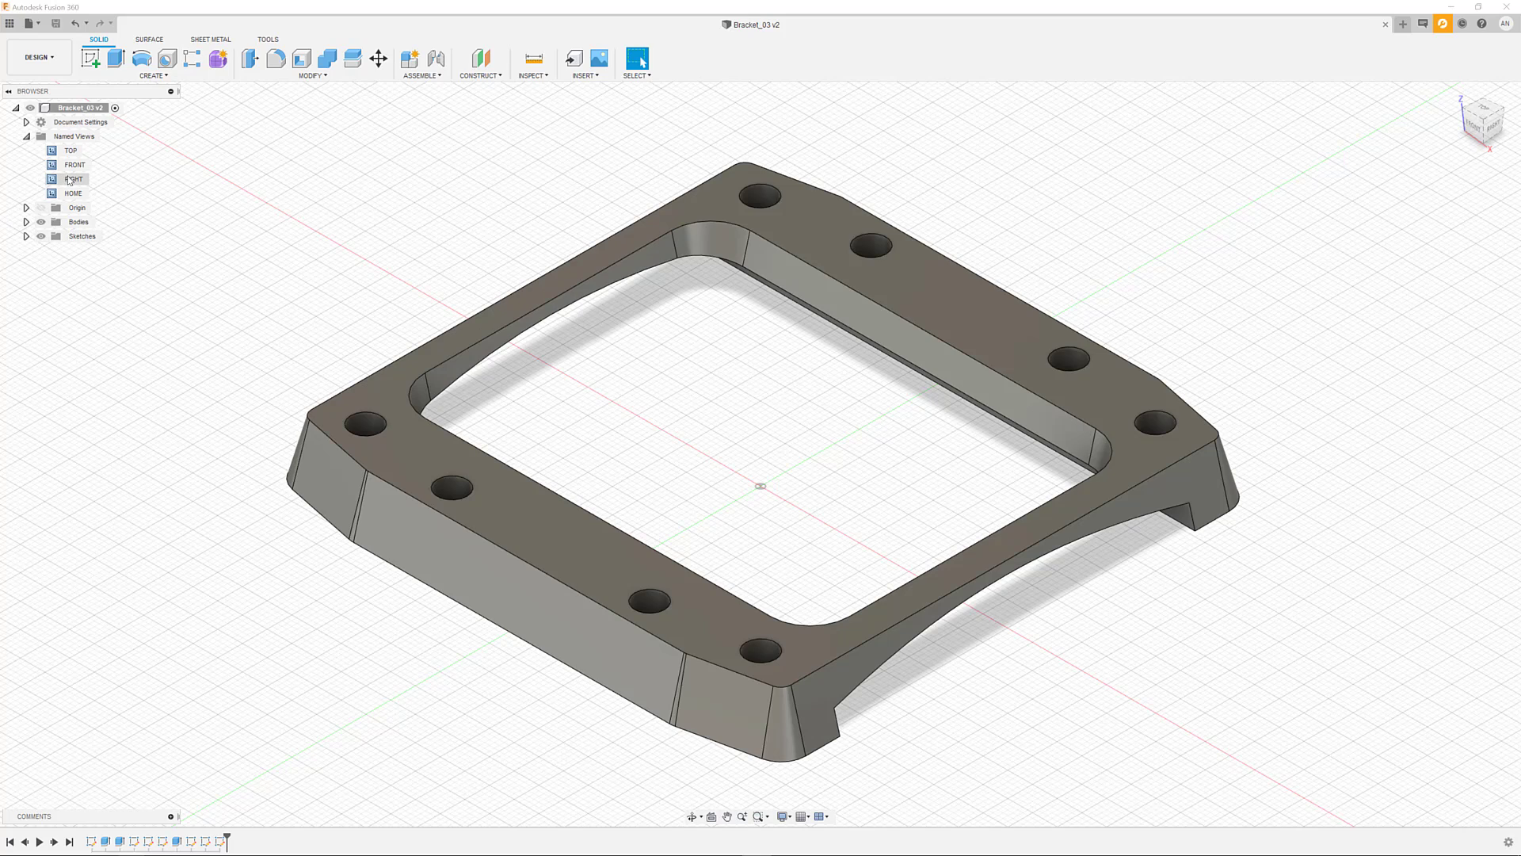
- View the bracket from the Top and Right named views, then return to the Home view
double_click(70, 150)
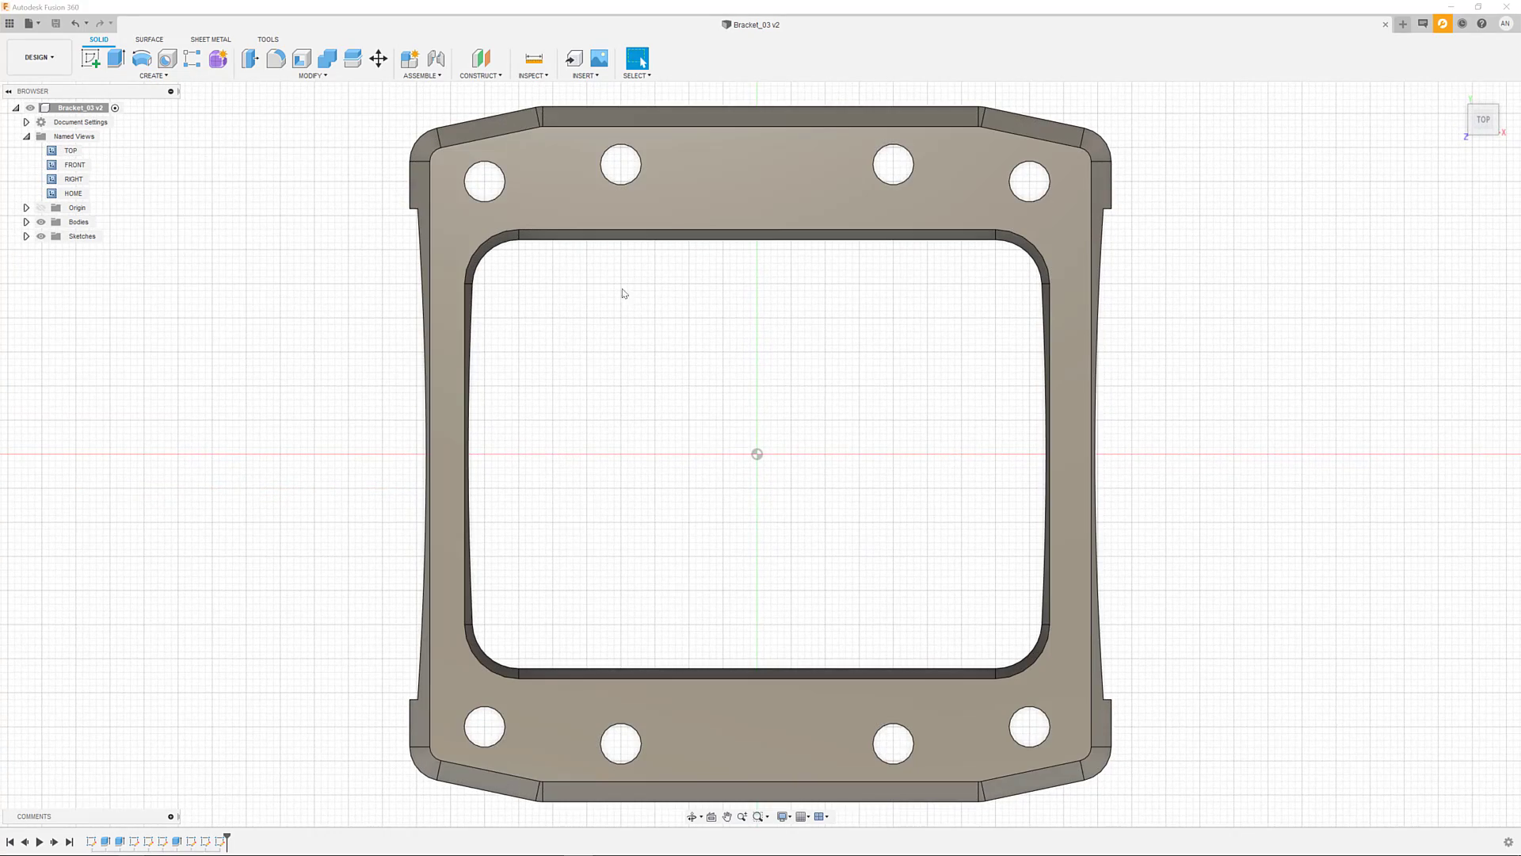
double_click(79, 181)
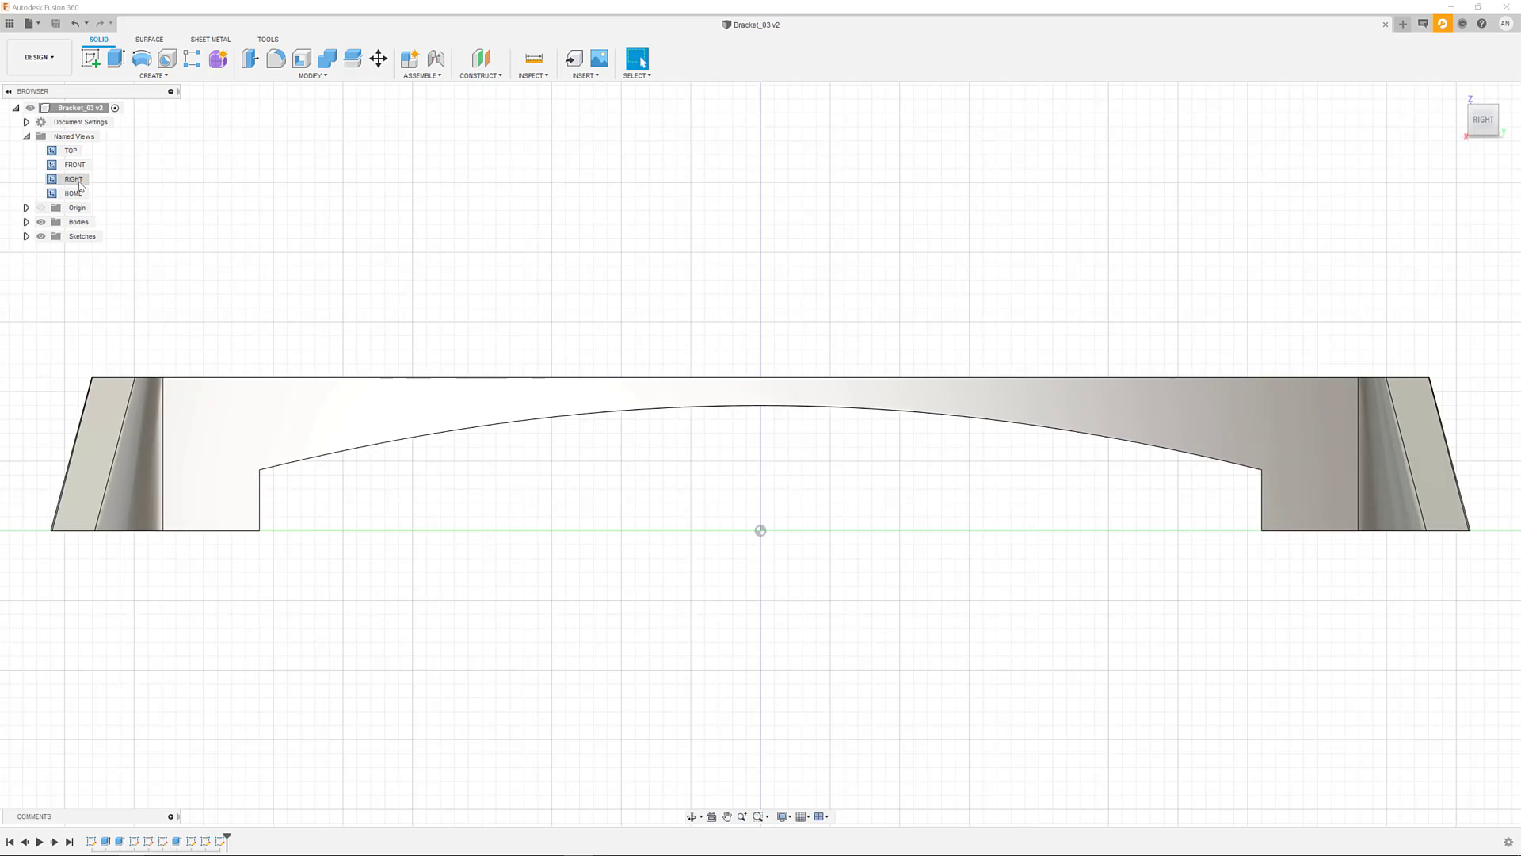
double_click(76, 195)
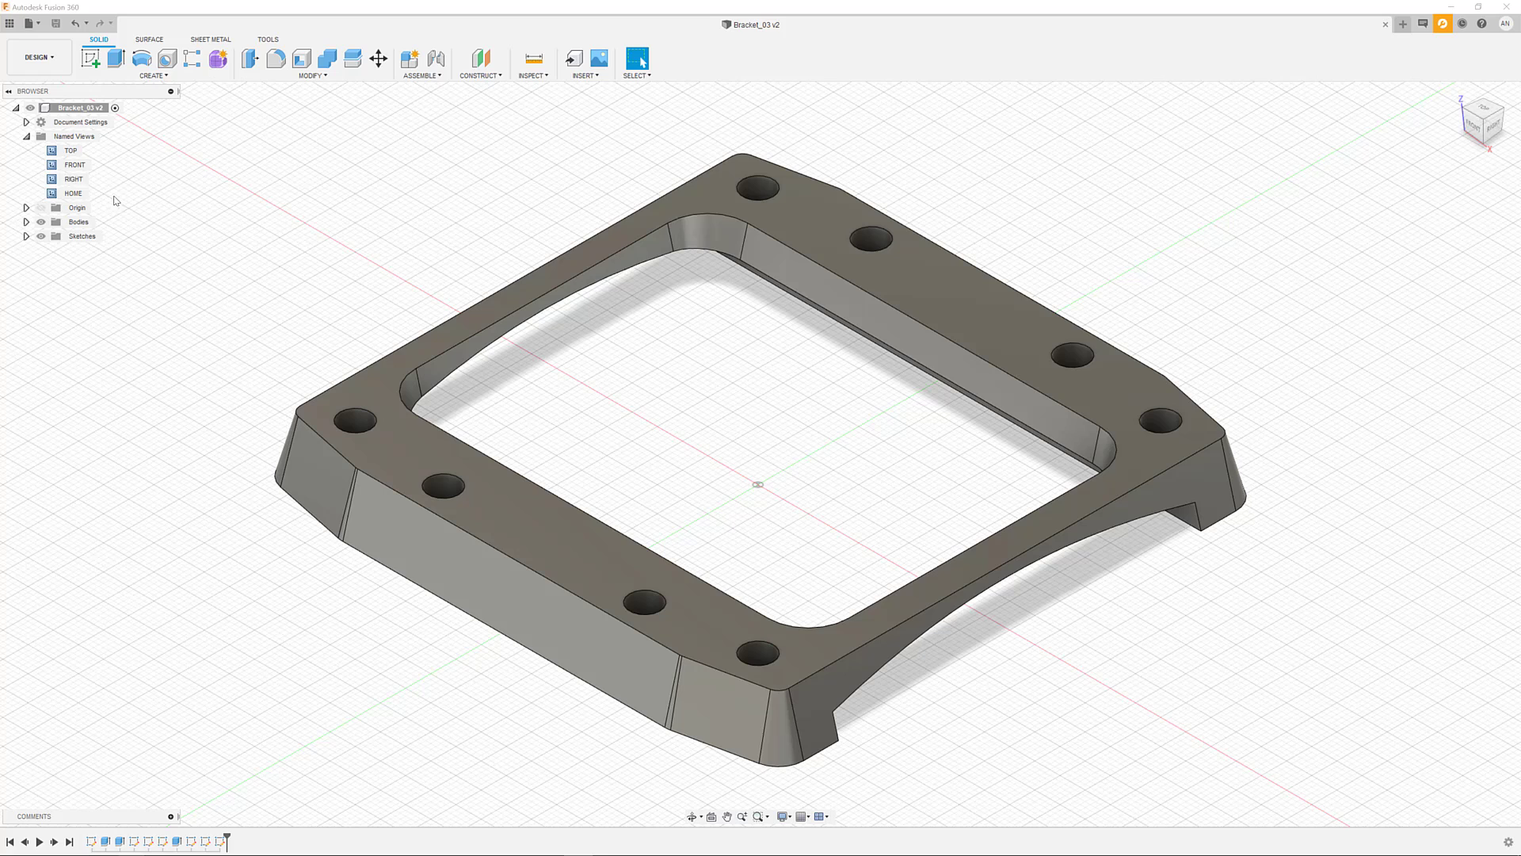
- Switch from the Design workspace to the Manufacture workspace
left_click(37, 57)
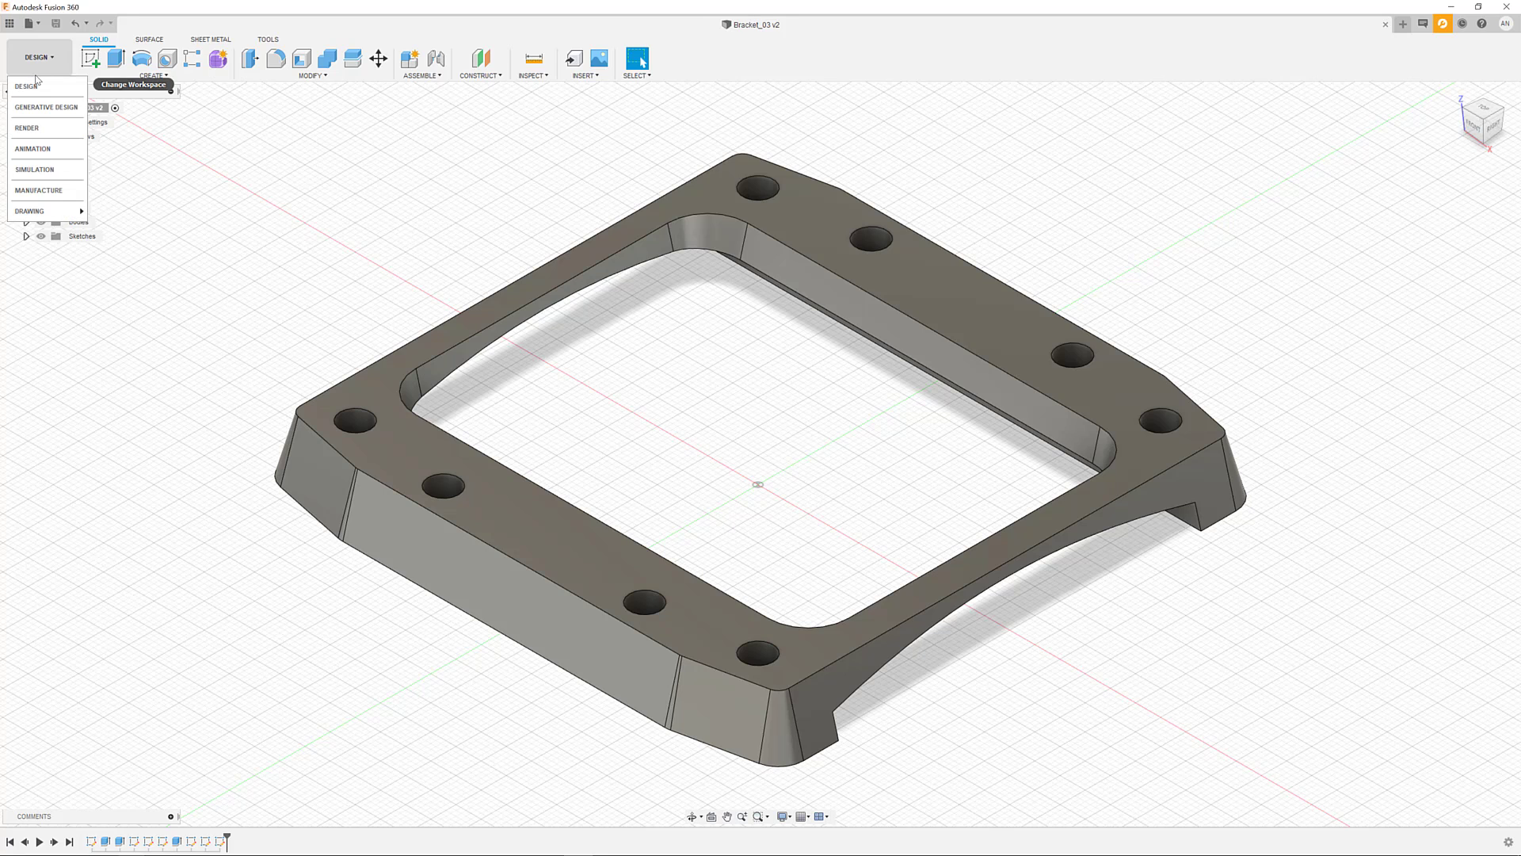
left_click(38, 191)
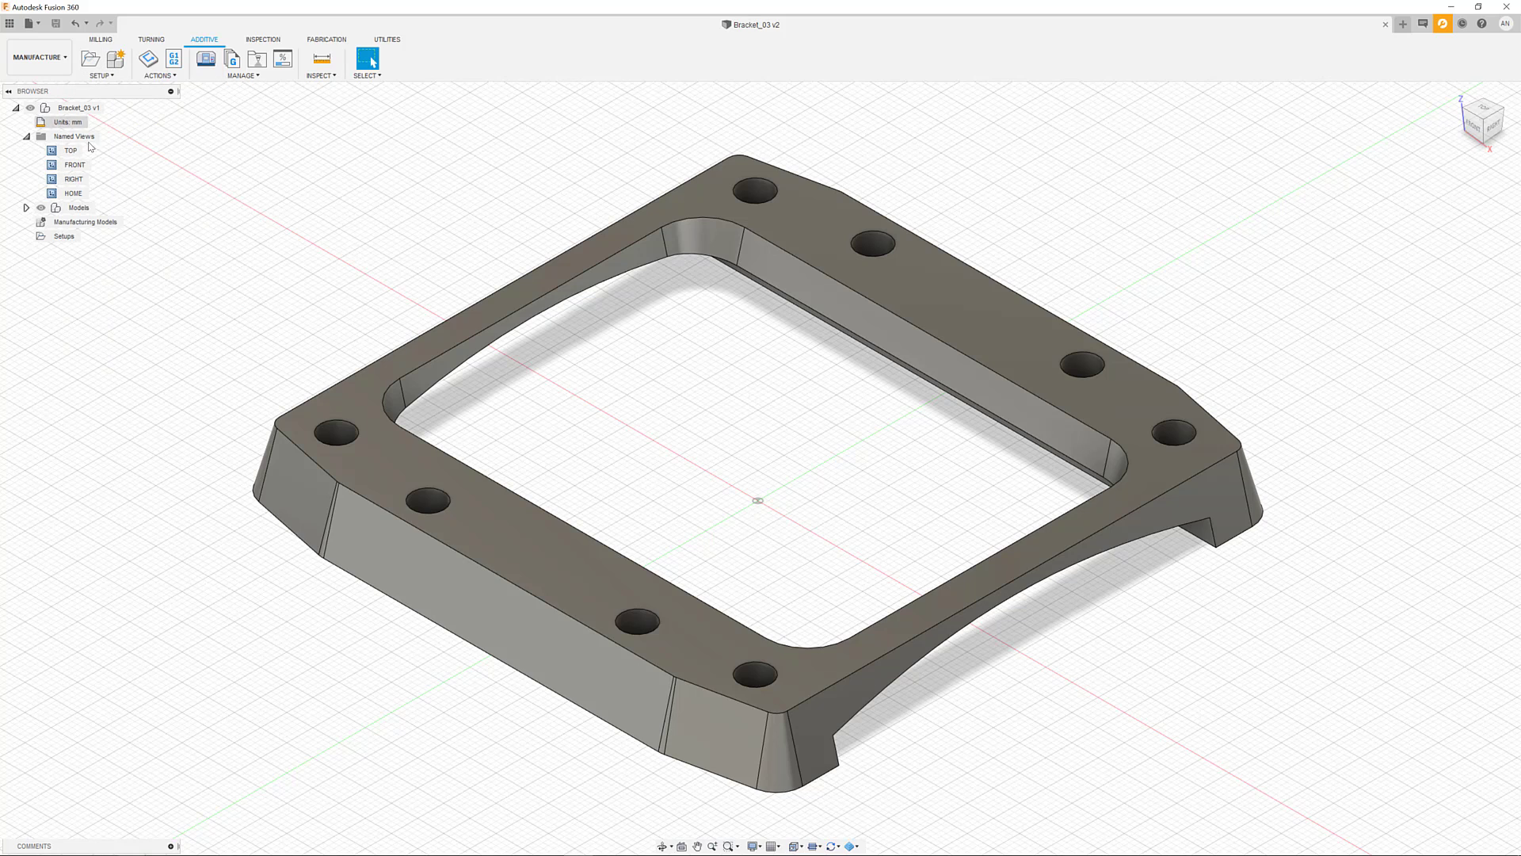
- Start a new additive setup on the Ultimaker 3 printer with the bracket body as model
right_click(57, 241)
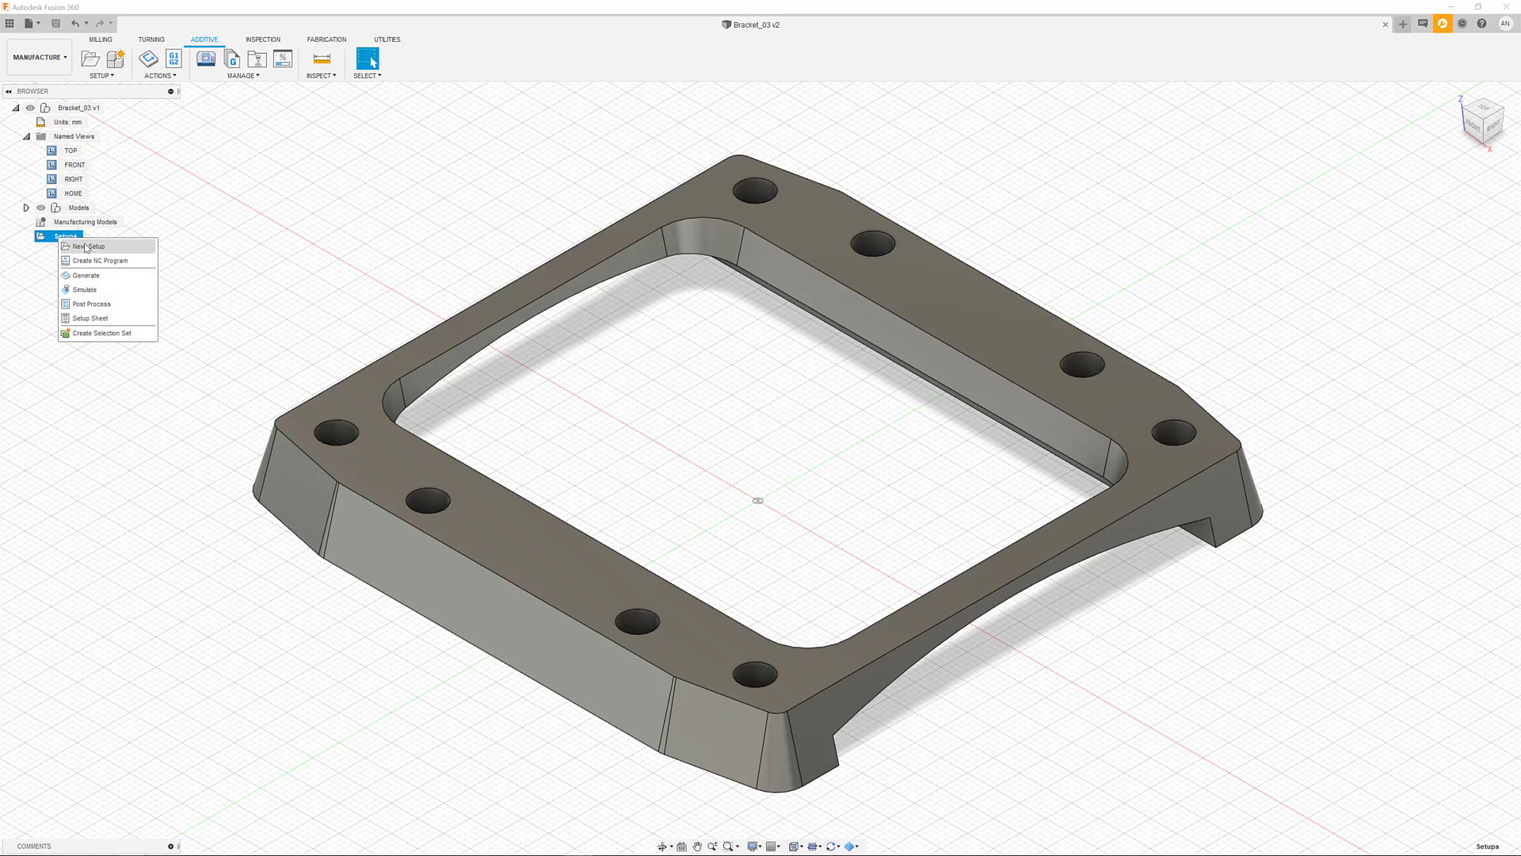
left_click(87, 246)
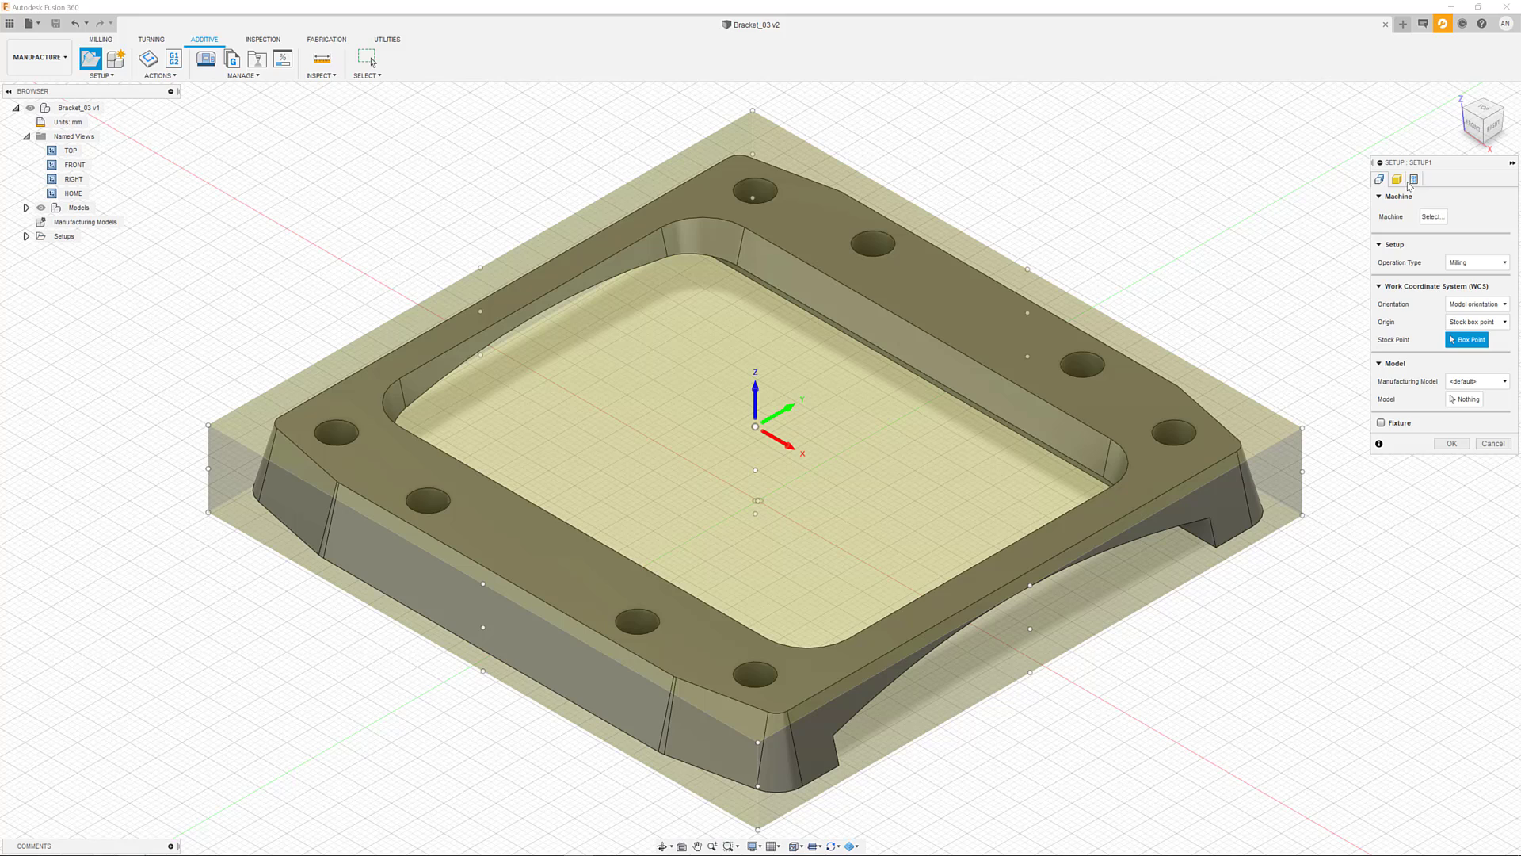
left_click(1433, 217)
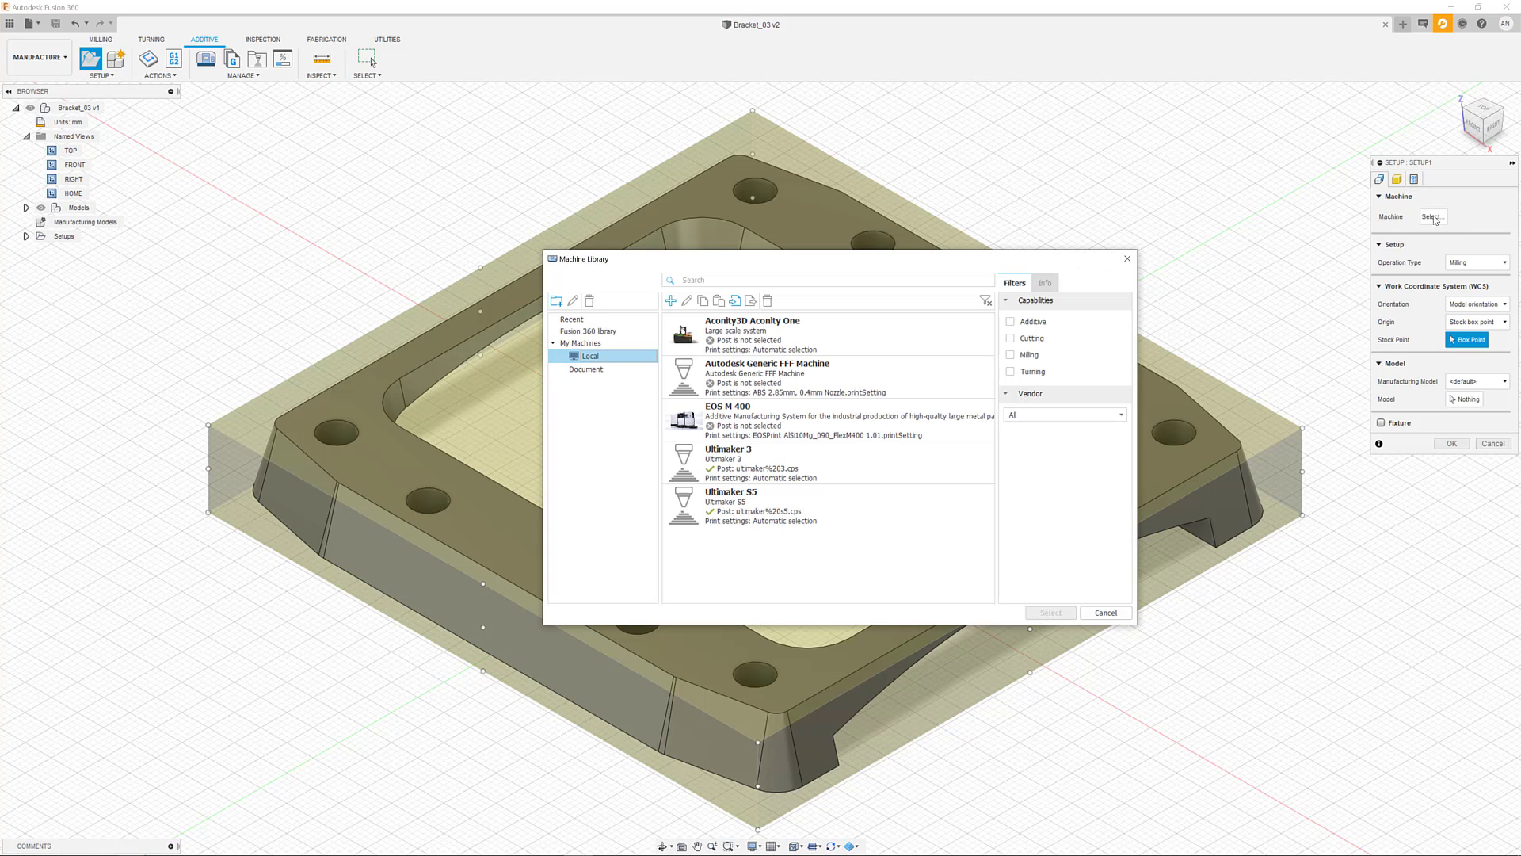
left_click(839, 468)
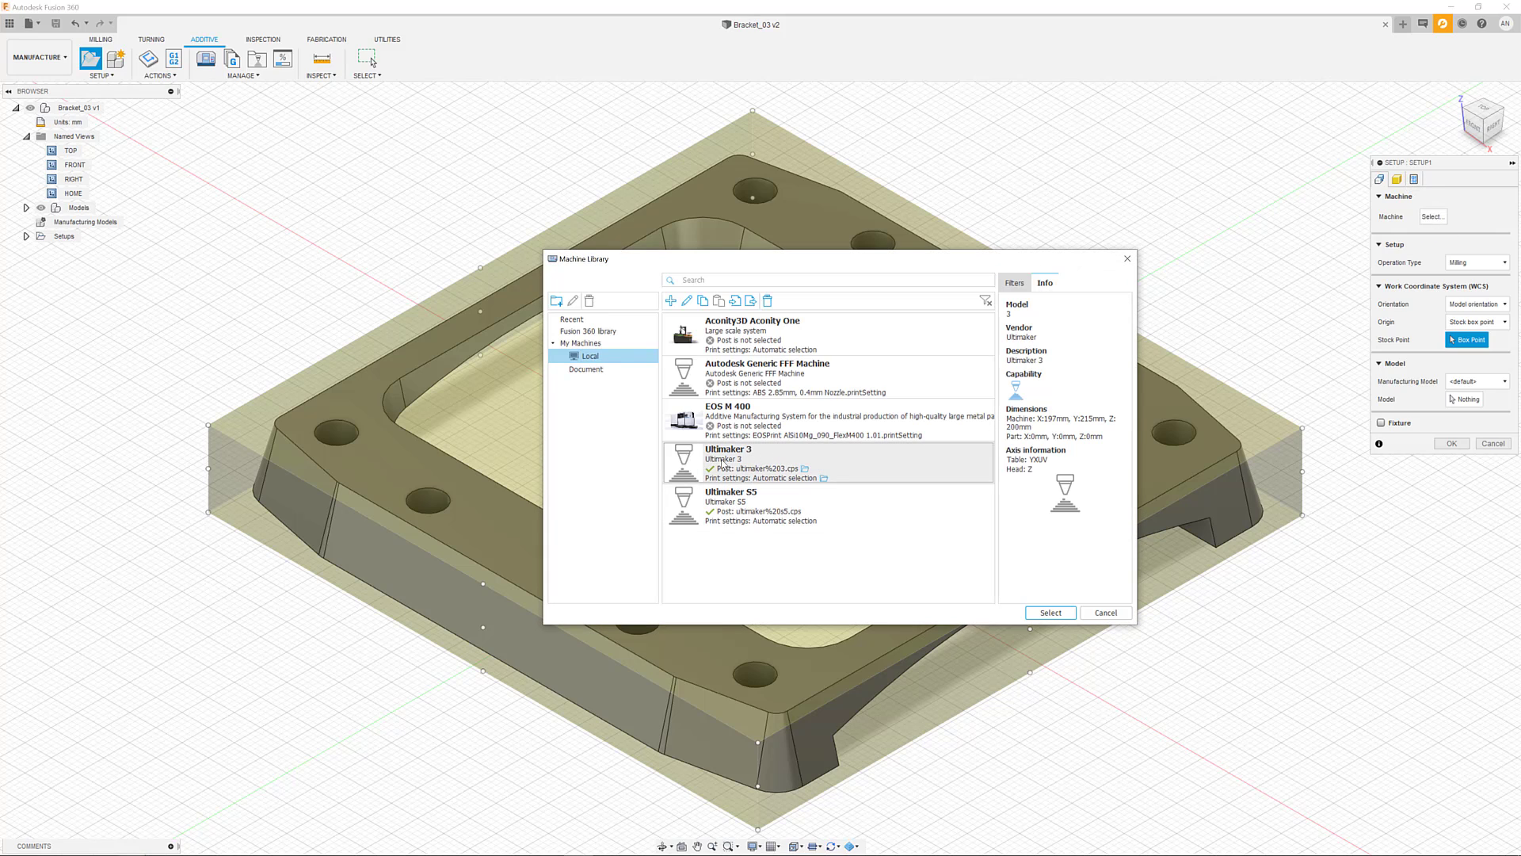
left_click(1039, 613)
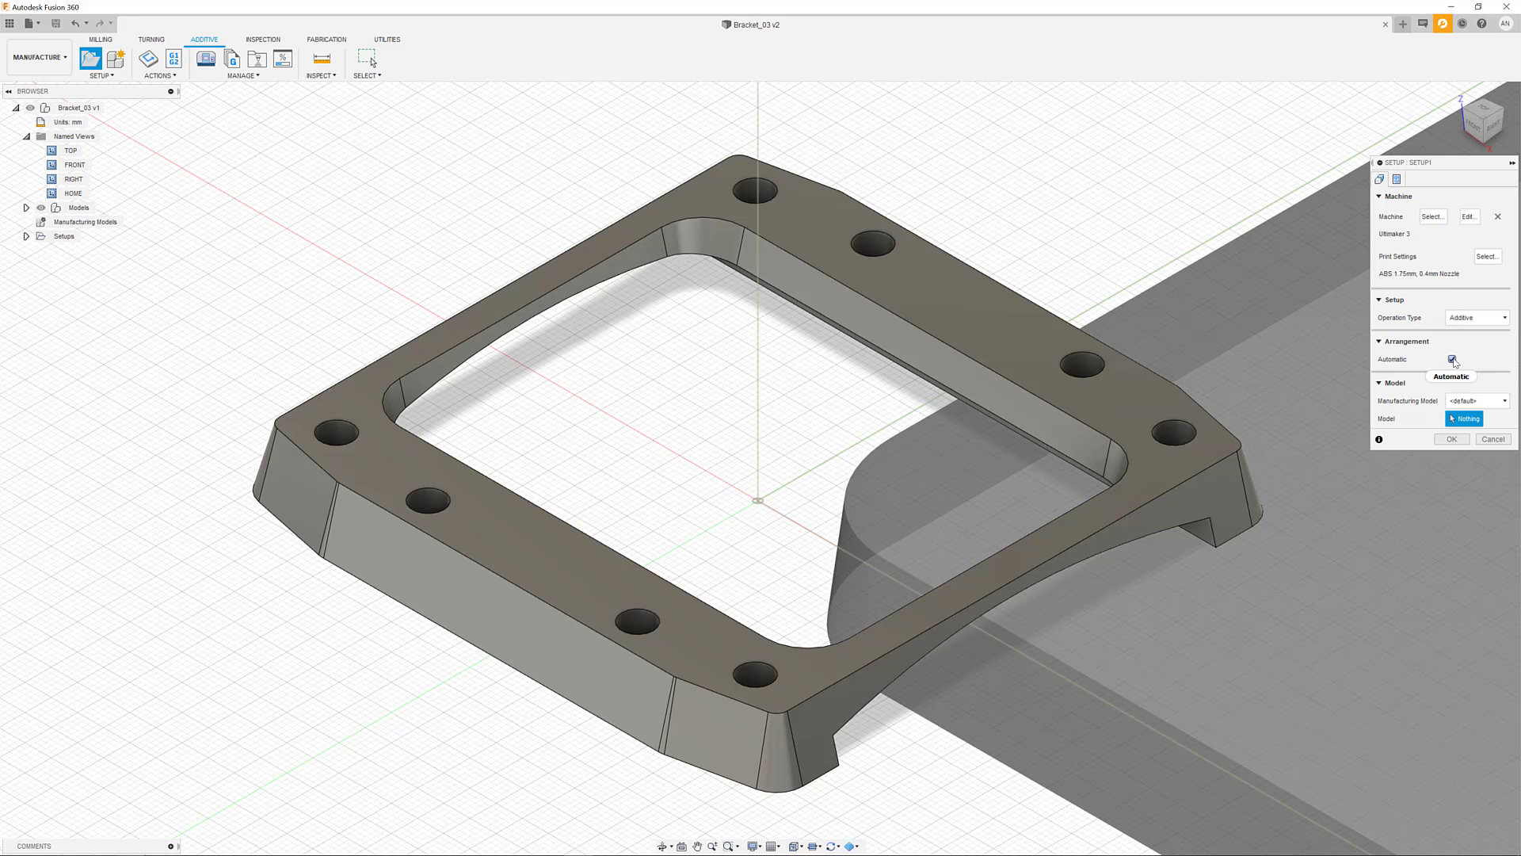
left_click(1207, 447)
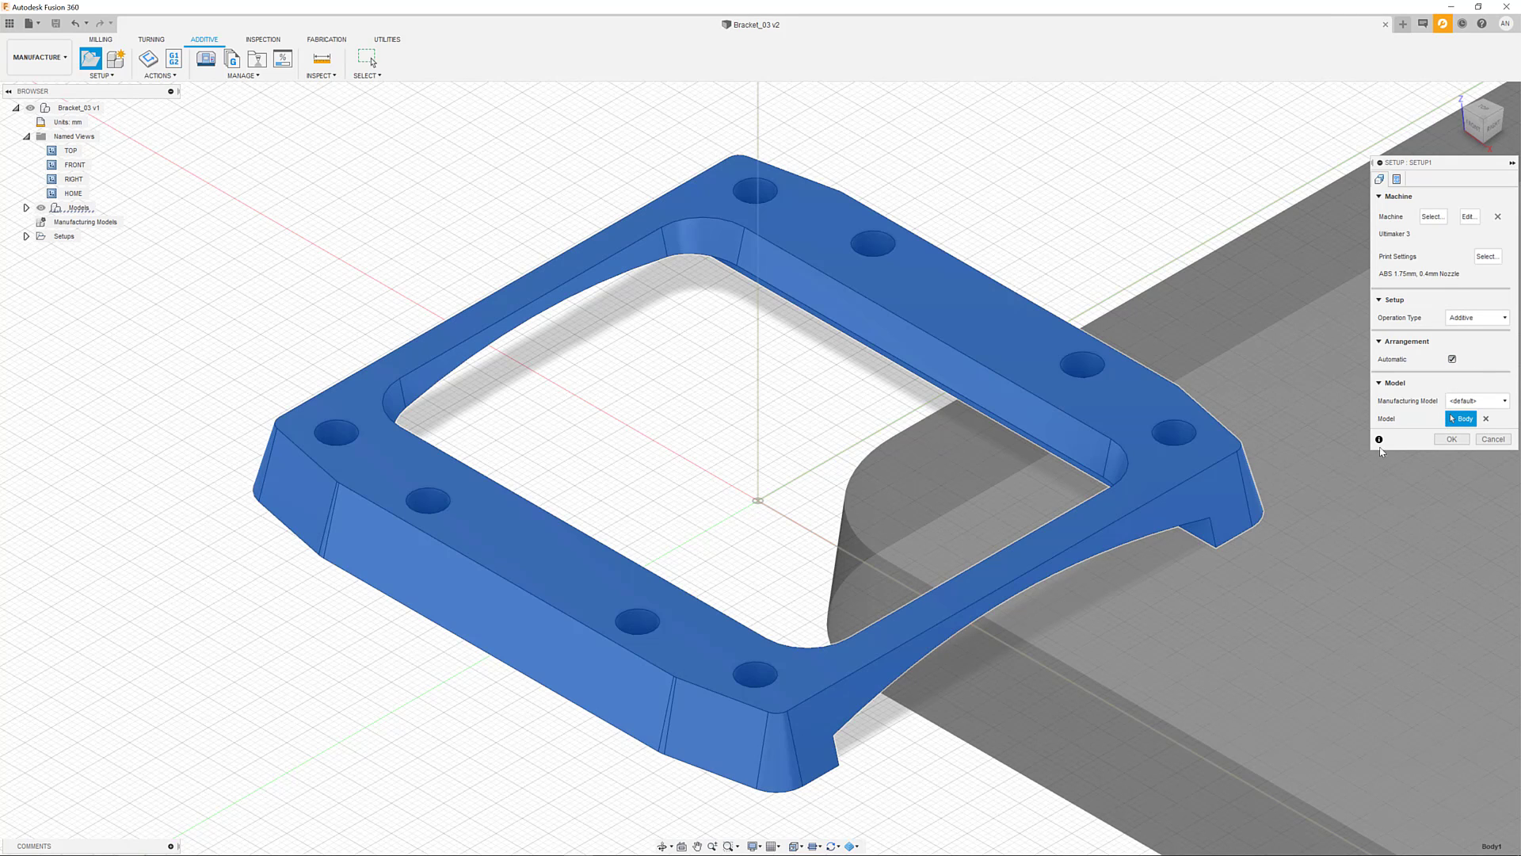
- Confirm Setup1 and expand it to show the Ultimaker 3, ABS print setting and Additive Toolpath
left_click(1450, 440)
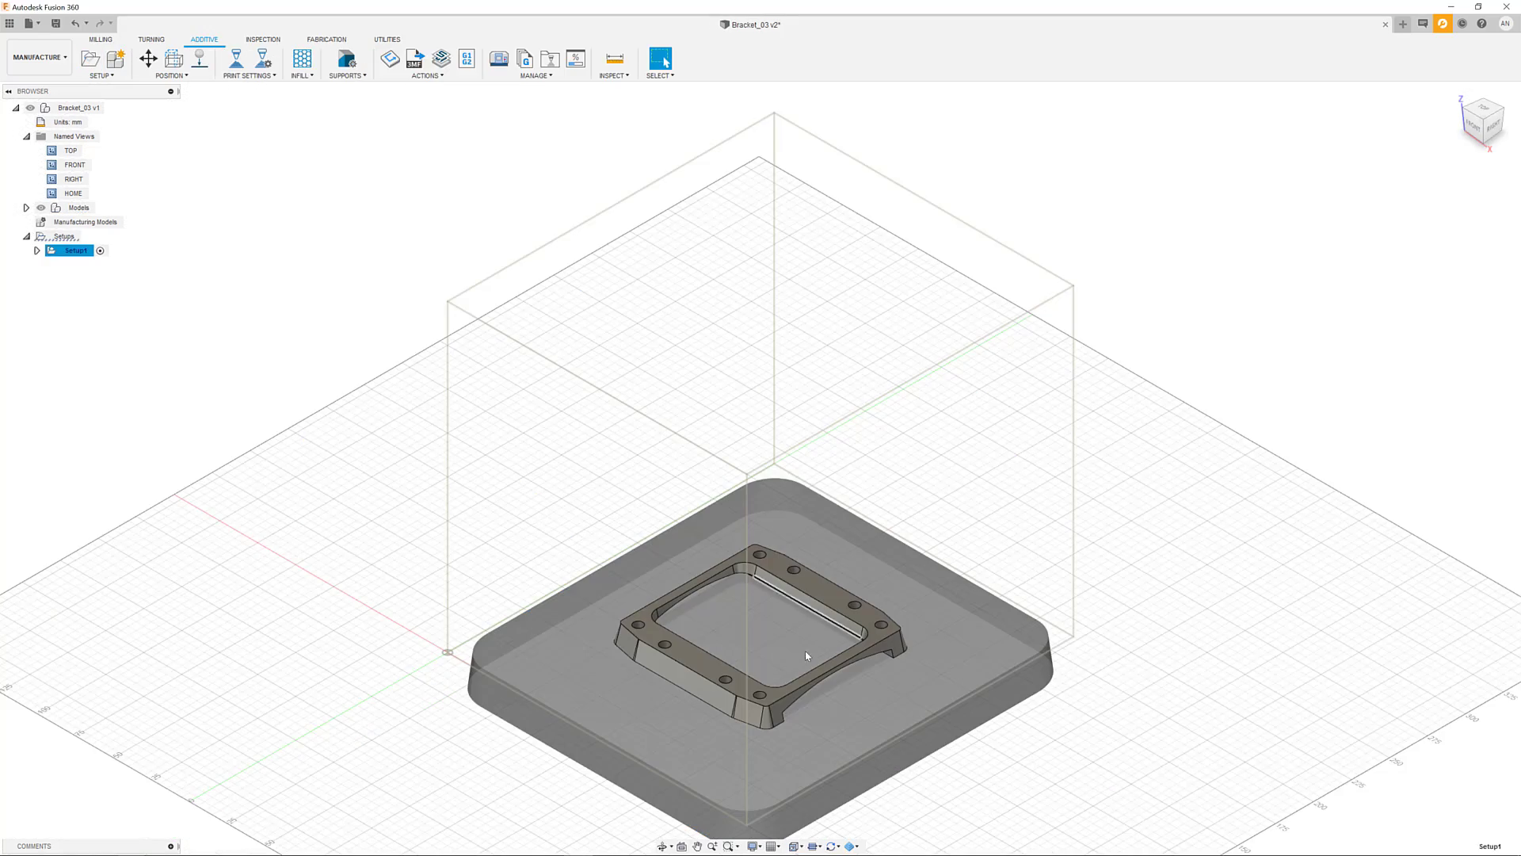
scroll(759, 775, "up", 10)
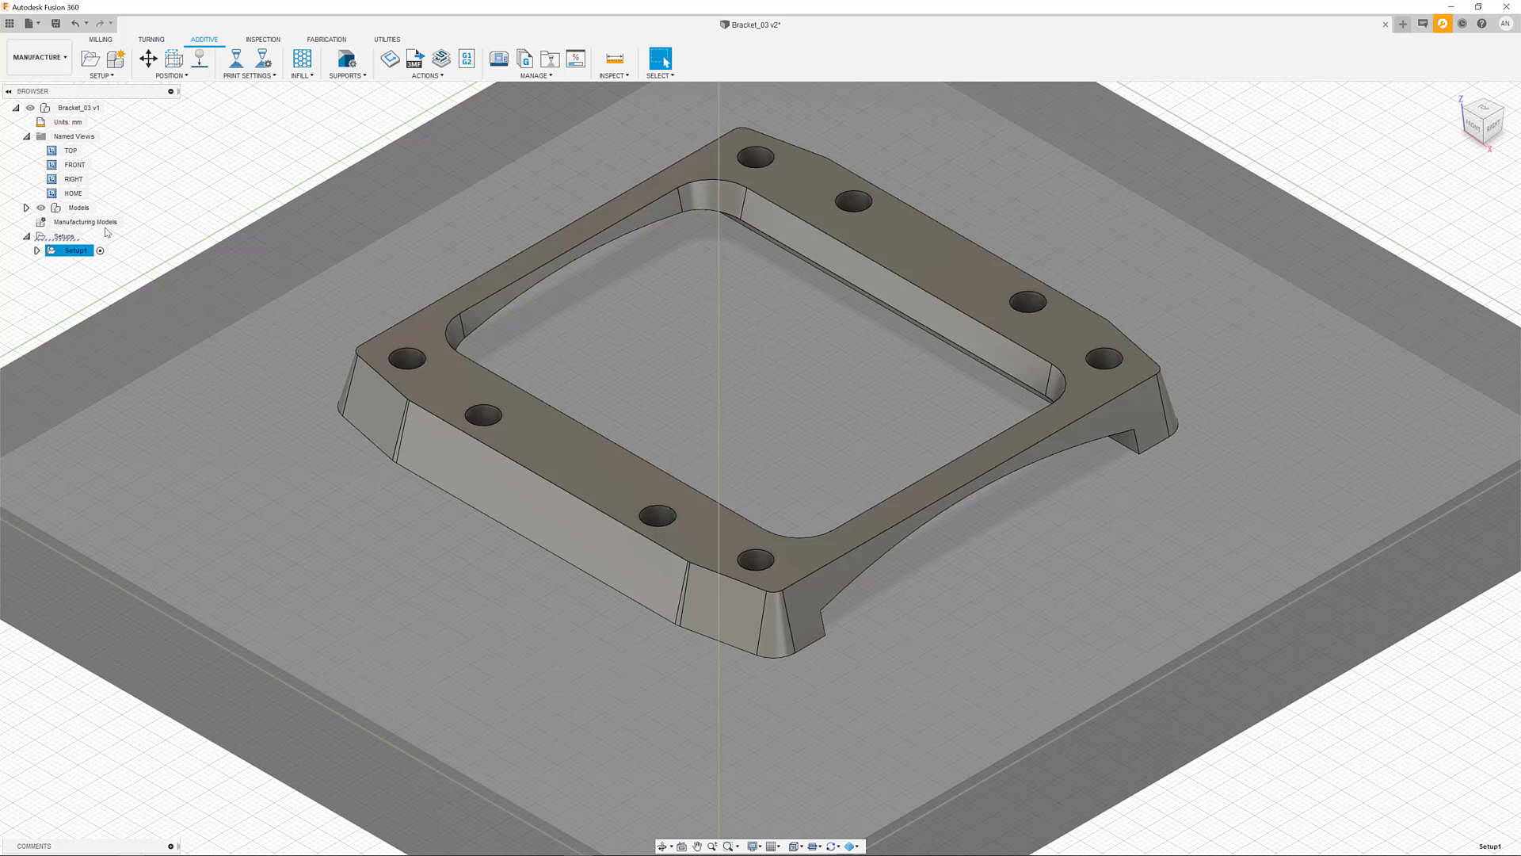
left_click(37, 251)
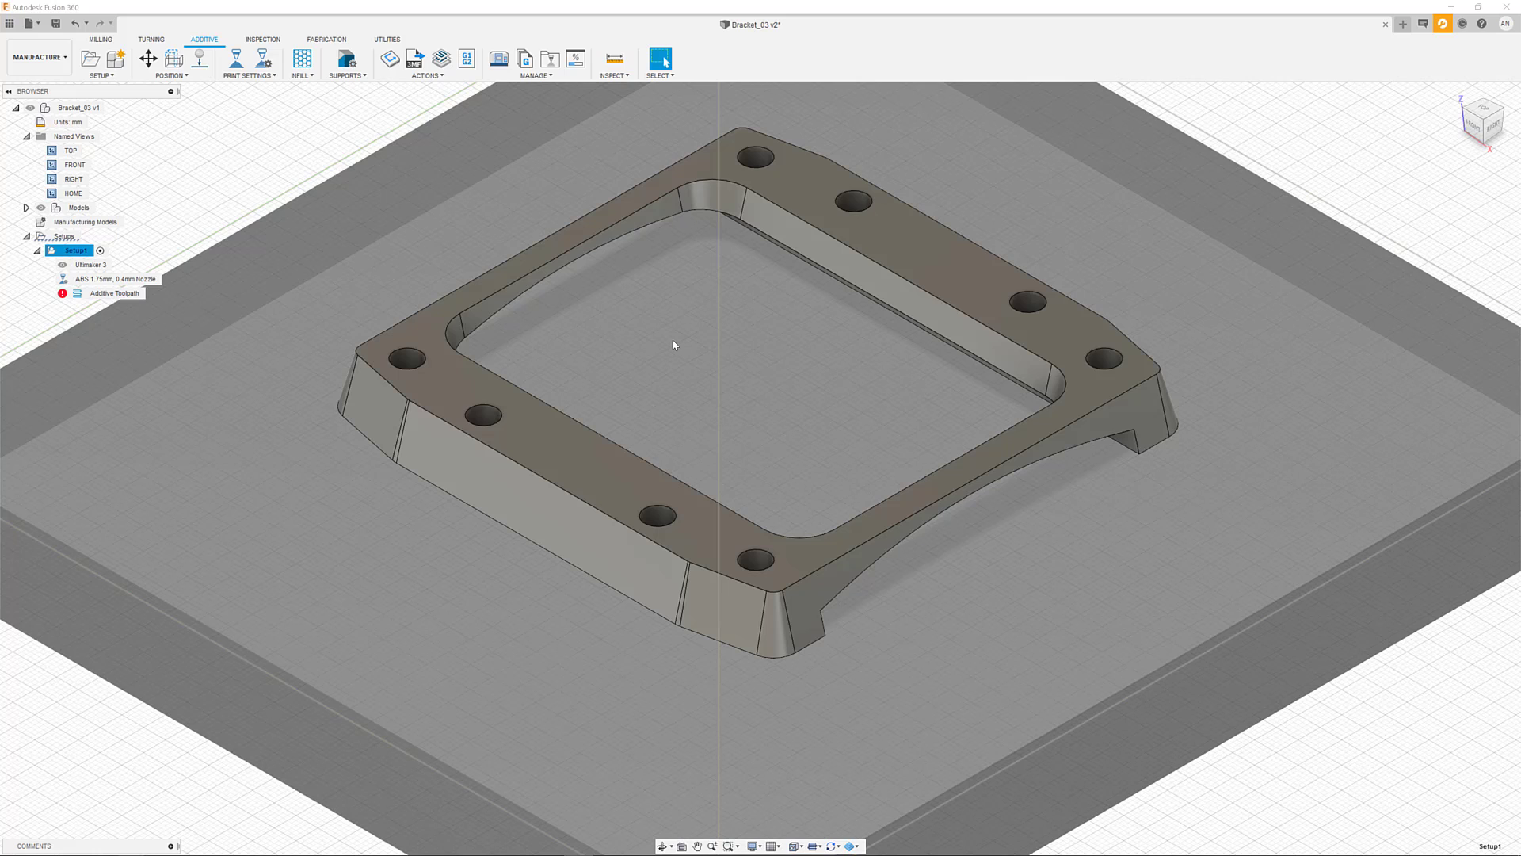
scroll(674, 345, "down", 2)
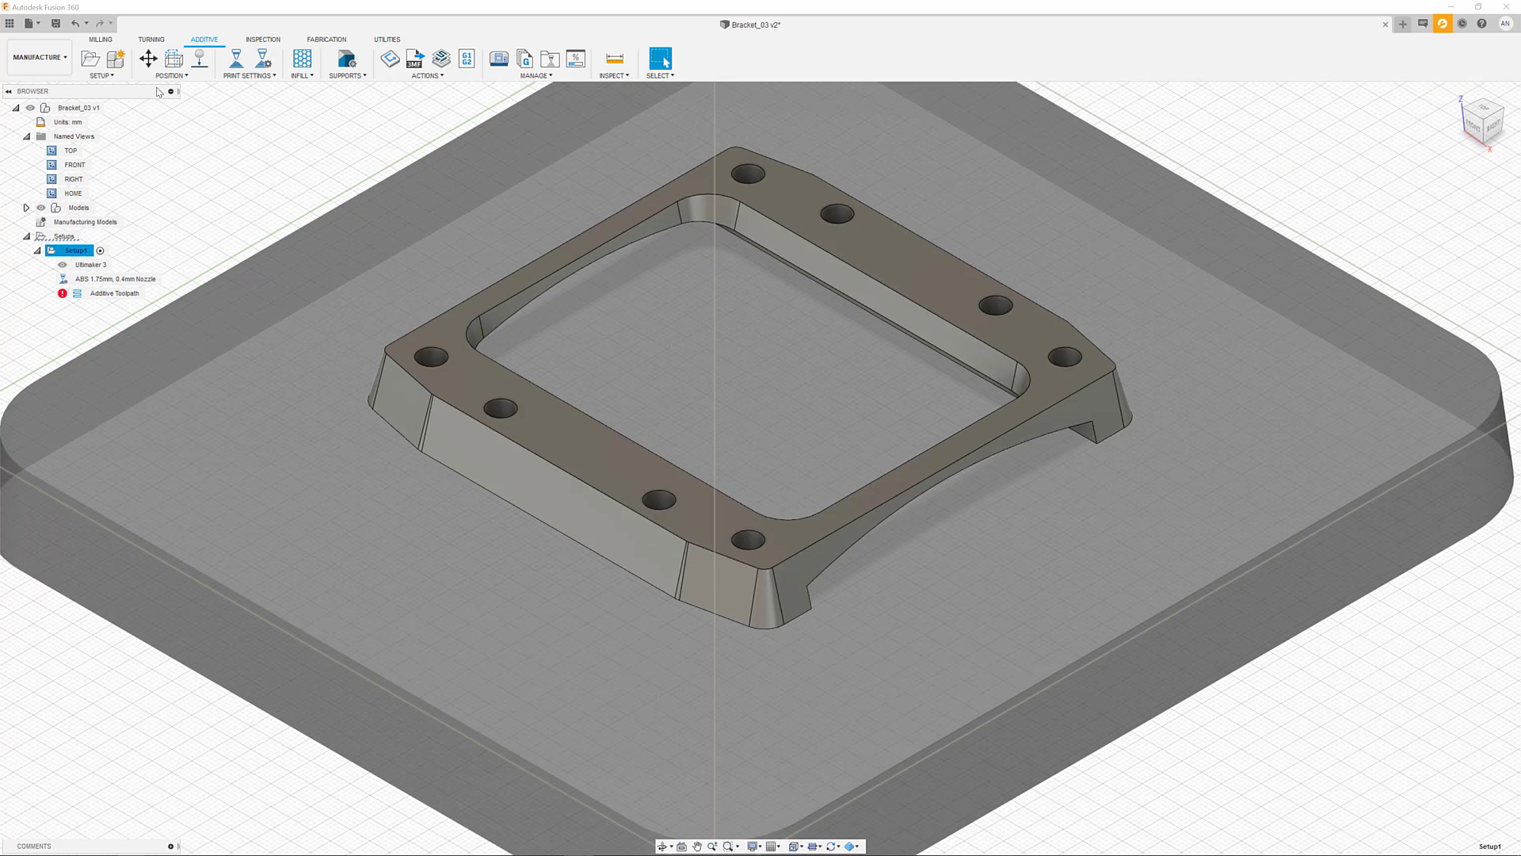
- Use Move to rotate the bracket 30 degrees about the X axis
left_click(148, 58)
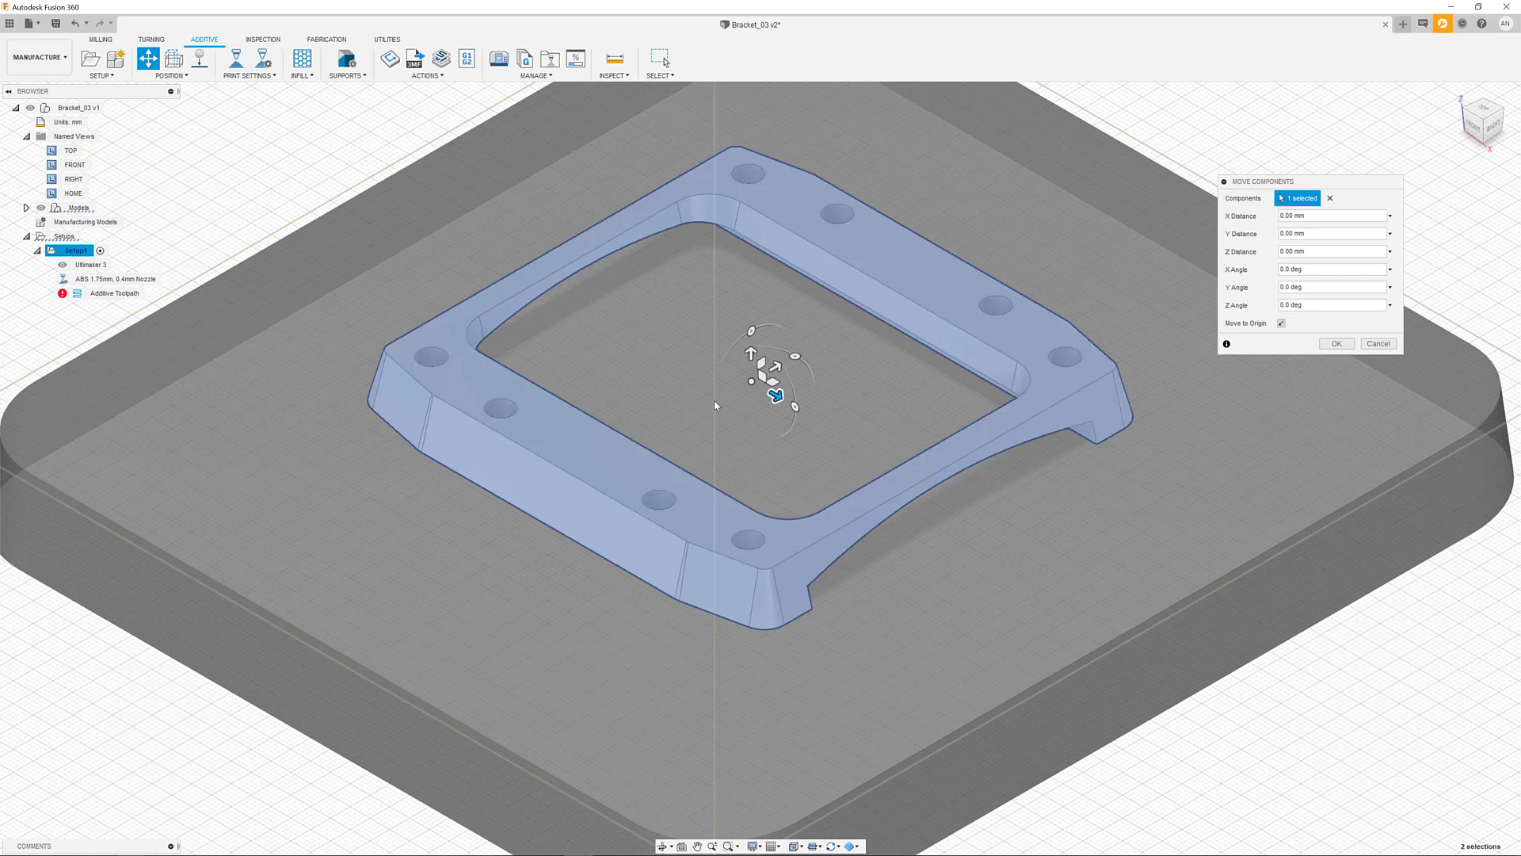
left_click_drag(764, 353, 729, 332)
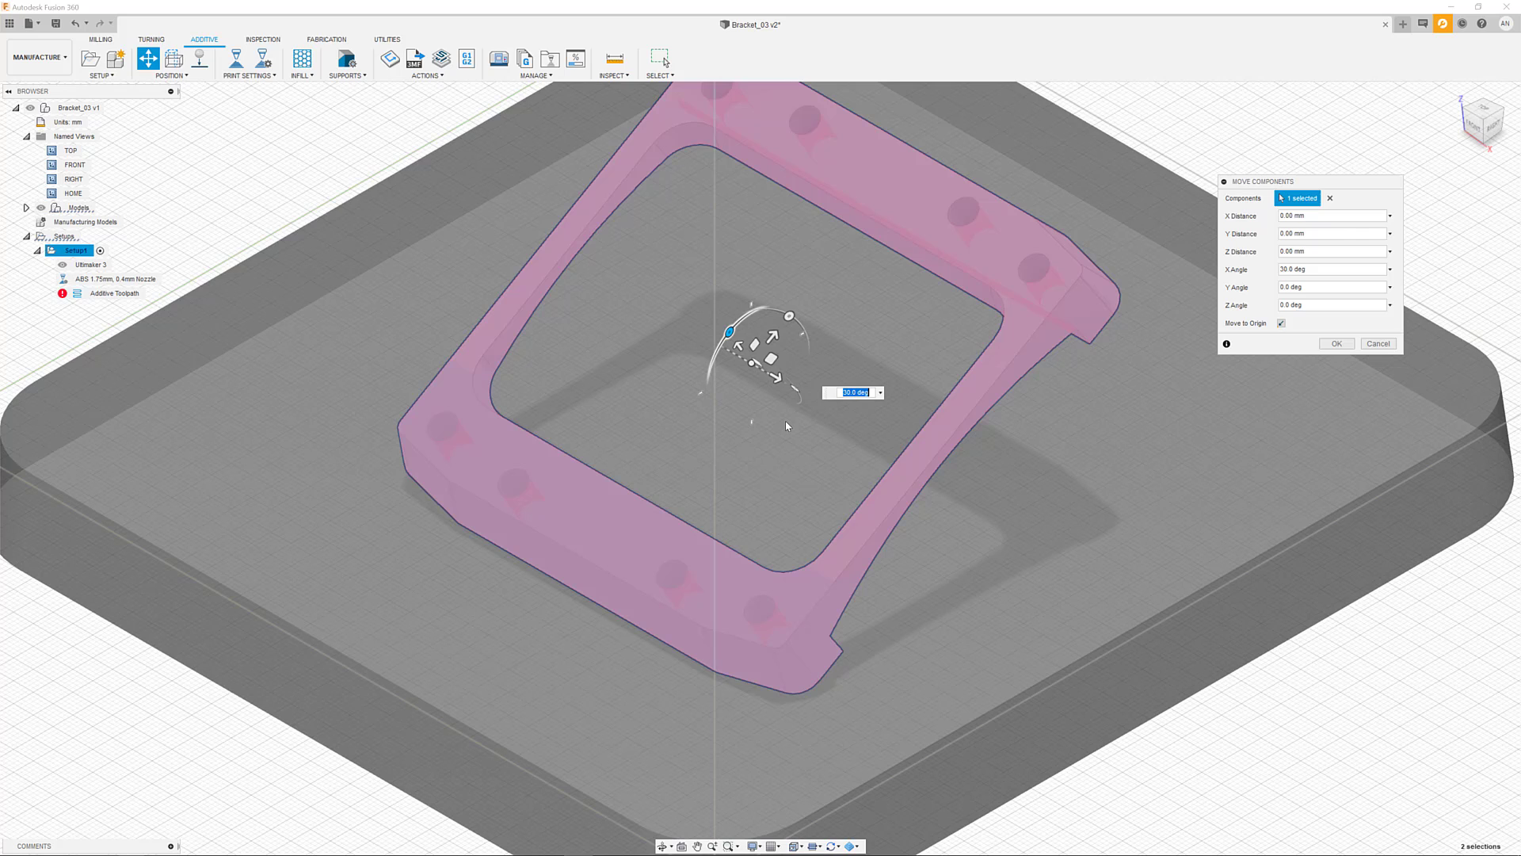
left_click(1336, 344)
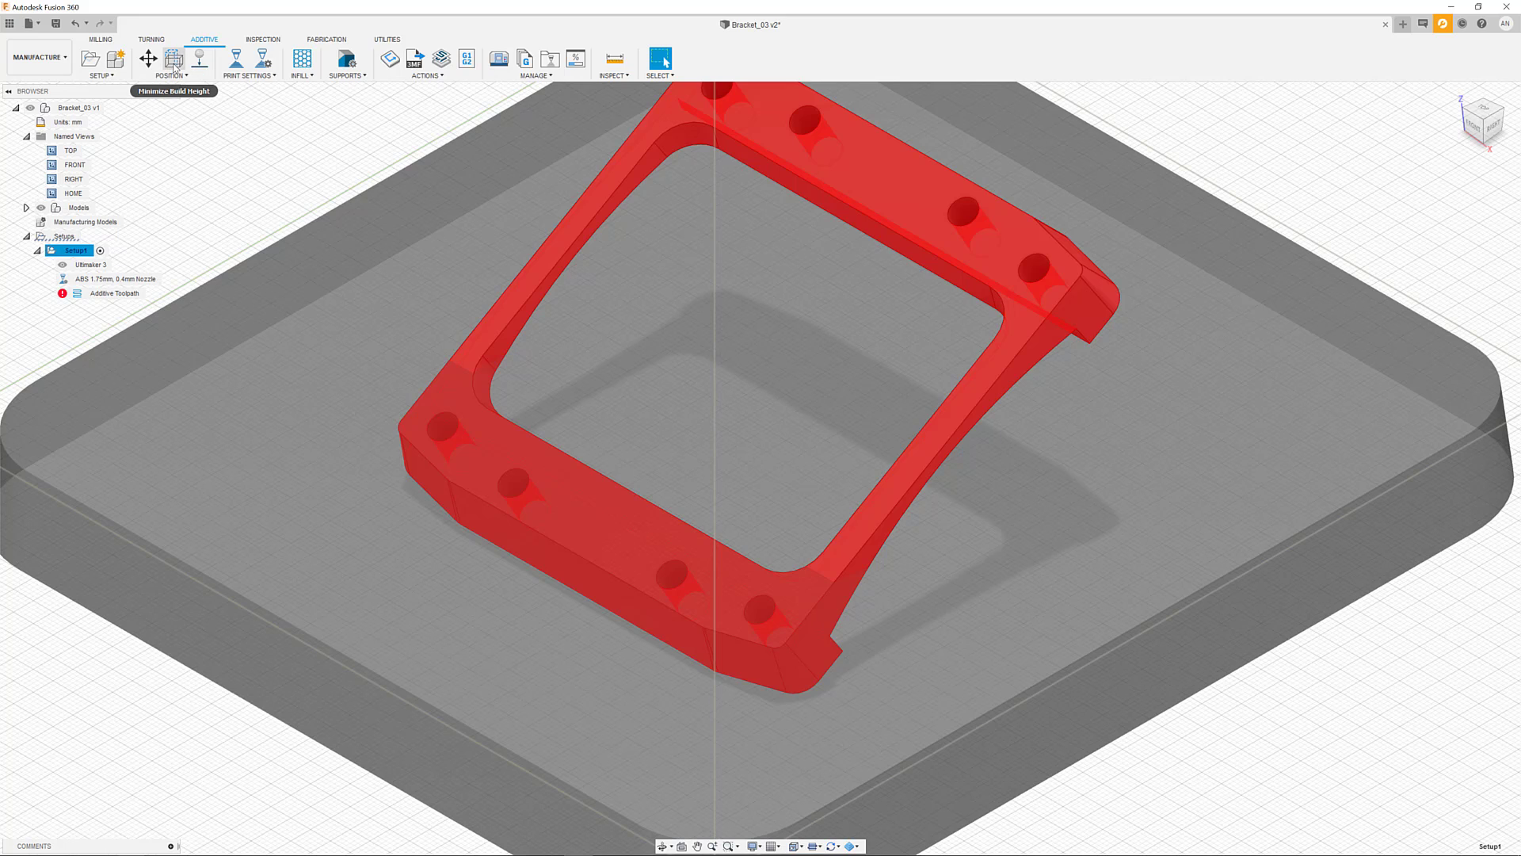
- Drop the tilted bracket onto the build platform with Place Parts on Platform
left_click(200, 59)
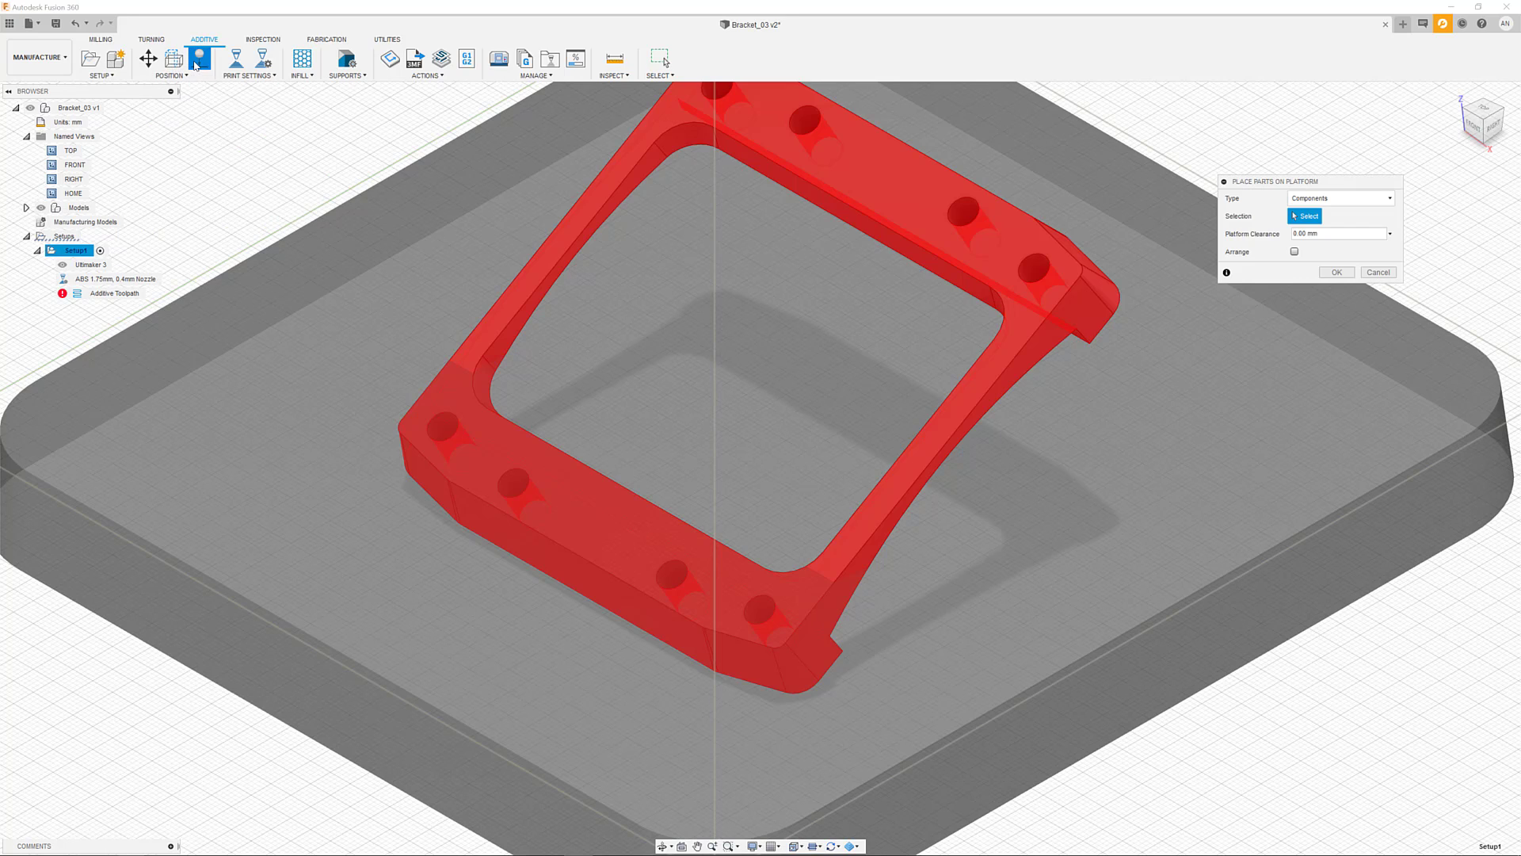
left_click(1018, 264)
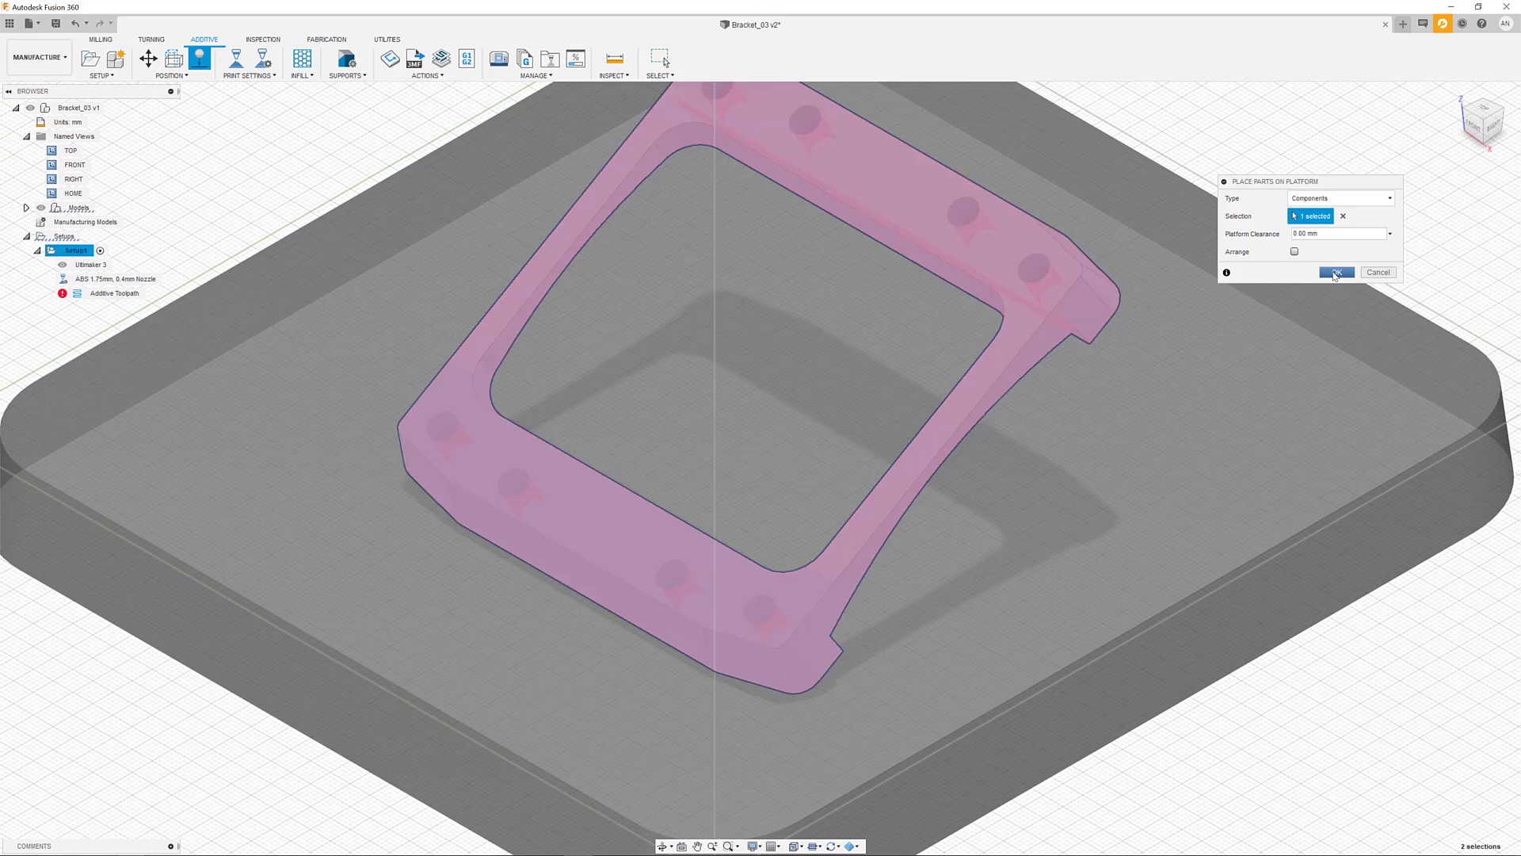
left_click(1335, 273)
scroll(870, 363, "down", 2)
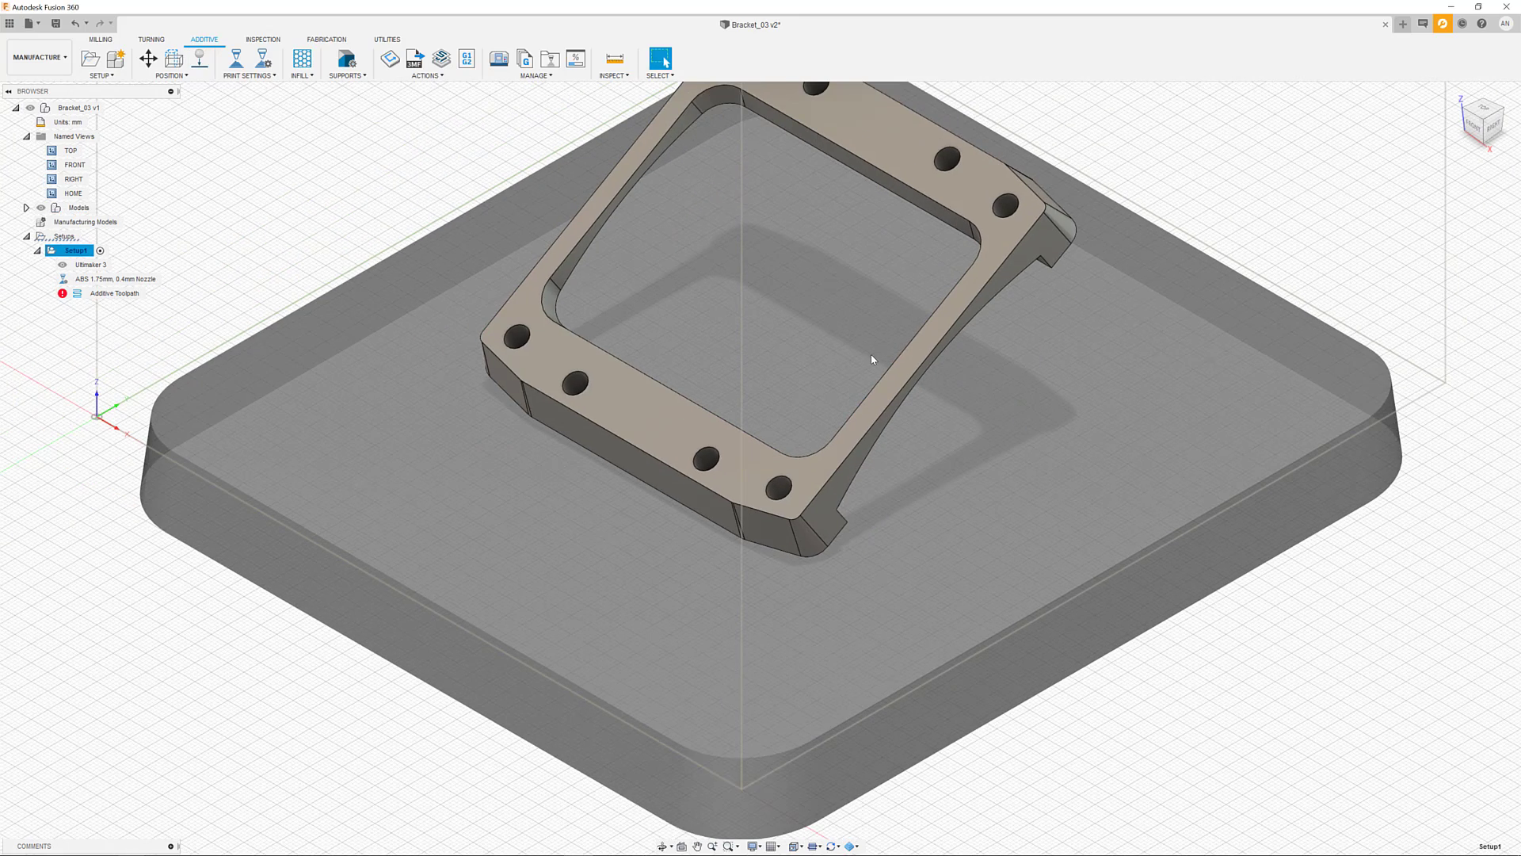
middle_click_drag(871, 359, 783, 497)
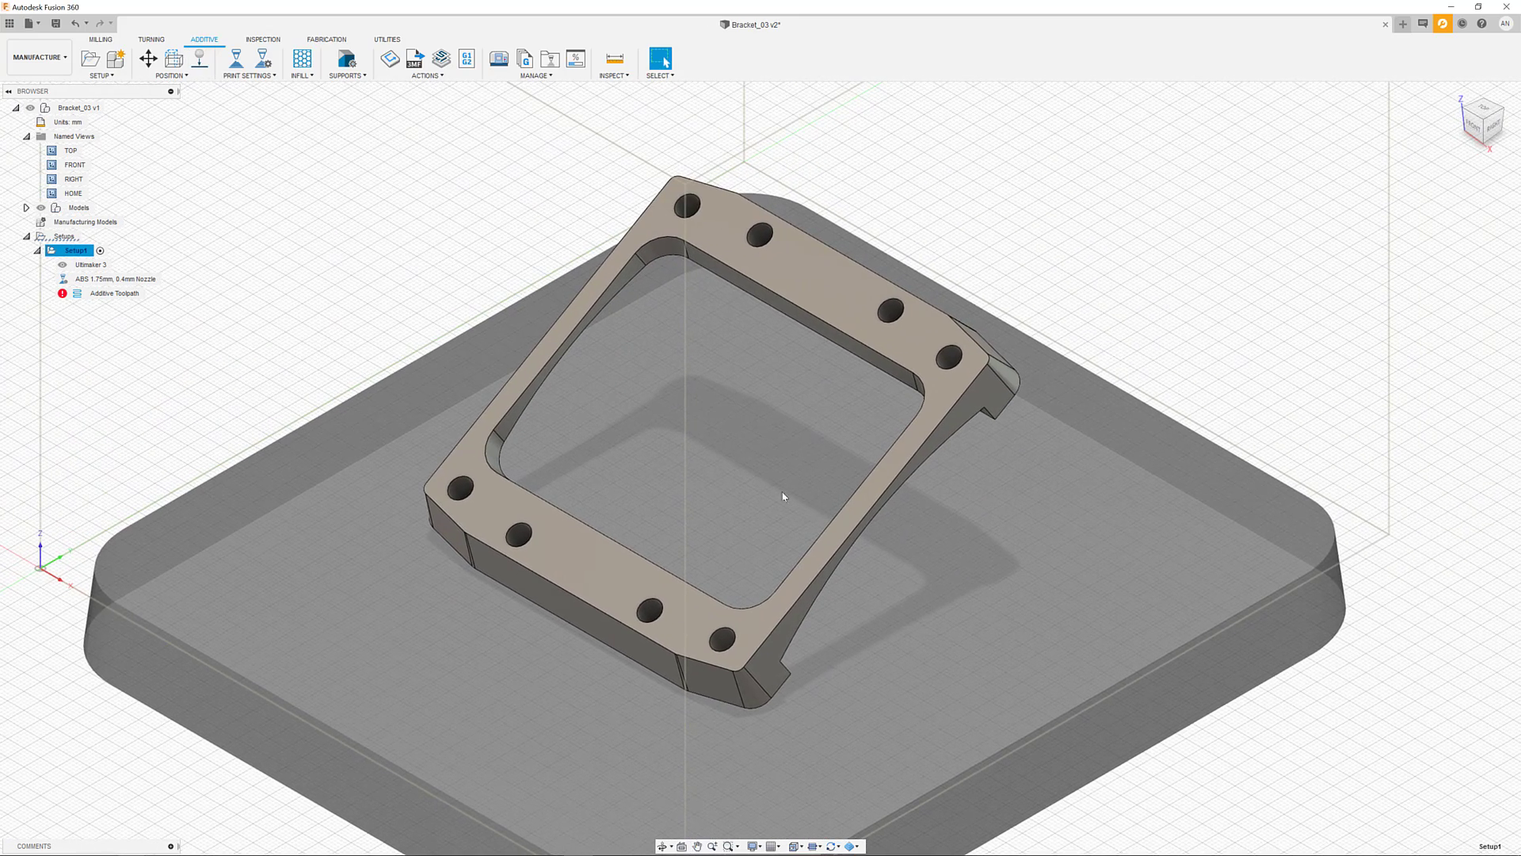
- Lay the bracket flat with Minimize Build Height at 0.00 mm platform clearance
left_click(174, 59)
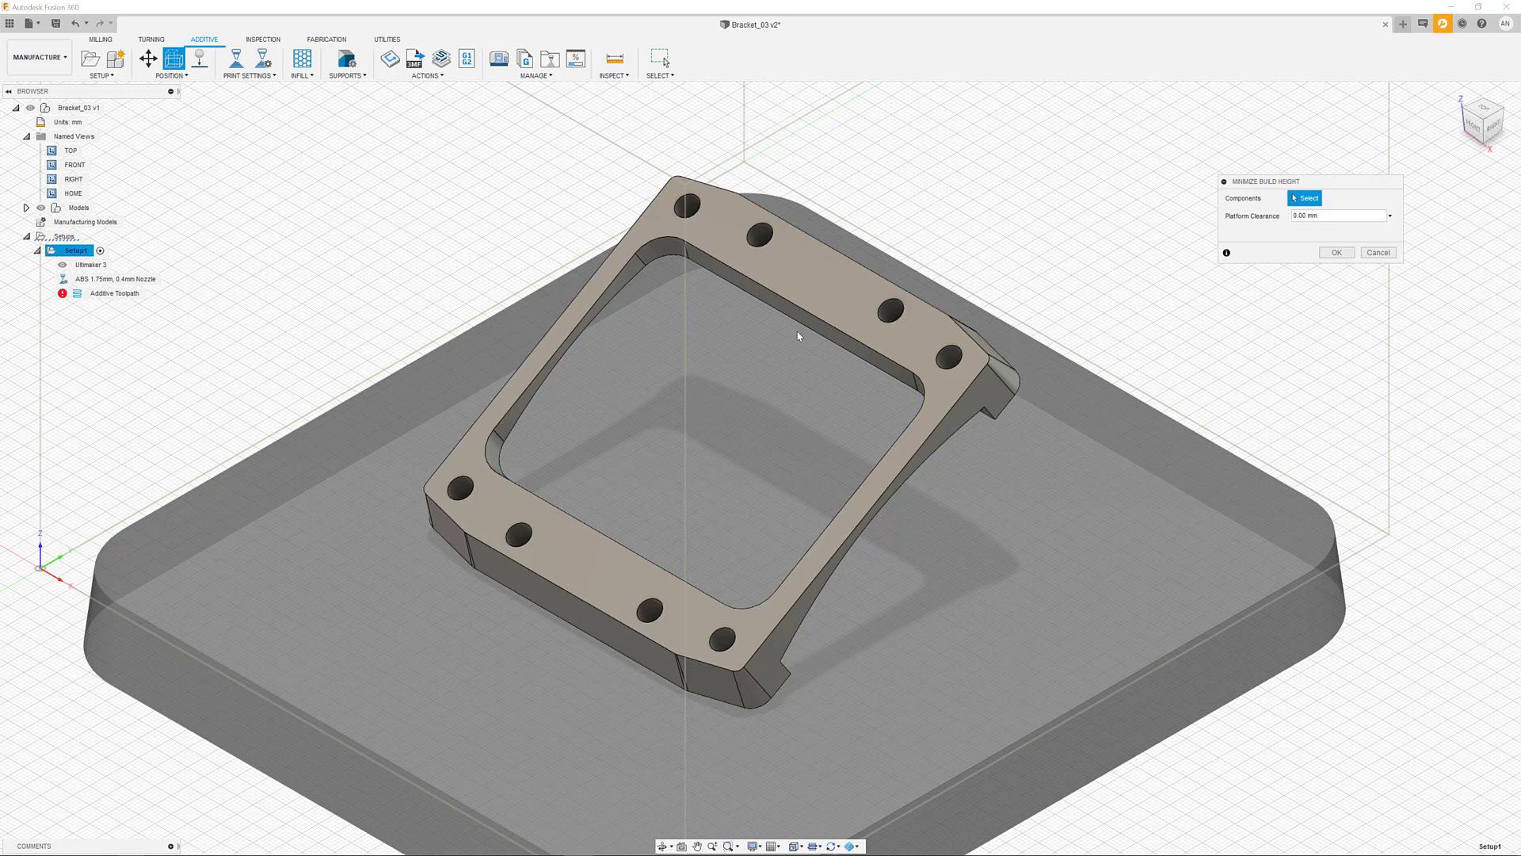
left_click(905, 325)
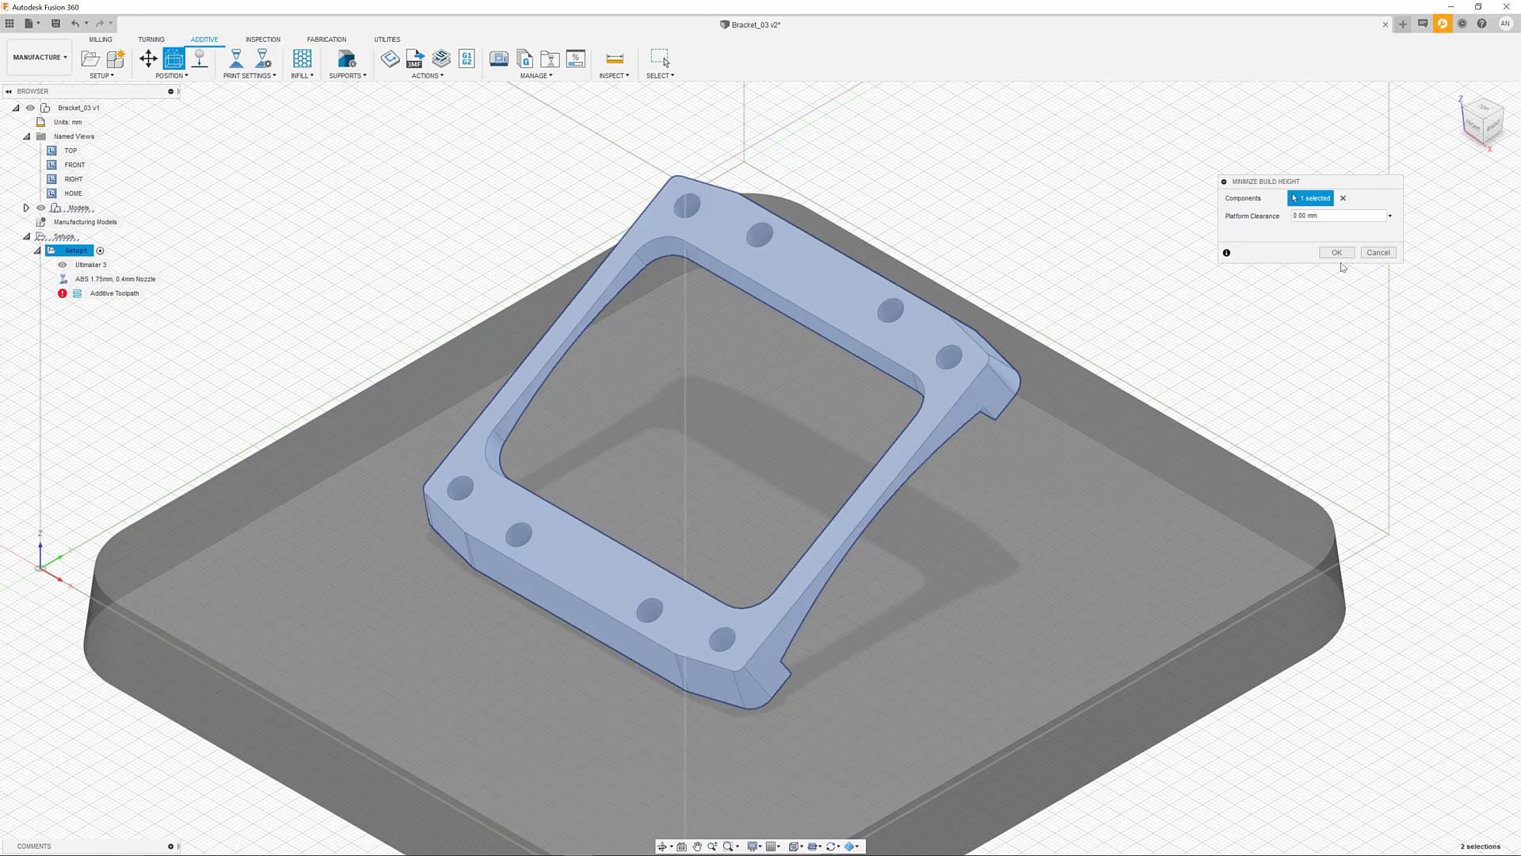
left_click(1336, 252)
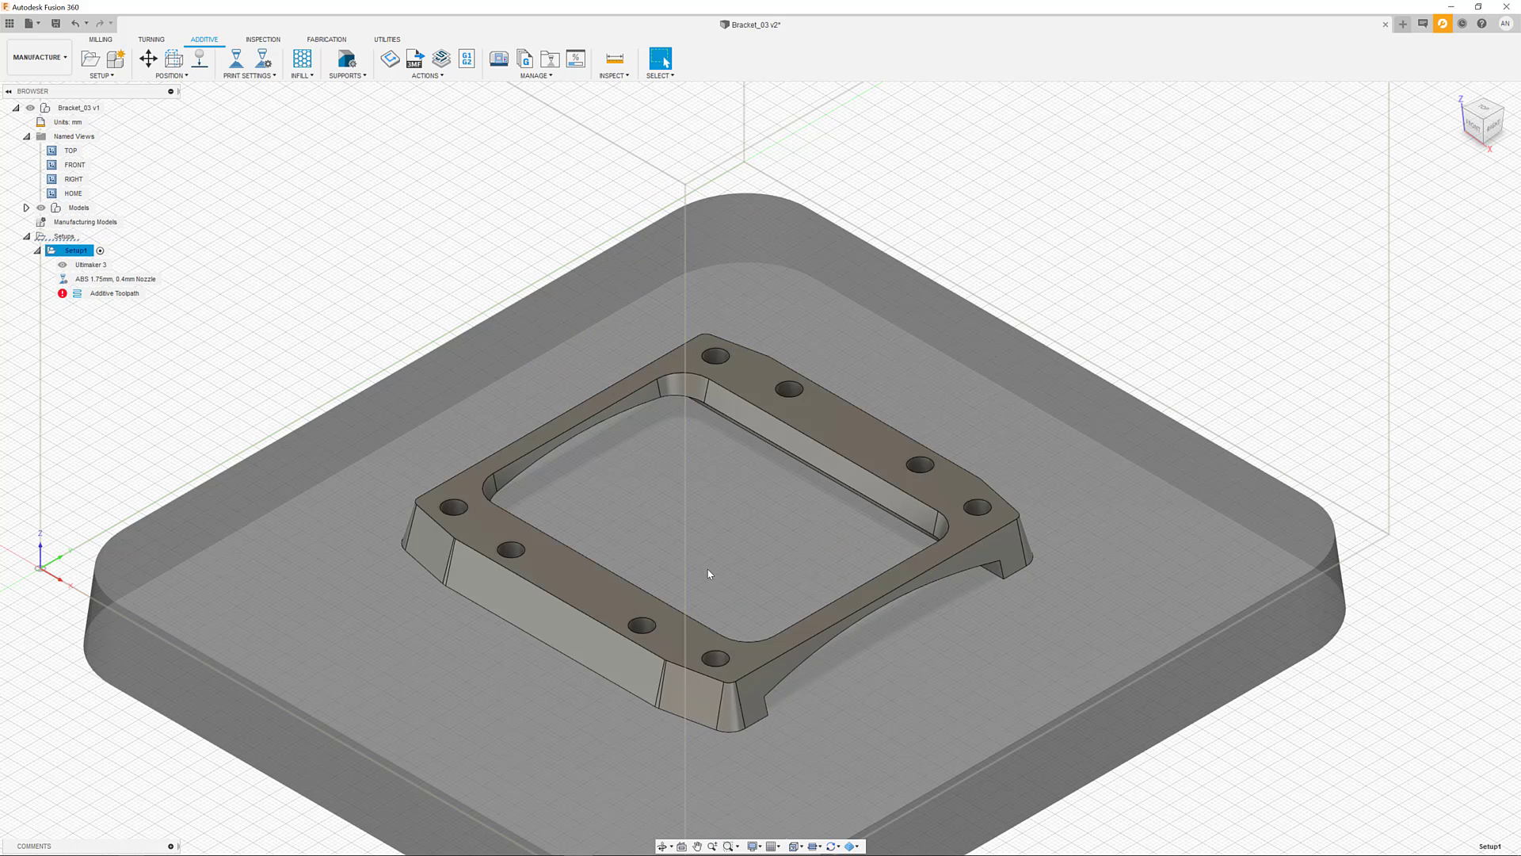
scroll(709, 577, "up", 5)
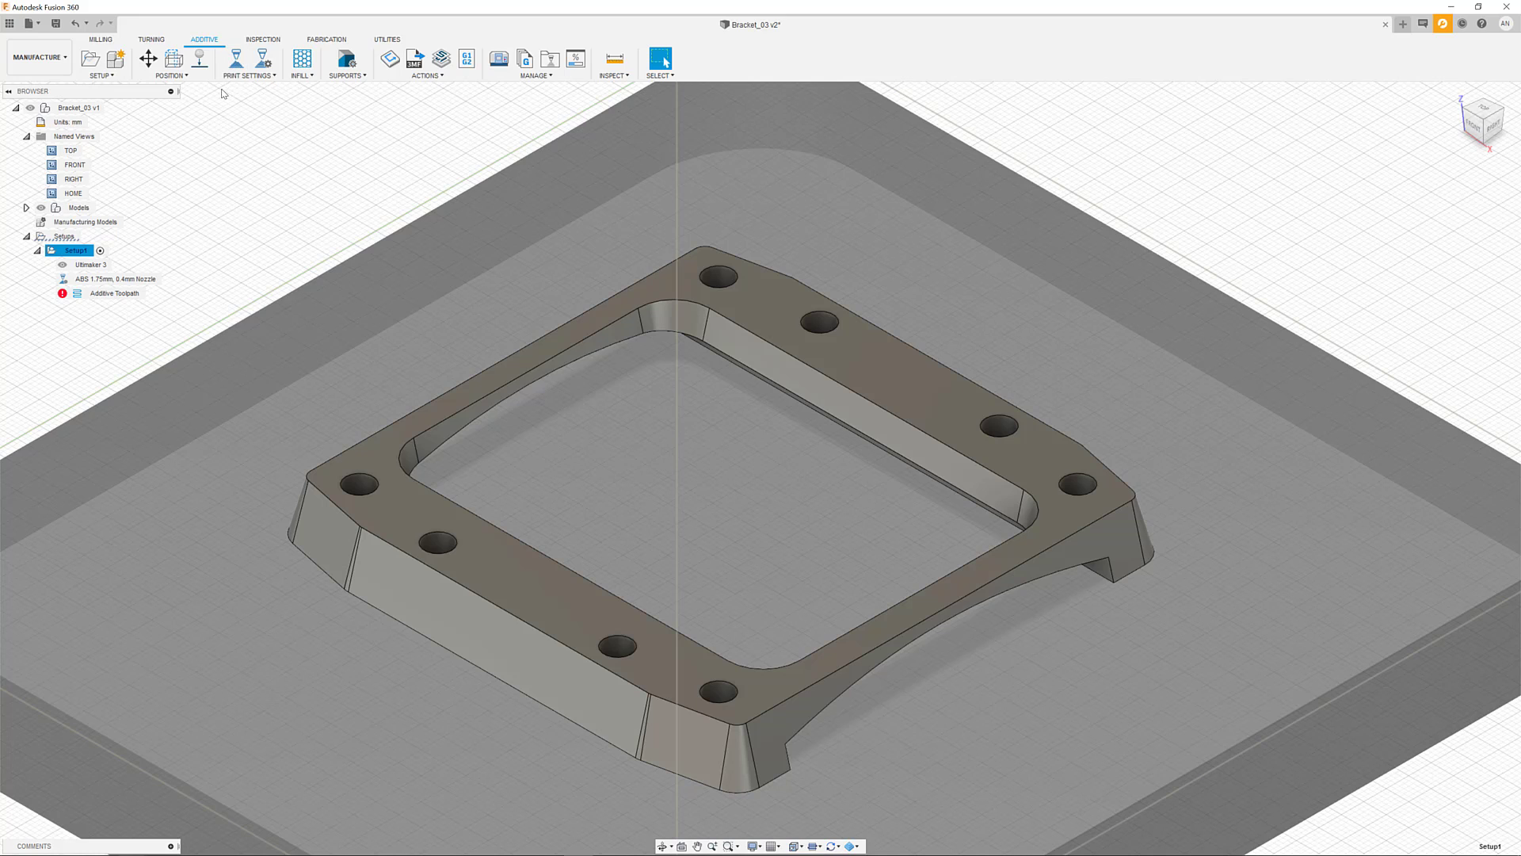
- Select ABS 2.85mm, 0.4mm Nozzle from the Fusion 360 Library as Setup1's print setting
left_click(237, 64)
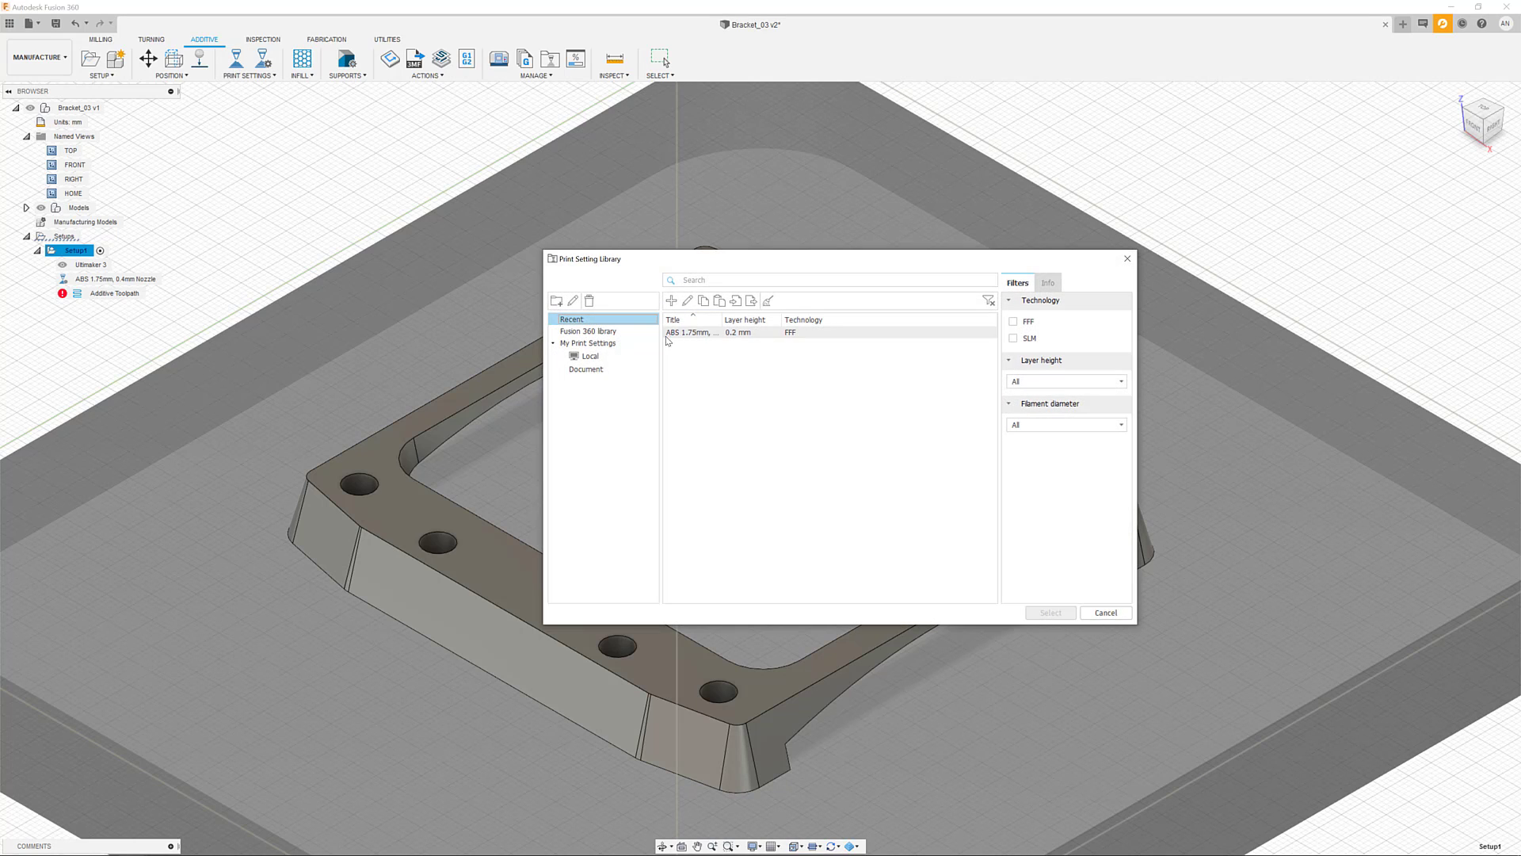
left_click(575, 331)
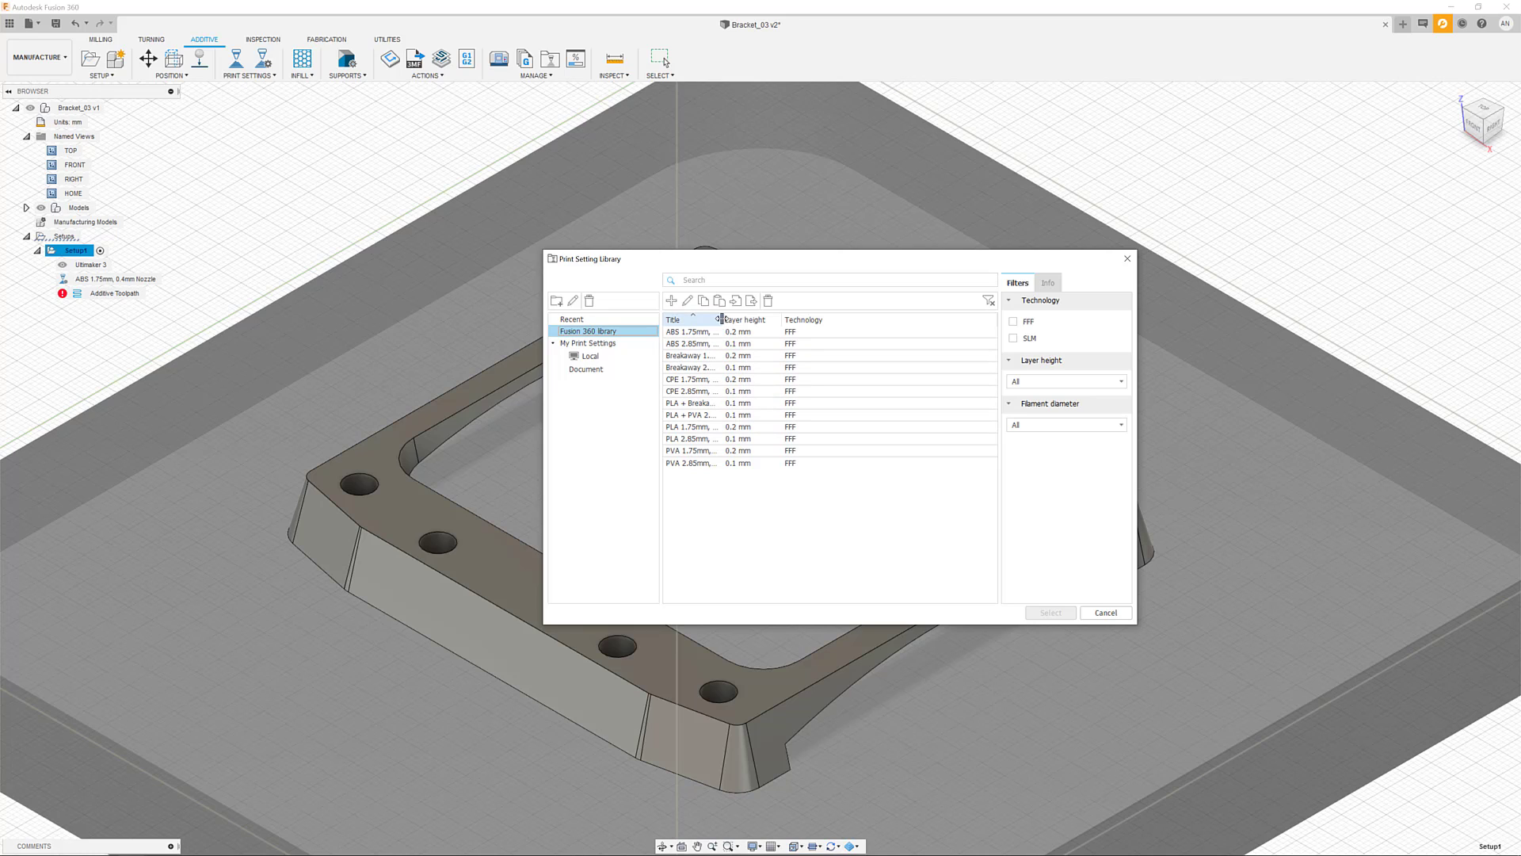
left_click_drag(722, 318, 822, 318)
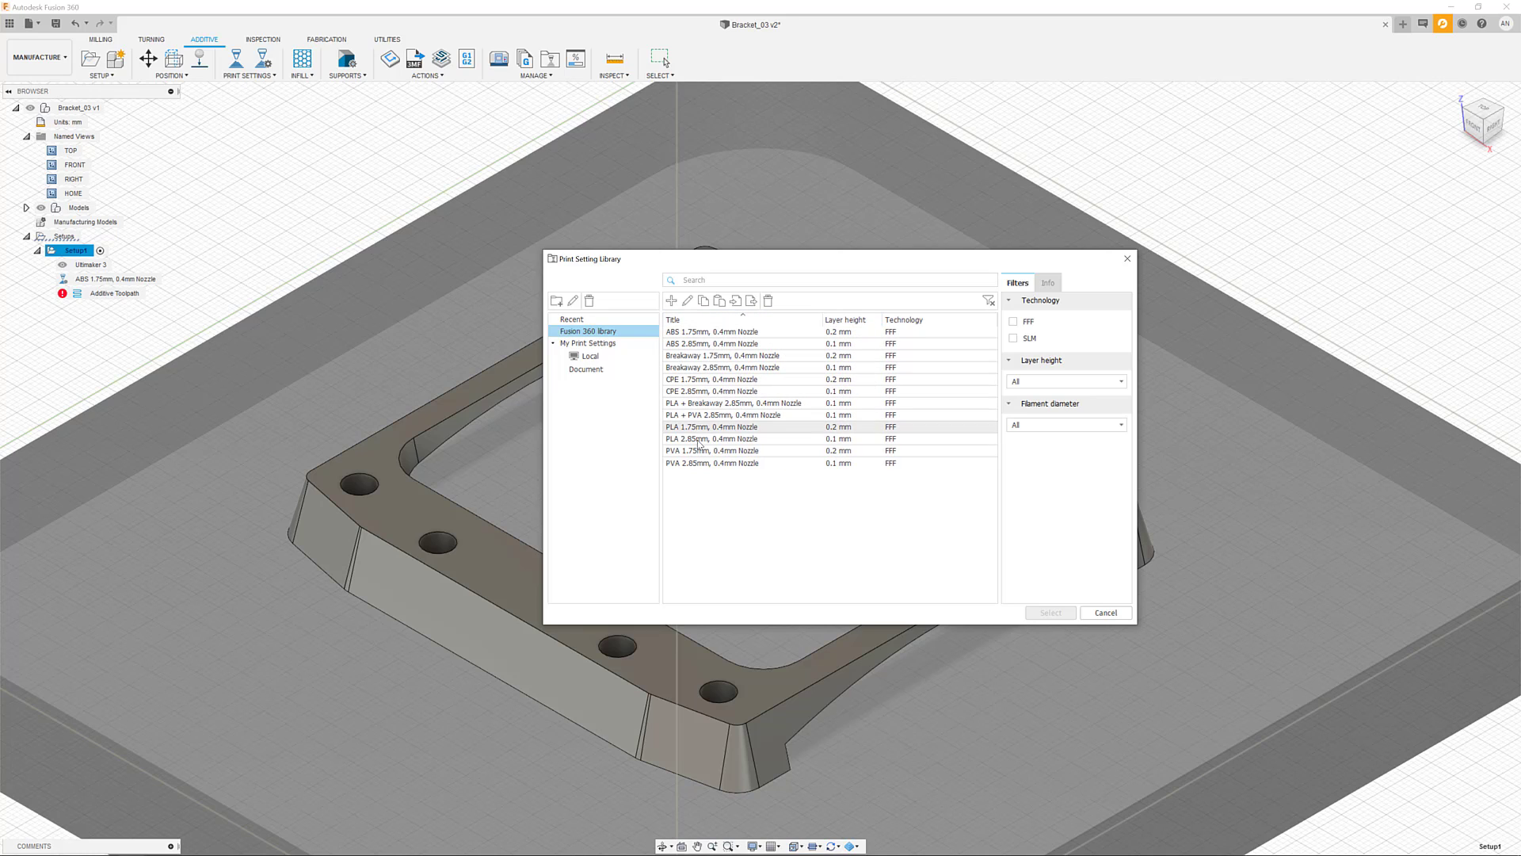
left_click(757, 344)
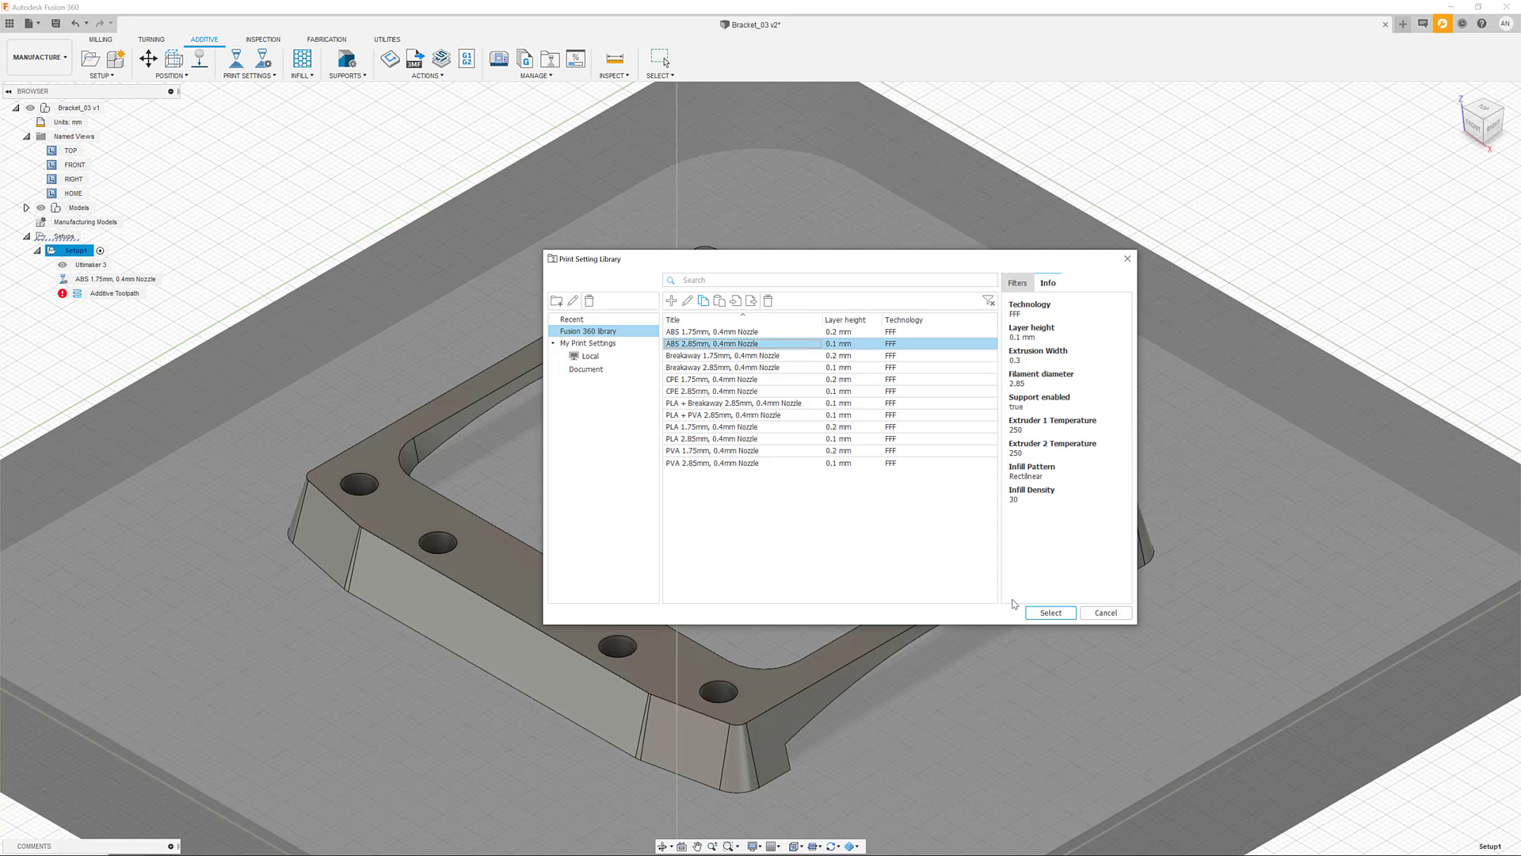
left_click(1051, 613)
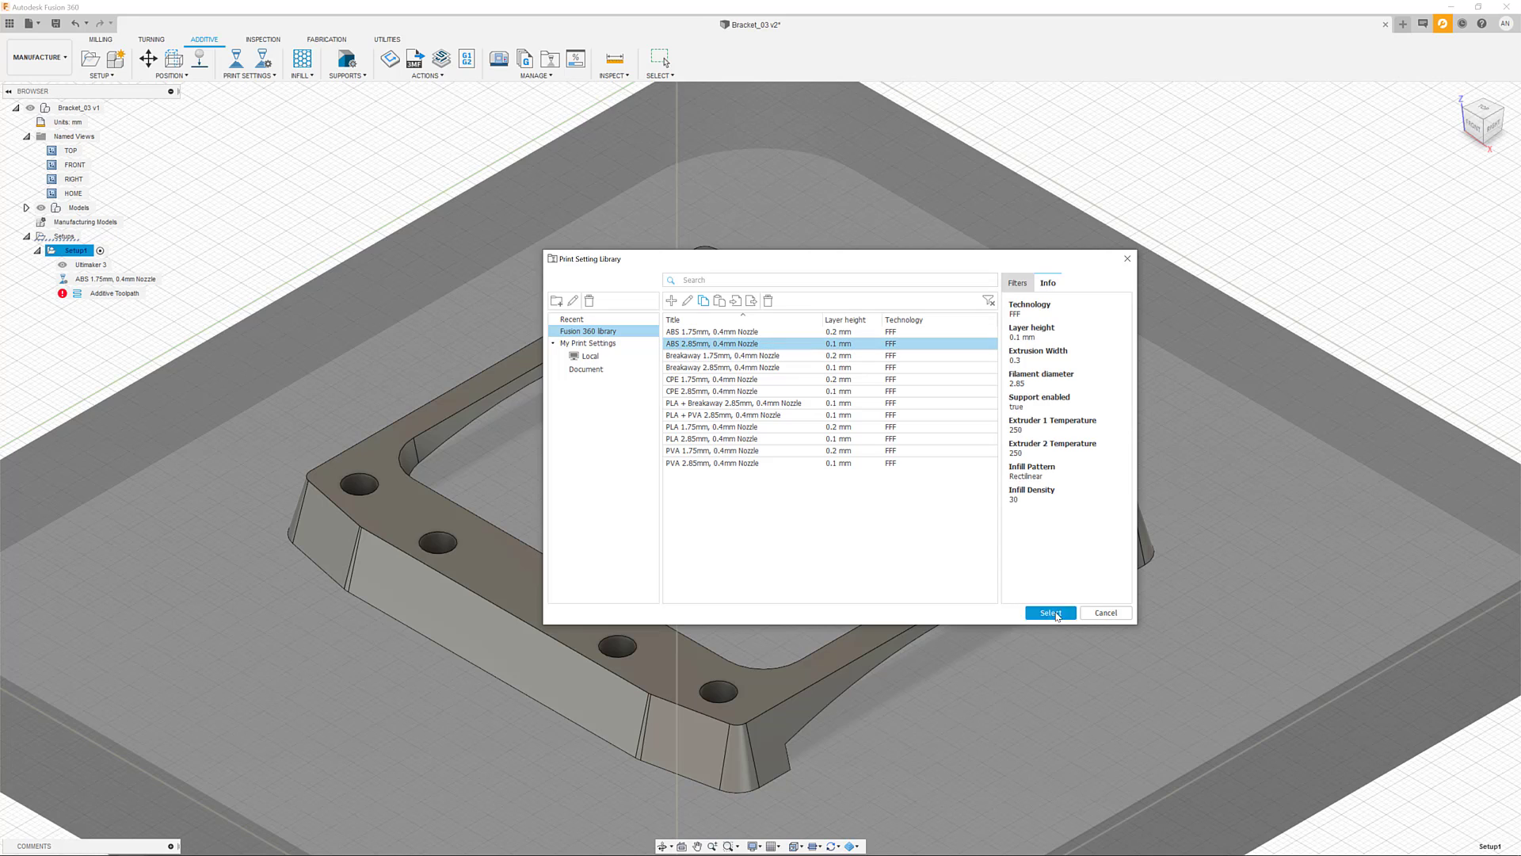
- Review the ABS 2.85mm print setting's Basic, Extruder 1/2 and Layer values in the editor
left_click(266, 64)
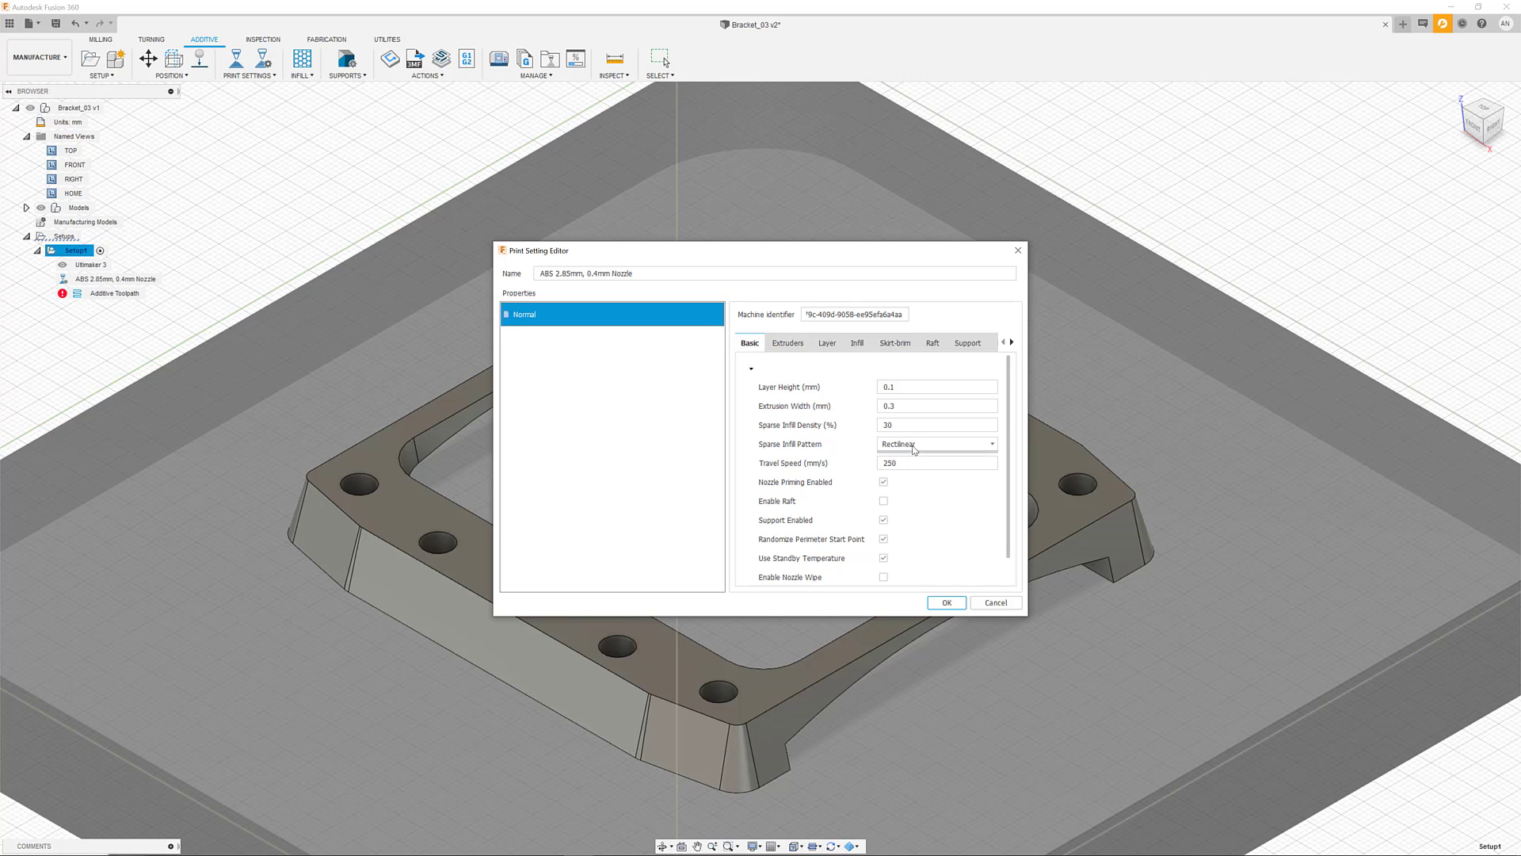
scroll(910, 531, "down", 1)
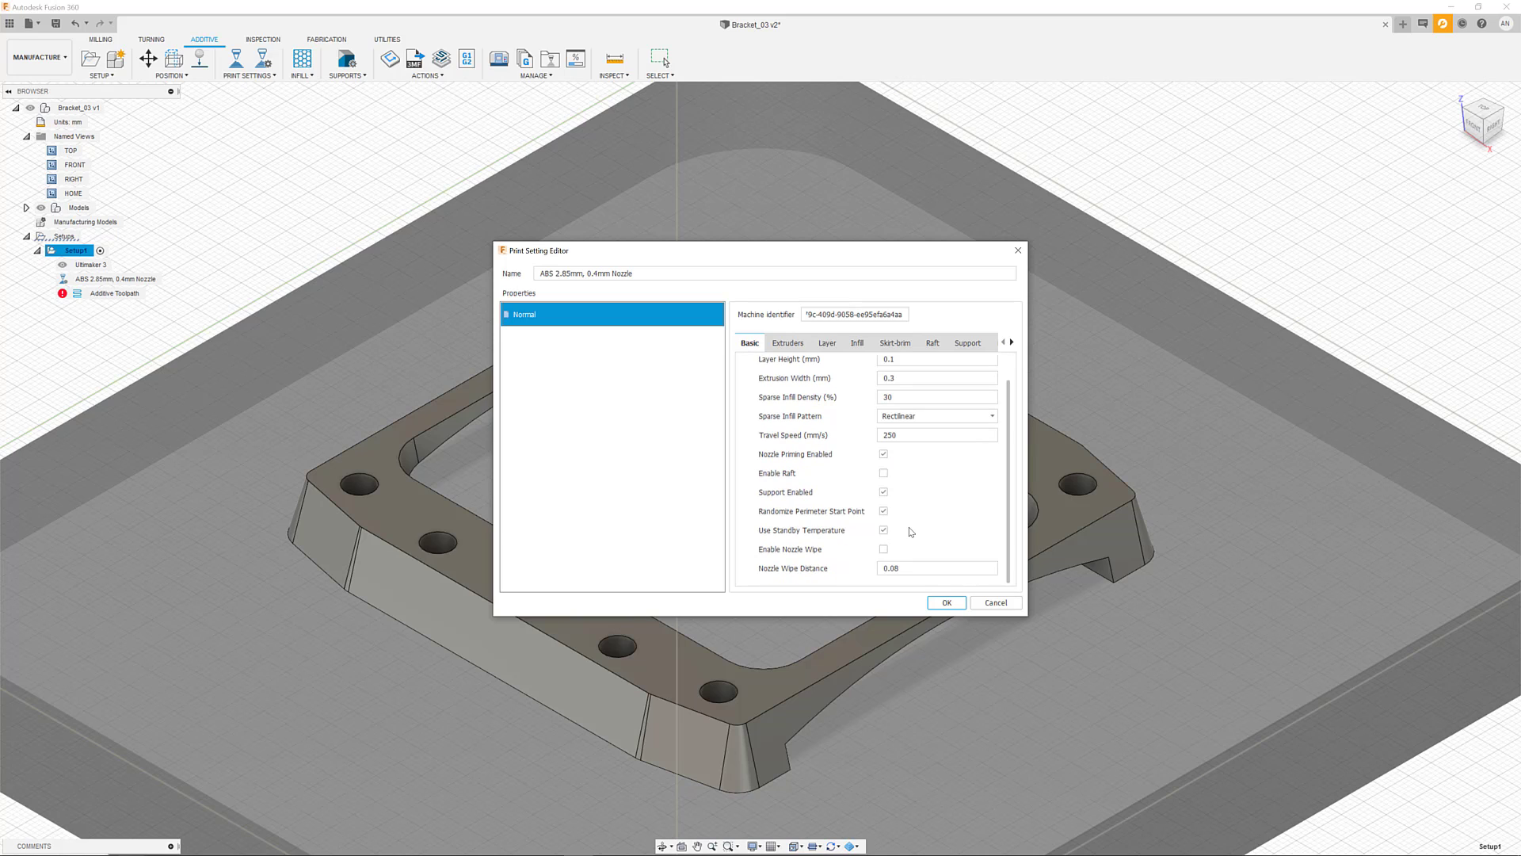
left_click(790, 345)
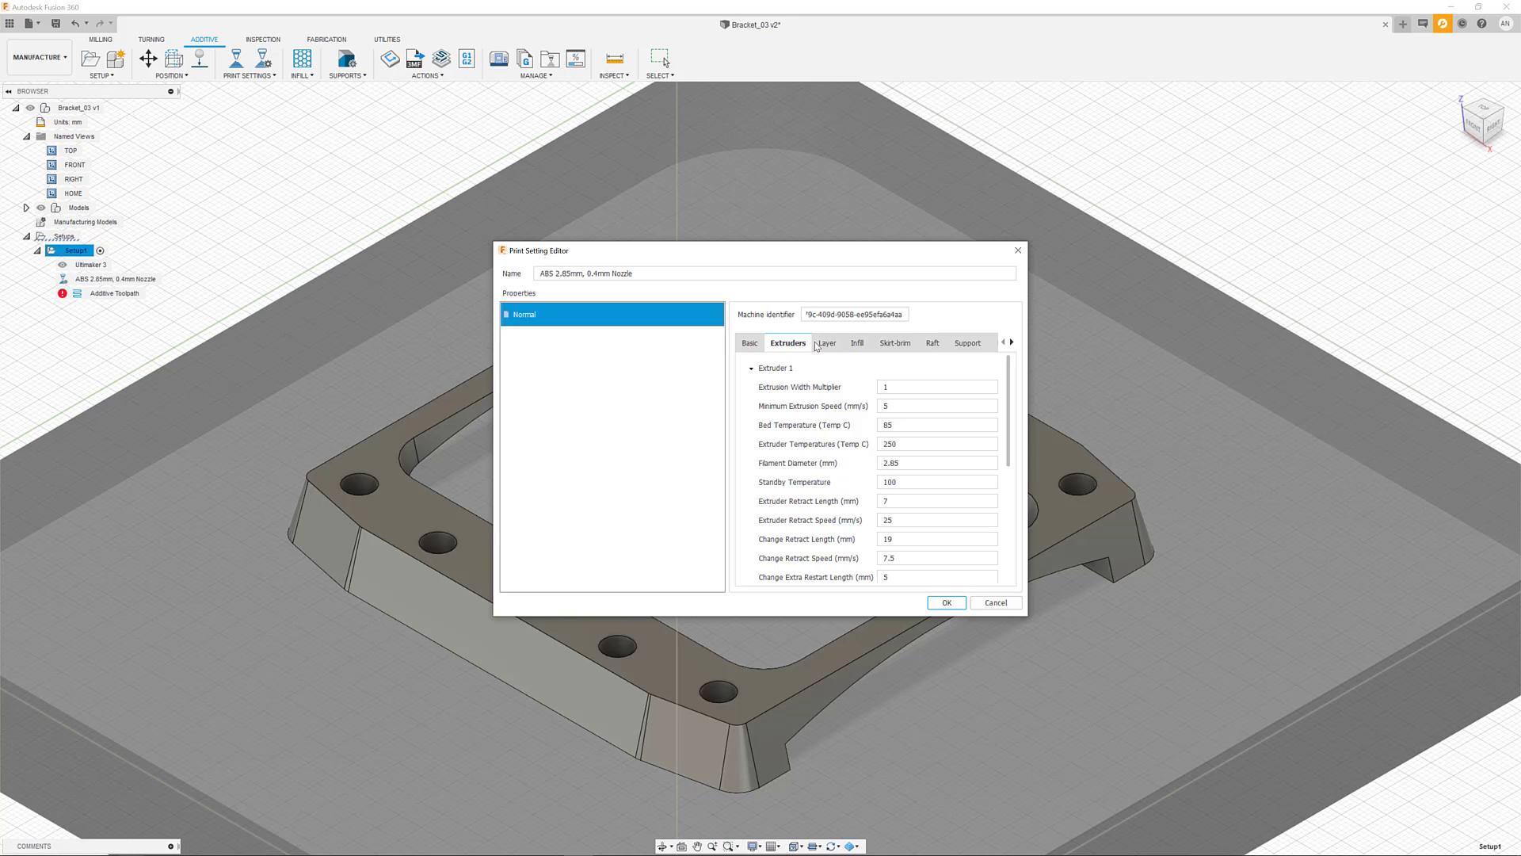
left_click(751, 368)
left_click(751, 388)
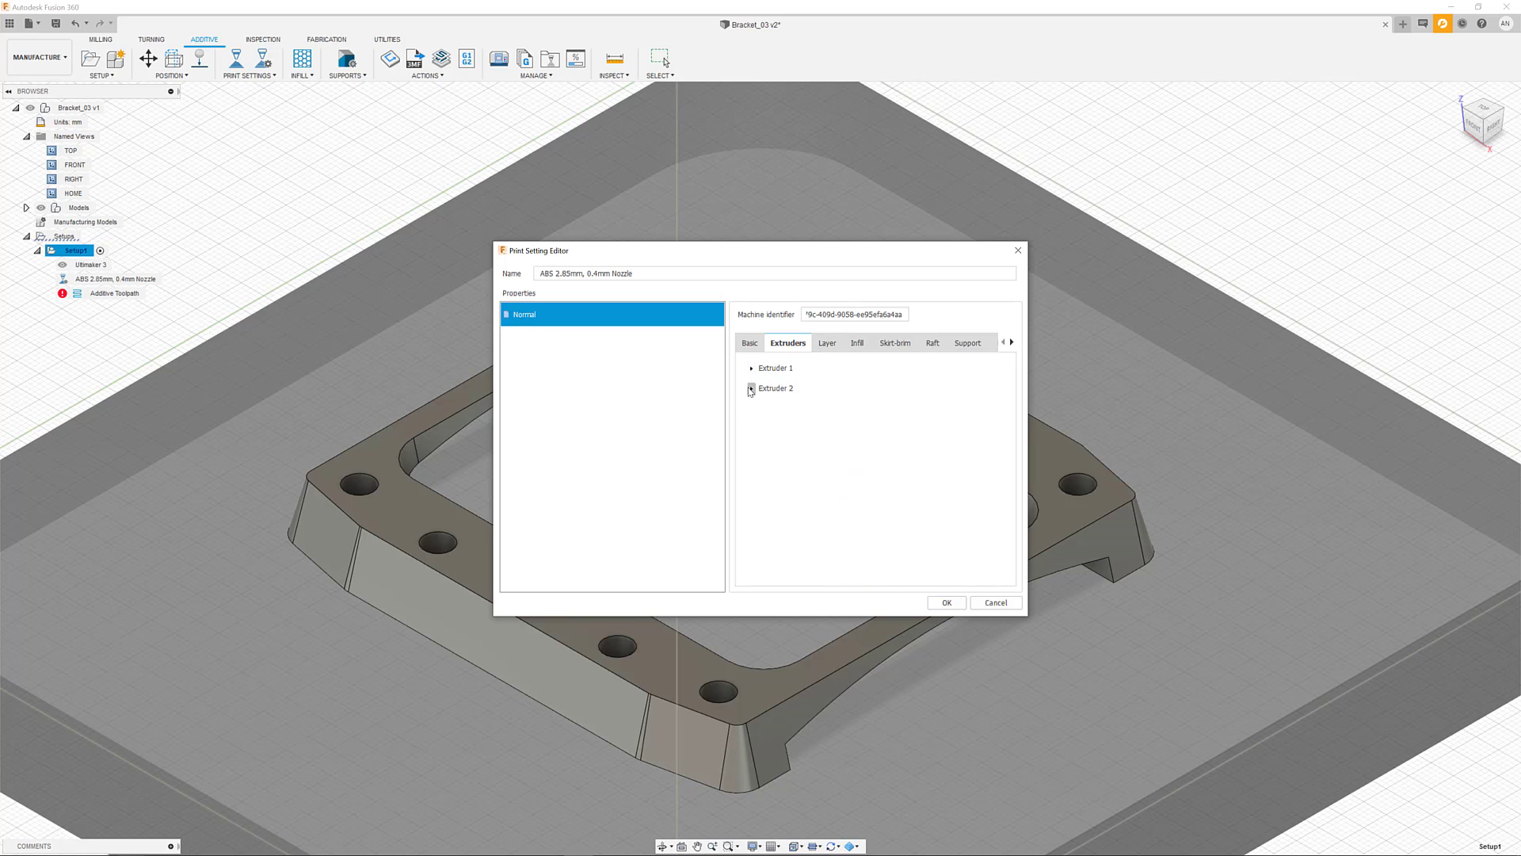
left_click(751, 388)
left_click(751, 367)
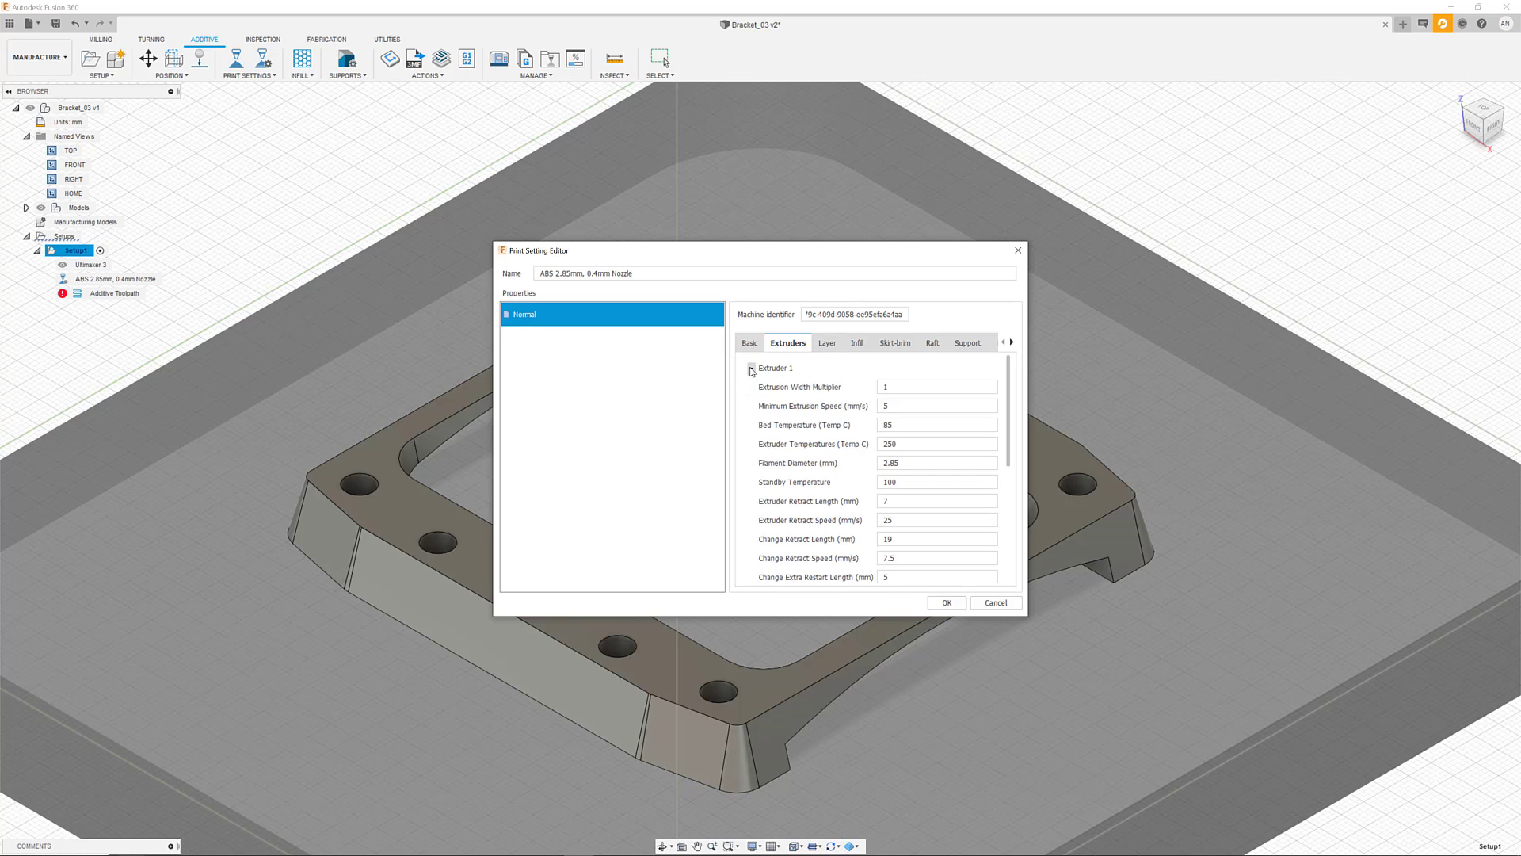
left_click(827, 343)
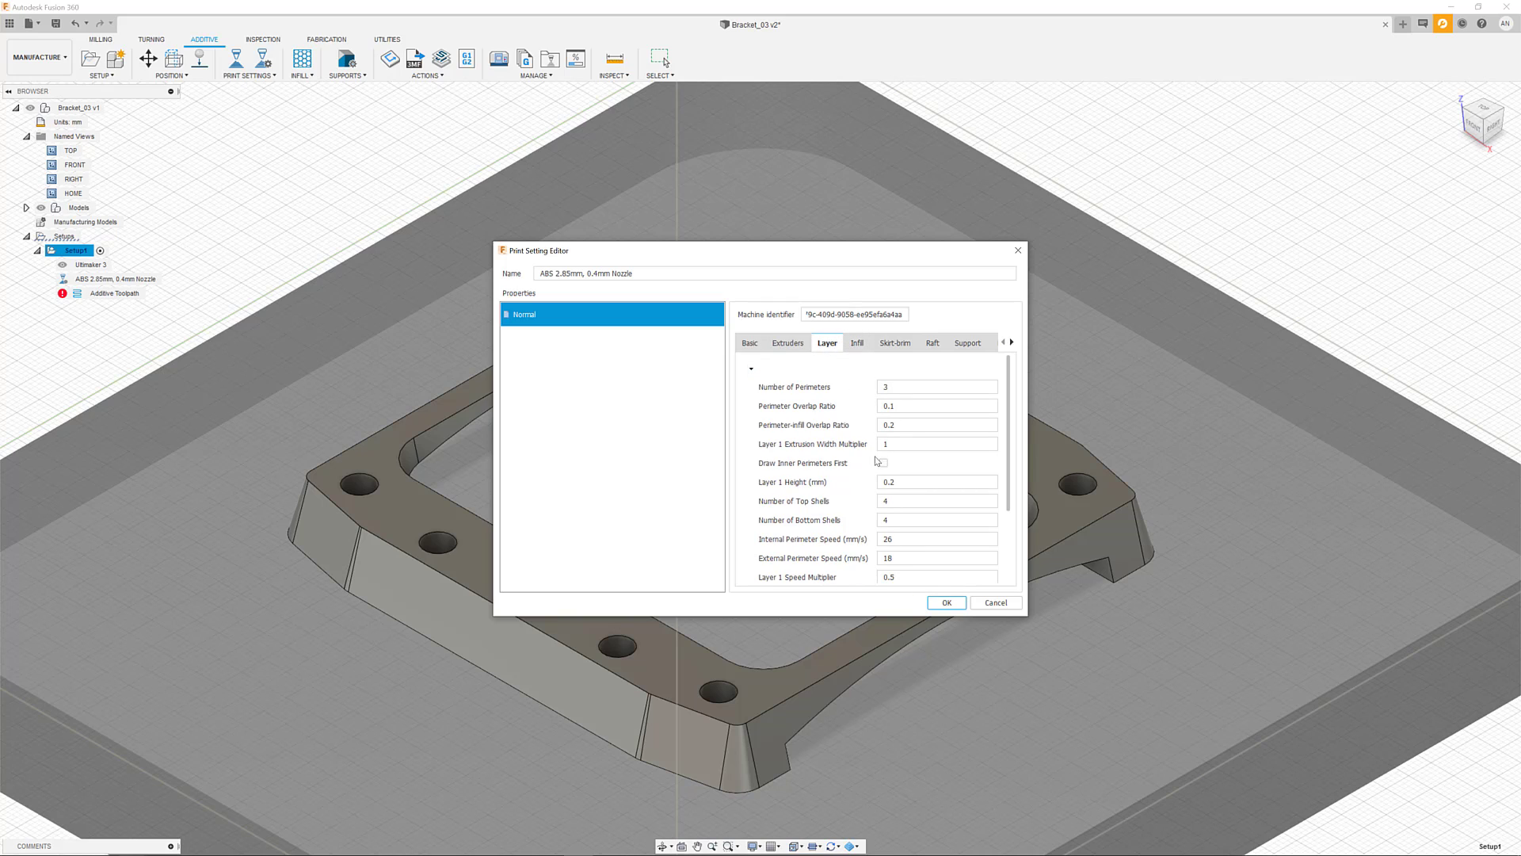
scroll(774, 460, "down", 3)
scroll(774, 460, "up", 3)
- Close the editor, set infill to Honeycomb, and accept supports at 50 deg overhang
left_click(946, 603)
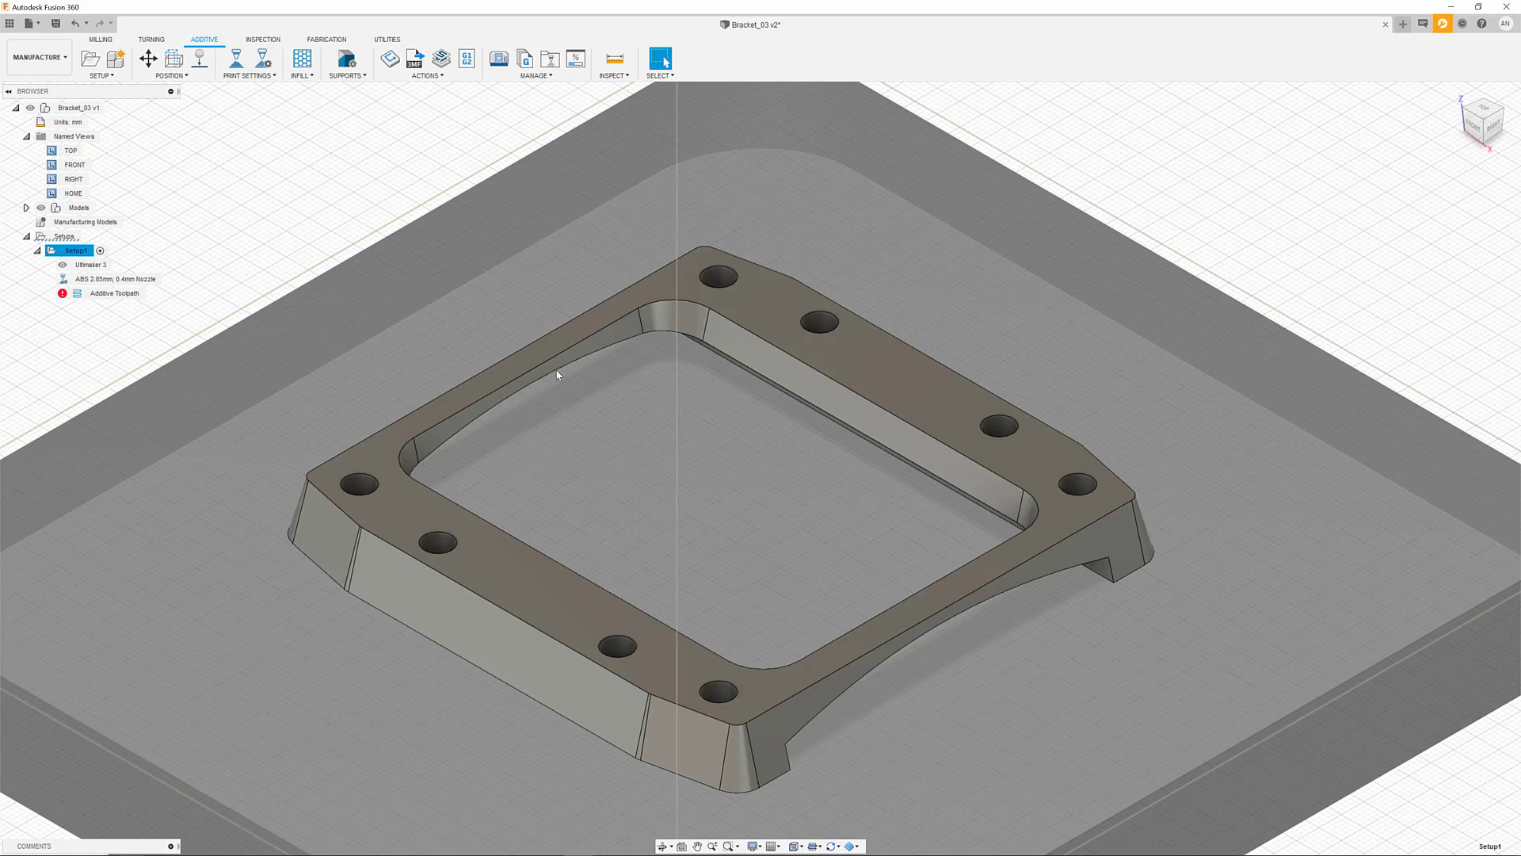
left_click(306, 63)
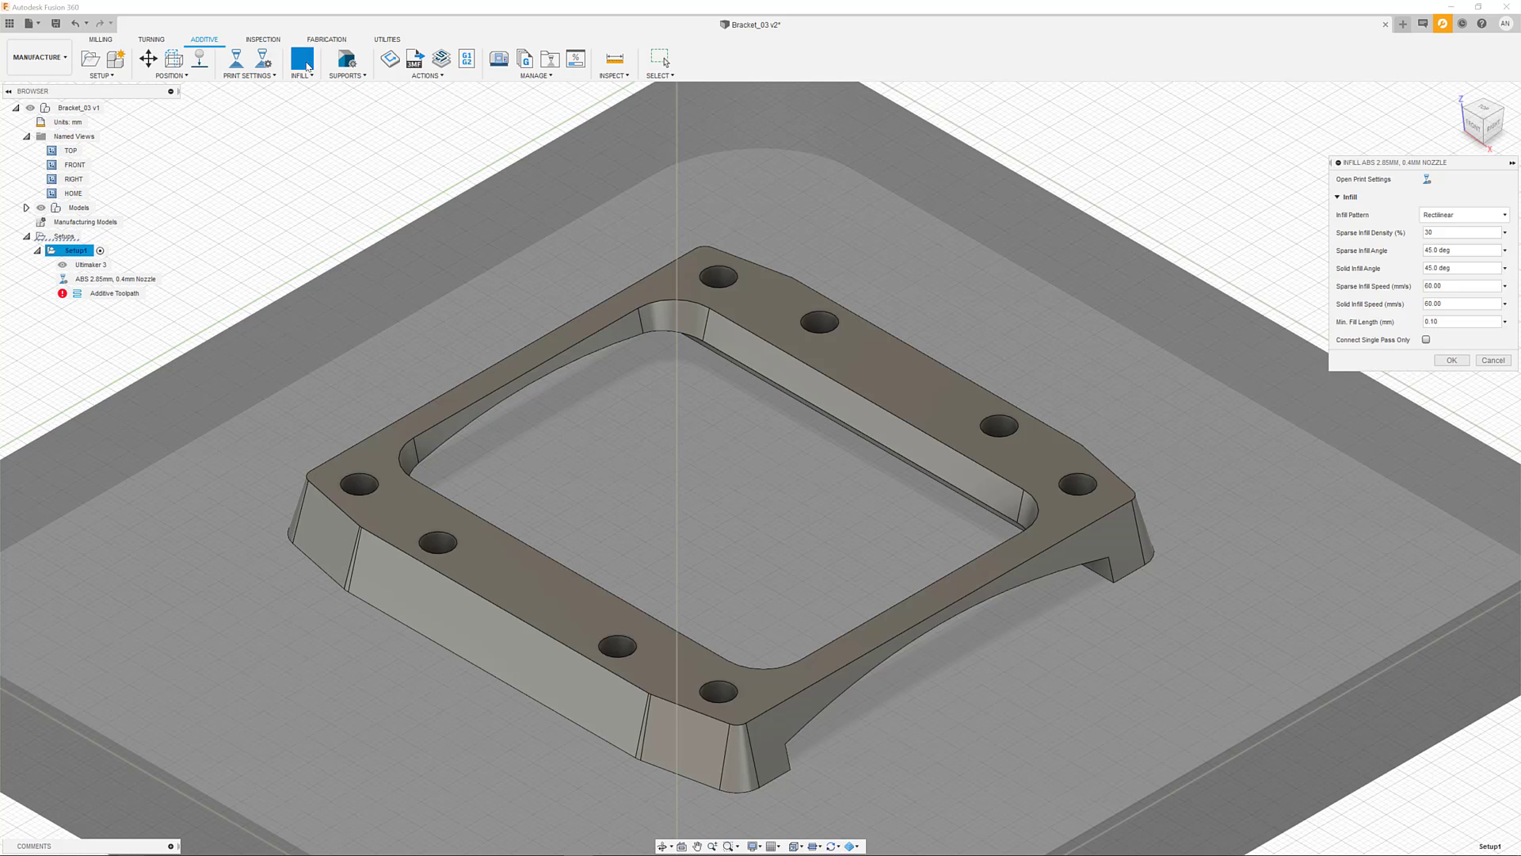
left_click(1466, 215)
left_click(1458, 245)
left_click(1453, 360)
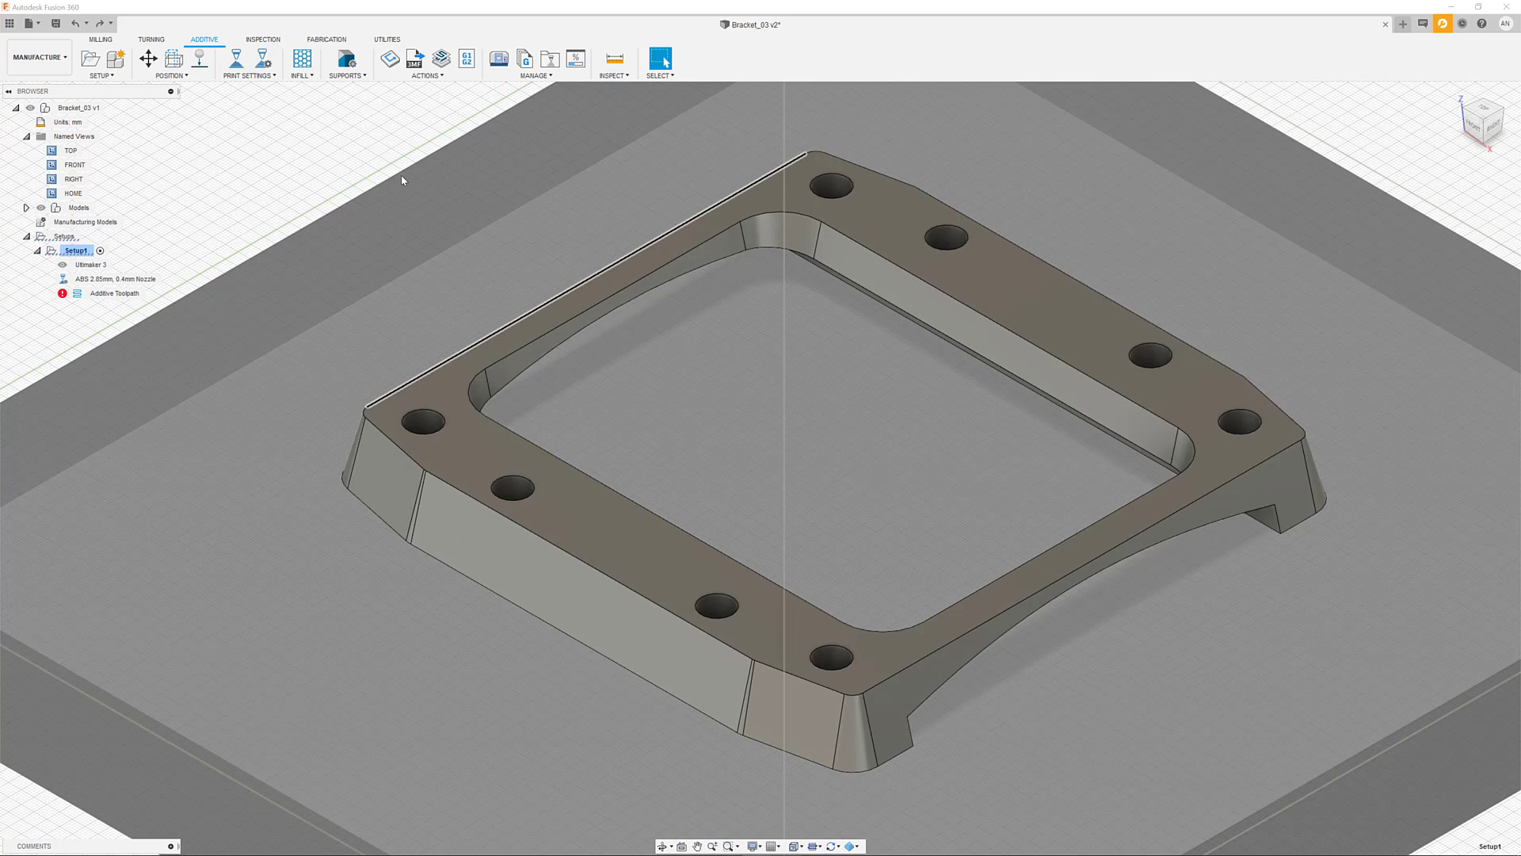
left_click(346, 59)
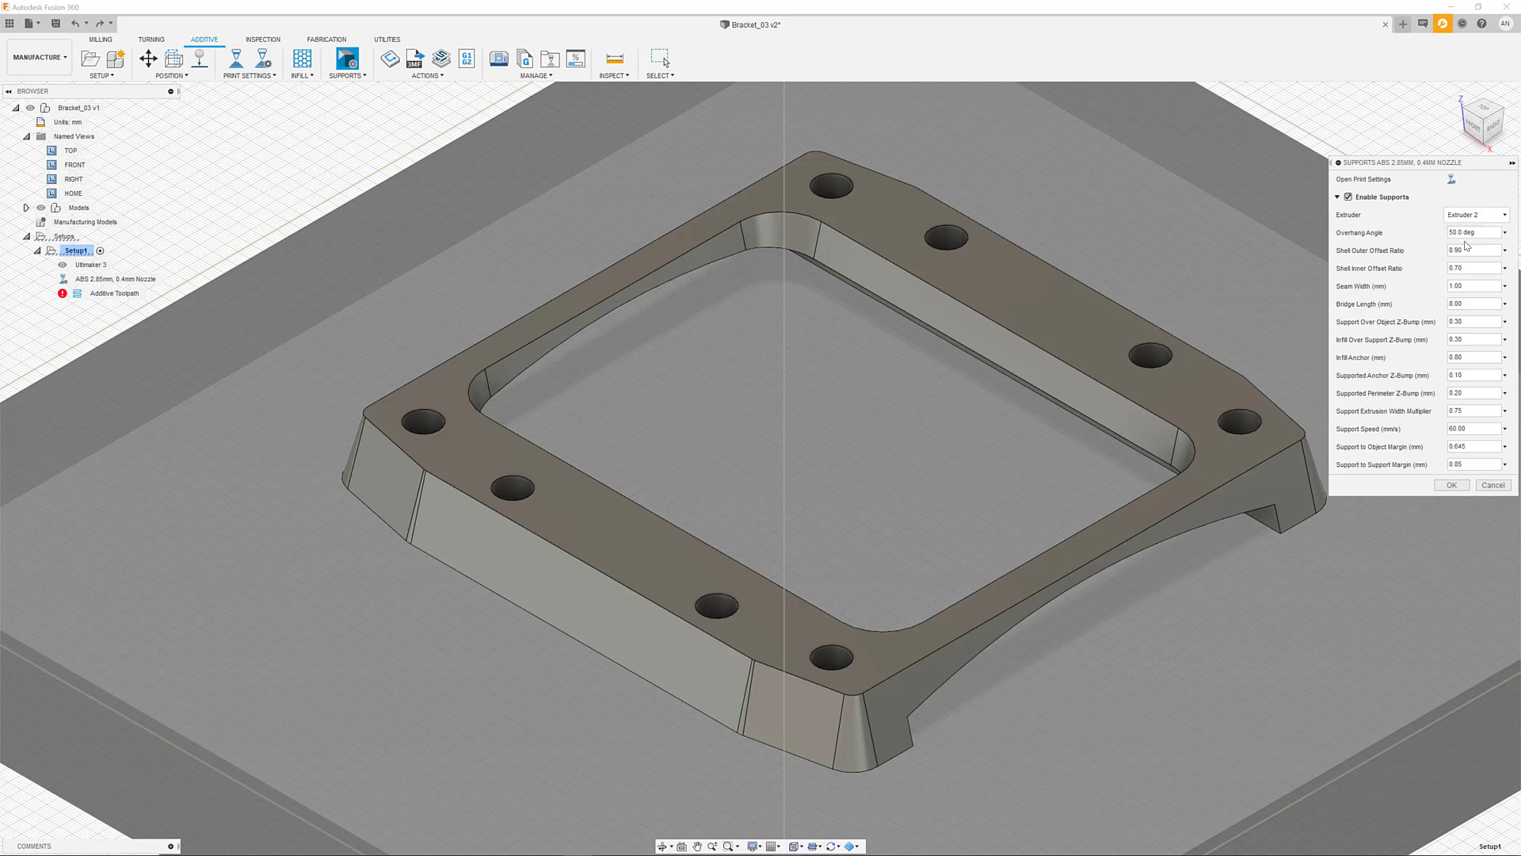
left_click(1451, 486)
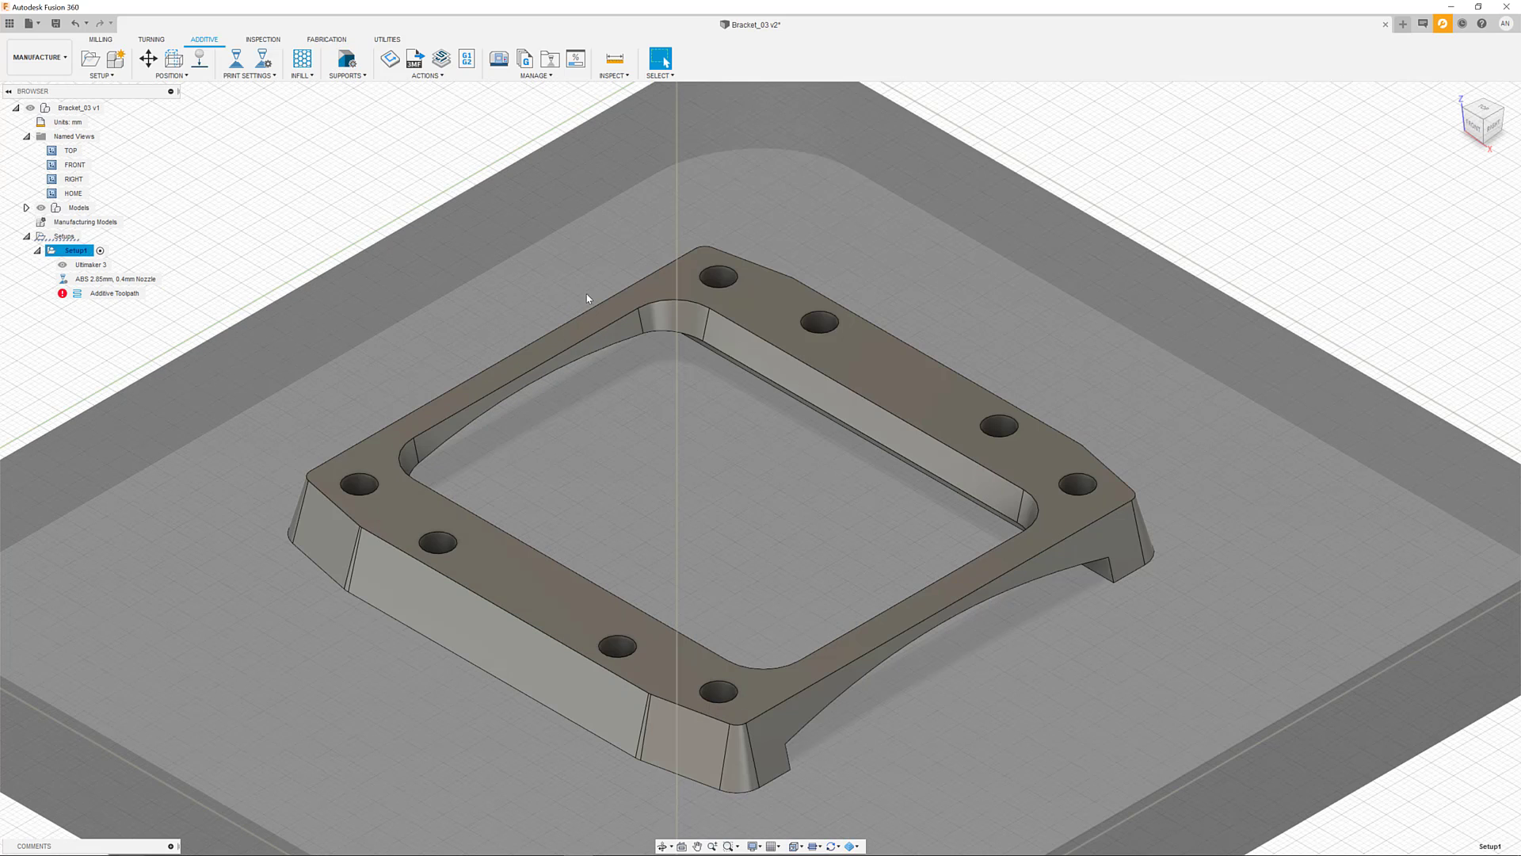
- Generate the additive toolpath and simulate it up to layer 61 of 110
right_click(119, 296)
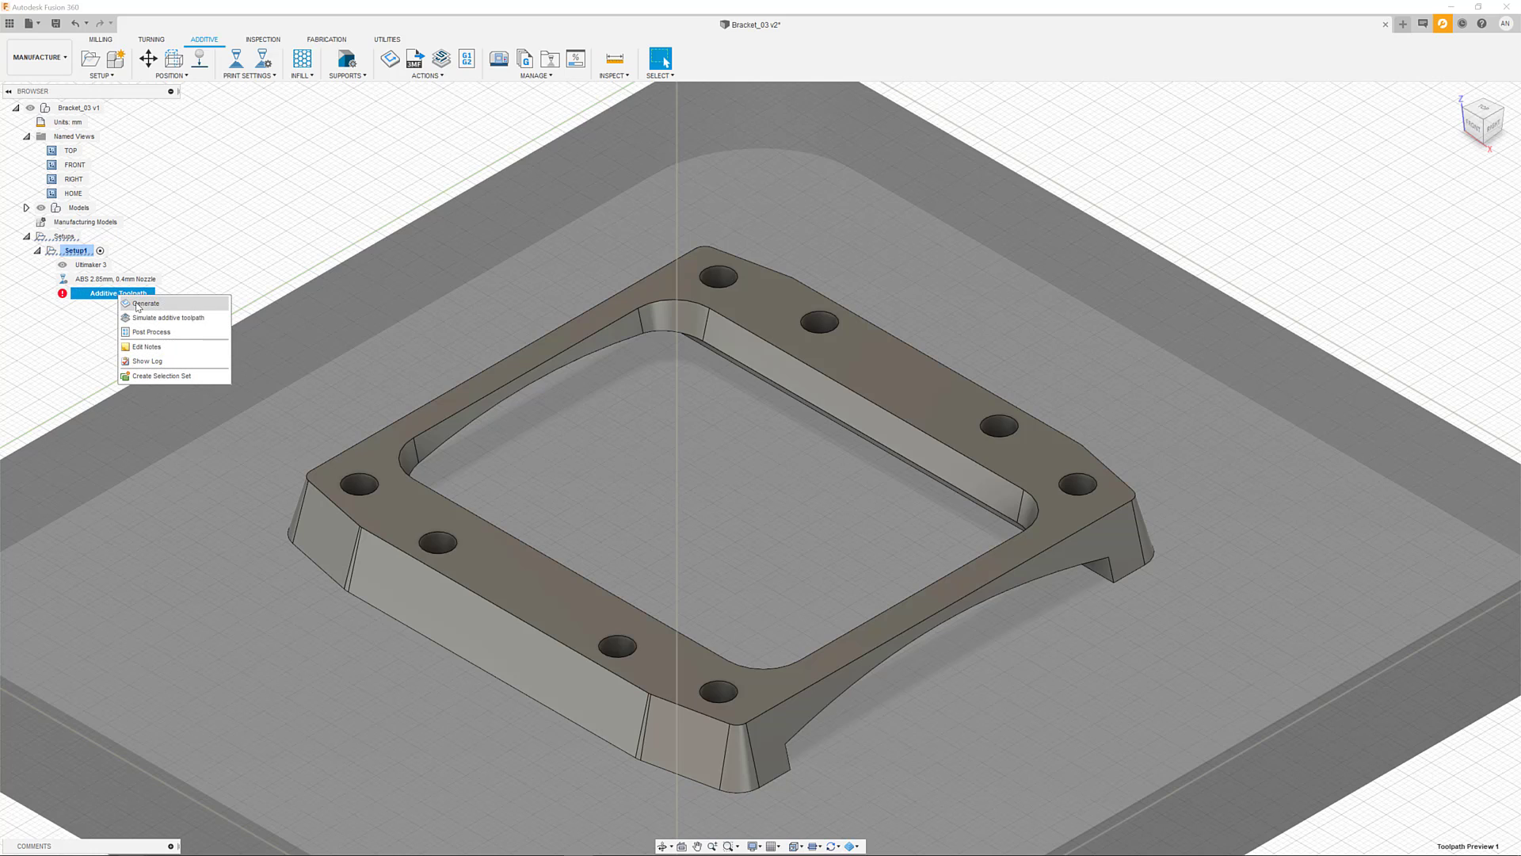
left_click(145, 303)
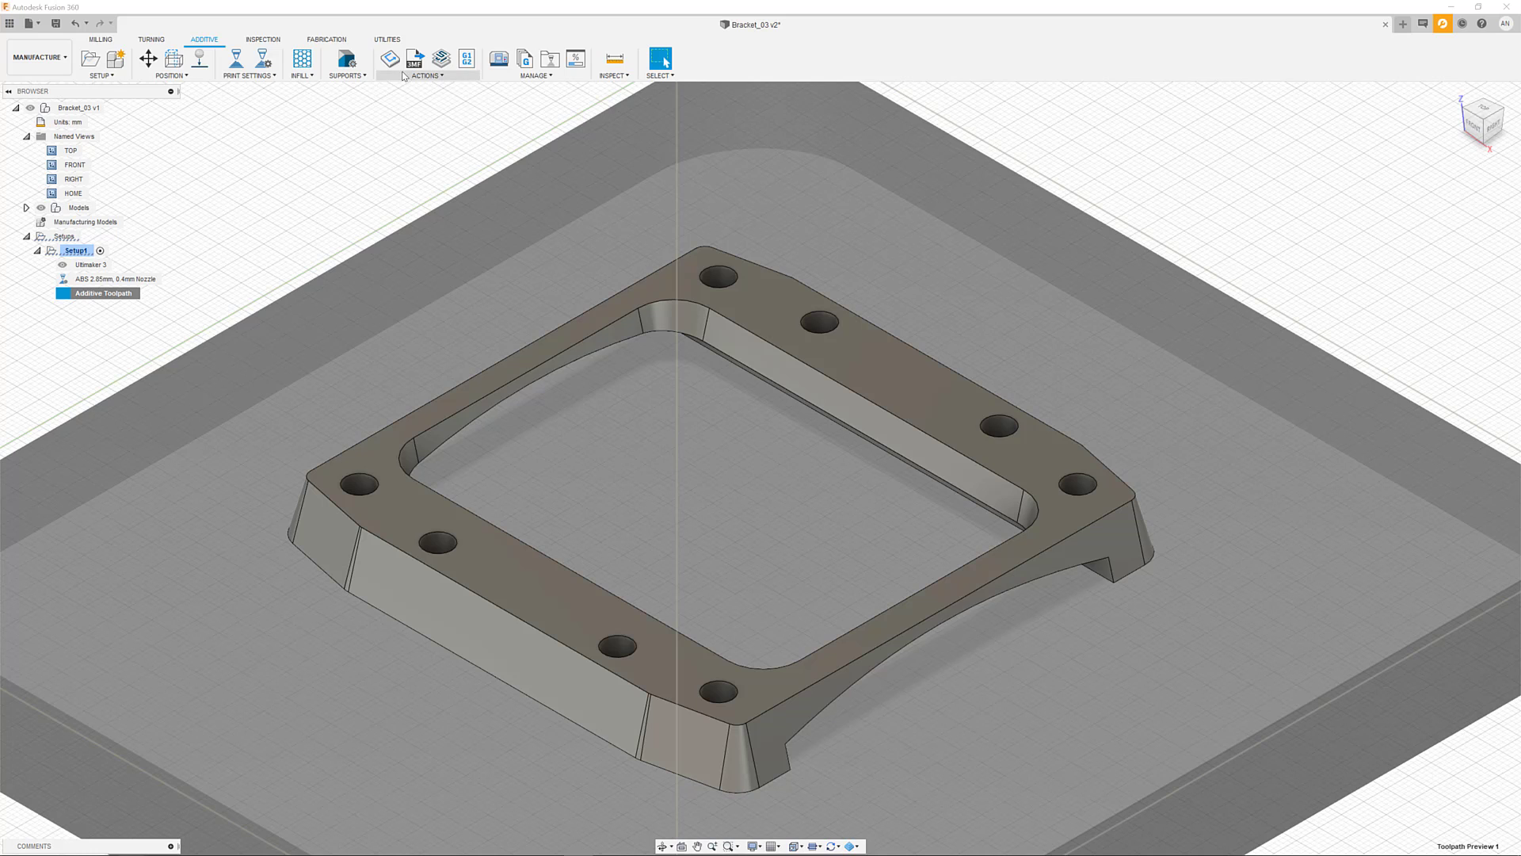
left_click(441, 58)
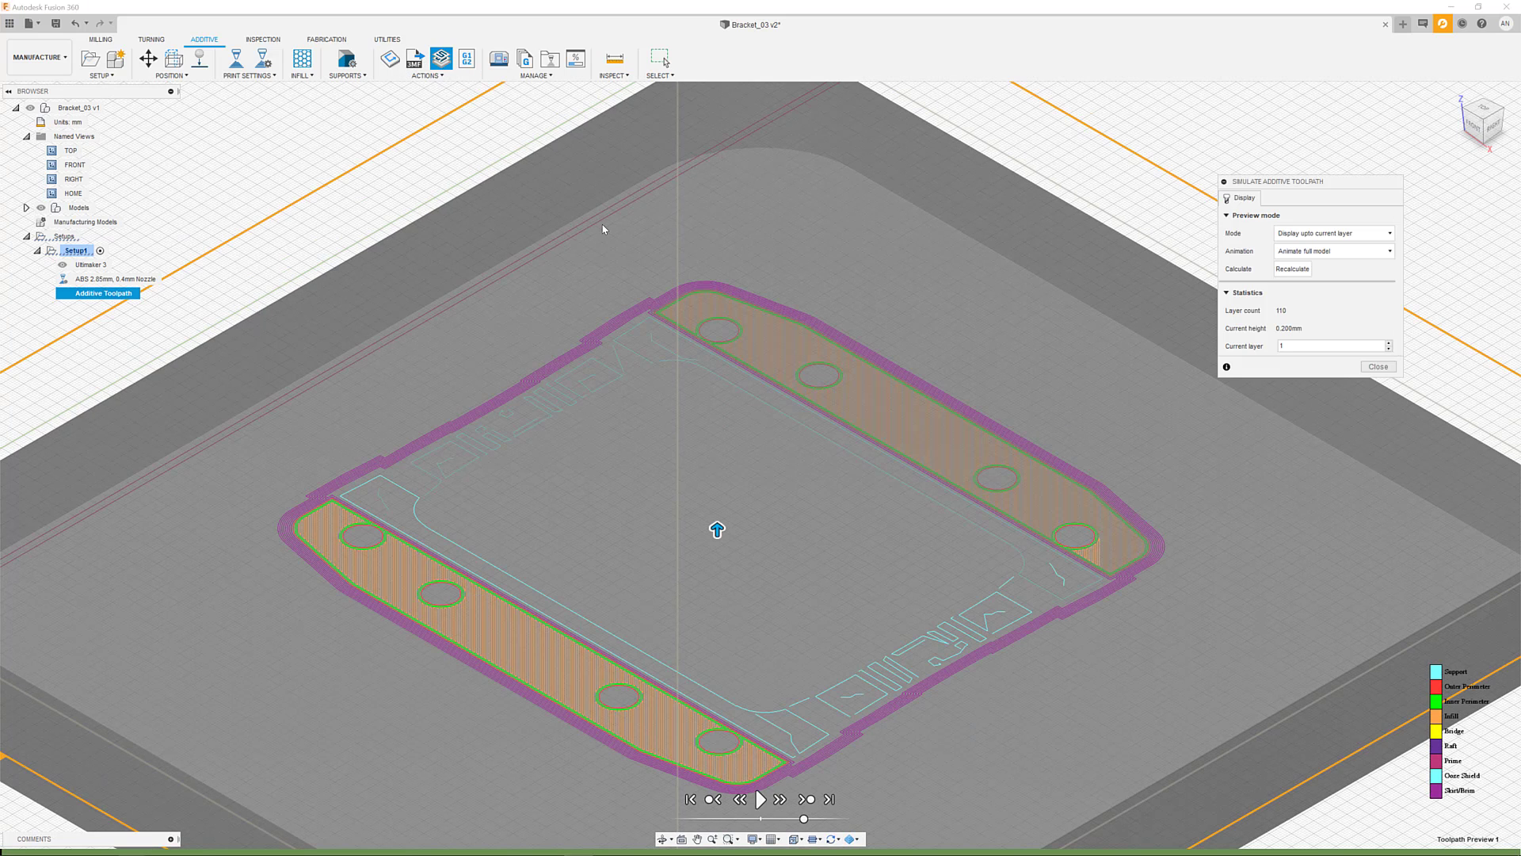
left_click(761, 799)
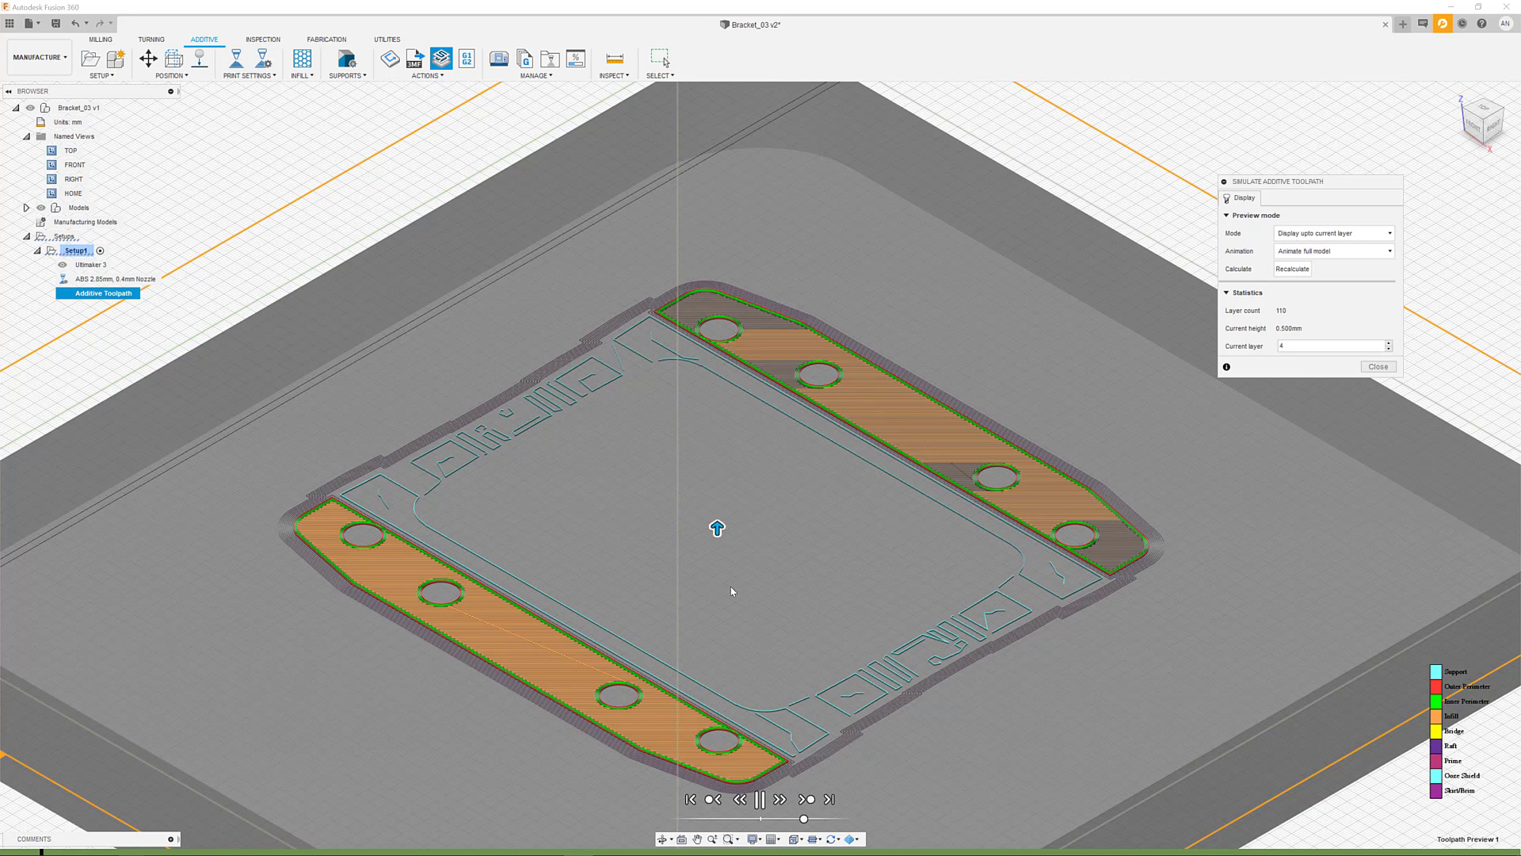
left_click(759, 799)
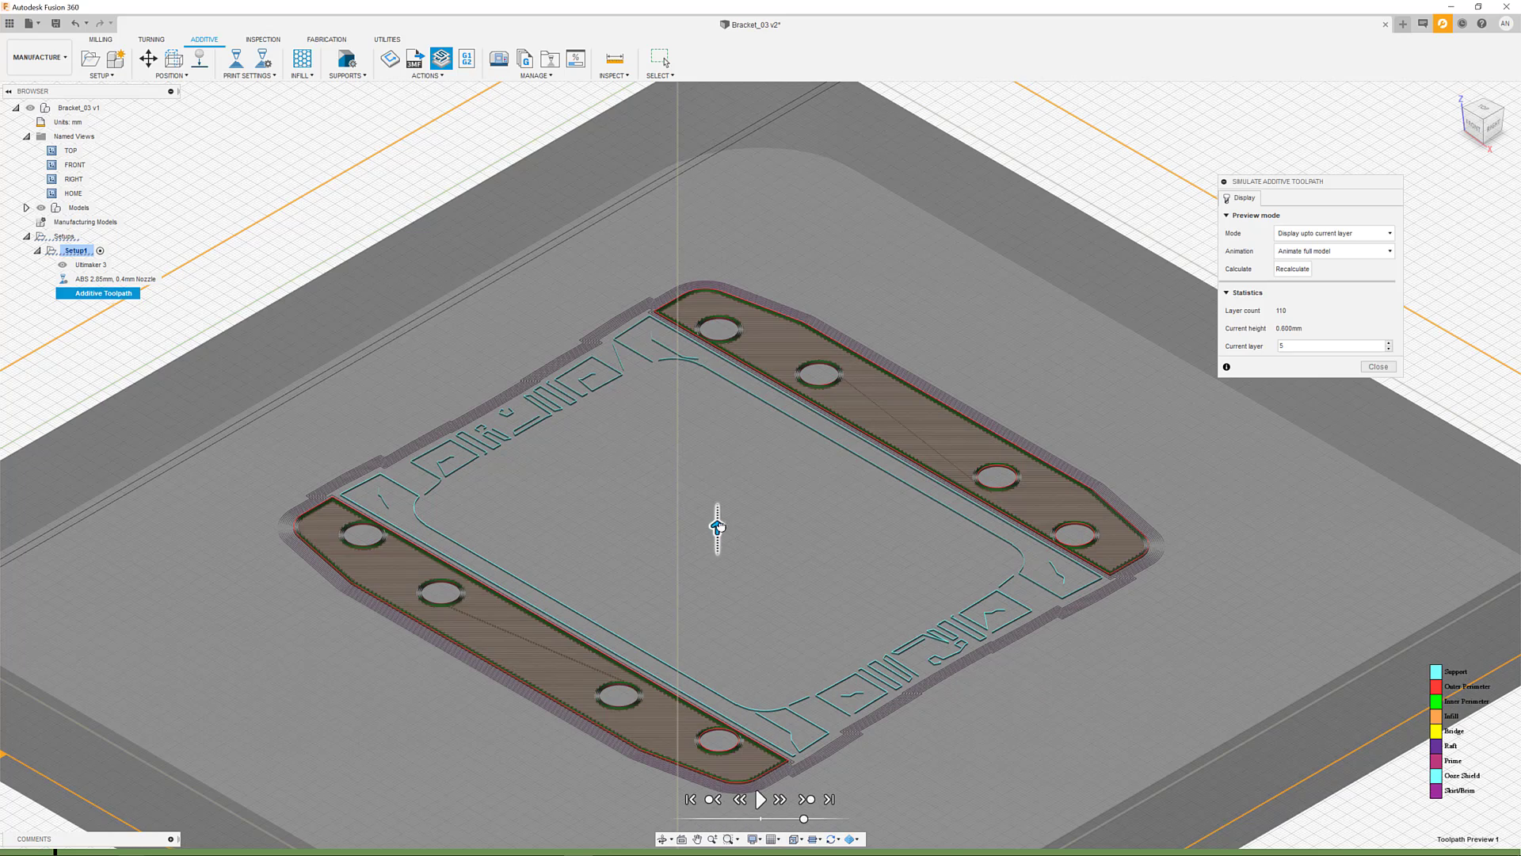
left_click_drag(718, 527, 723, 497)
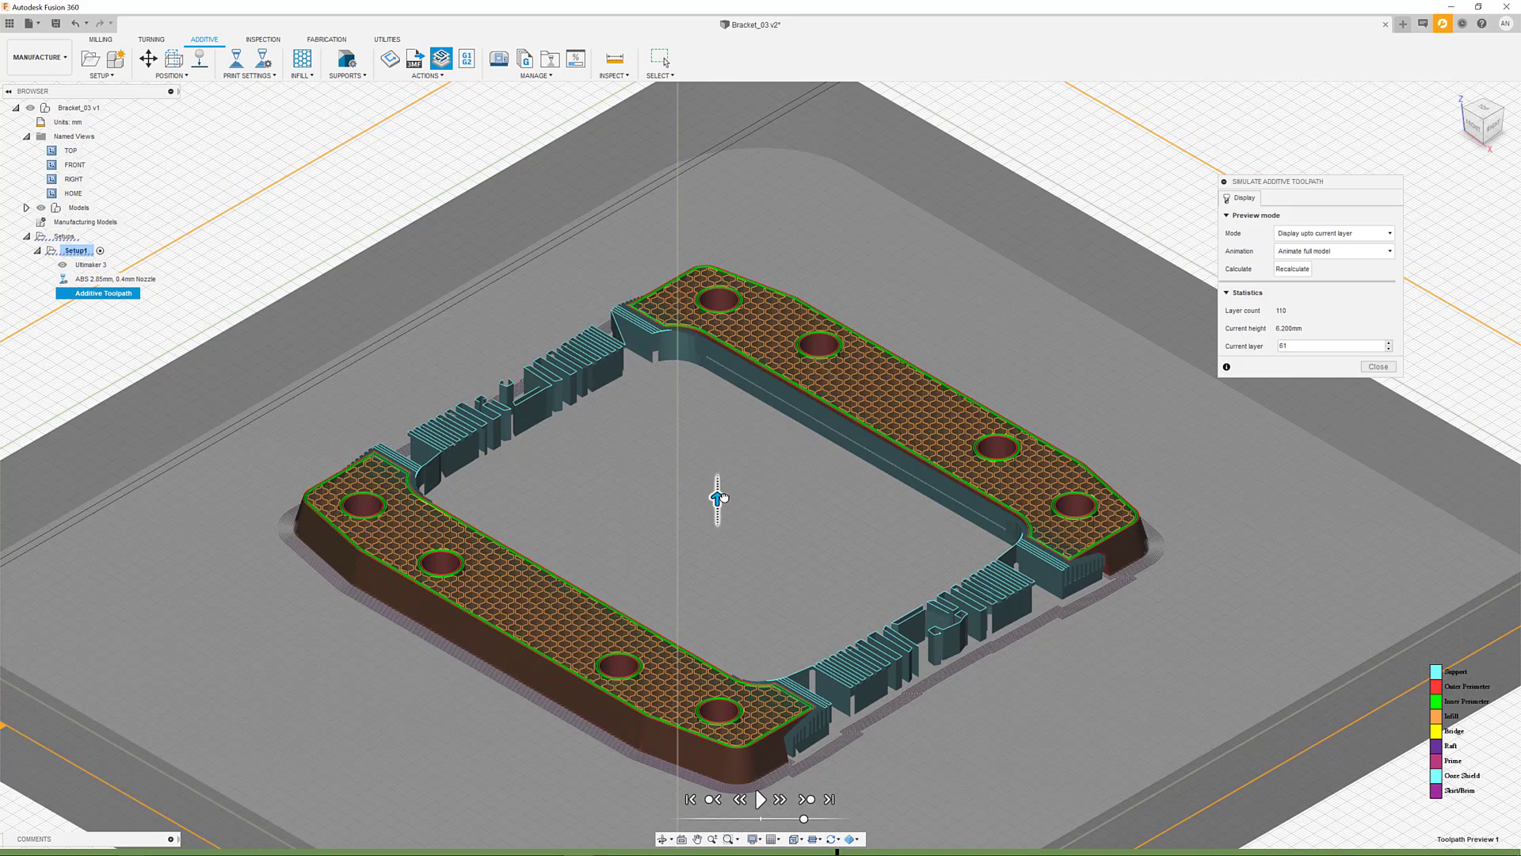
scroll(557, 651, "up", 5)
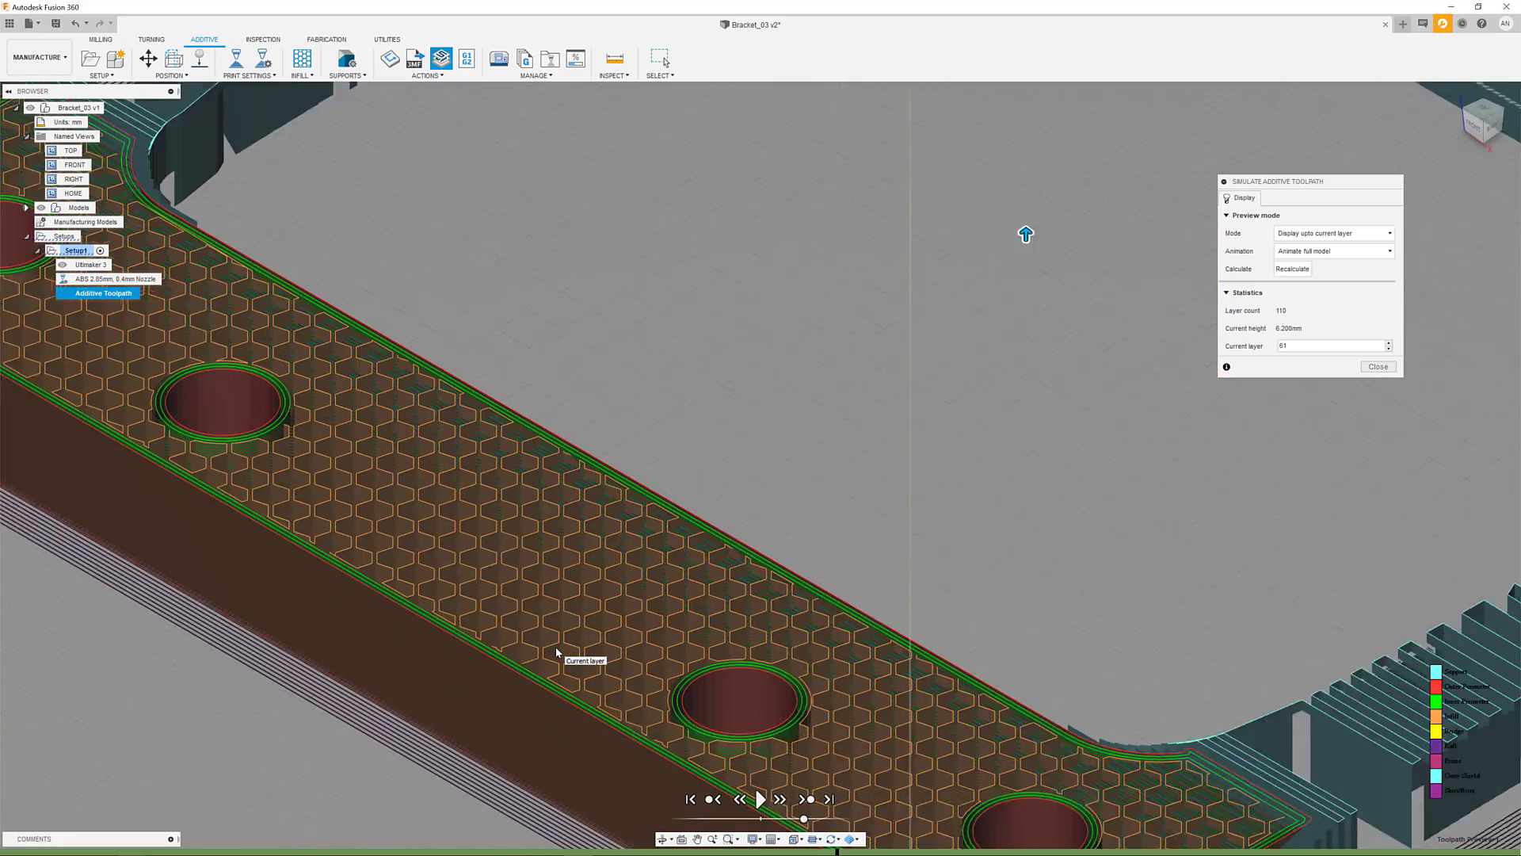
scroll(557, 651, "up", 4)
scroll(554, 646, "down", 10)
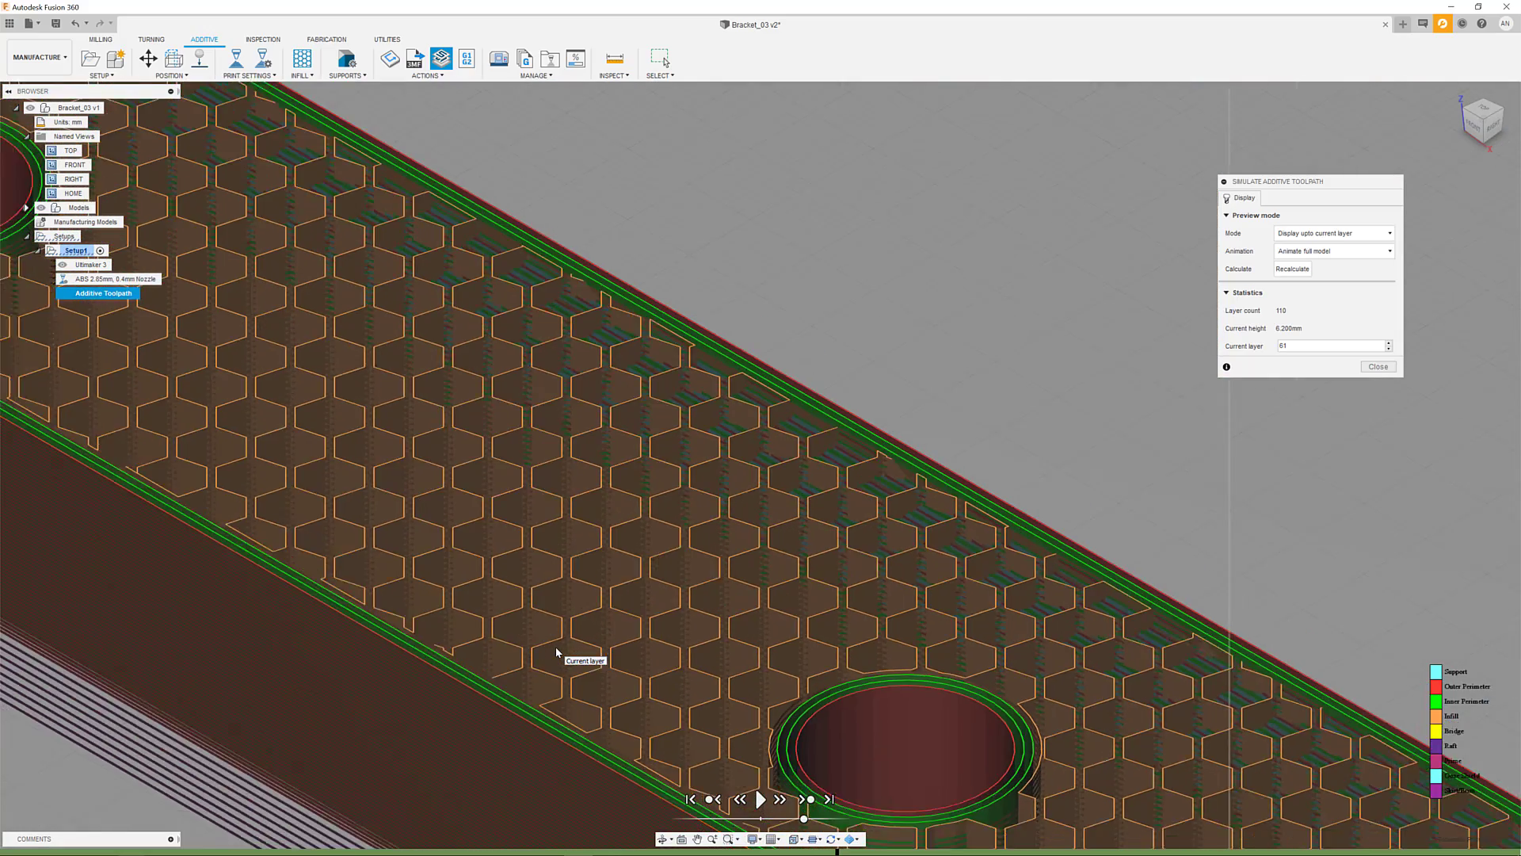
scroll(675, 617, "down", 3)
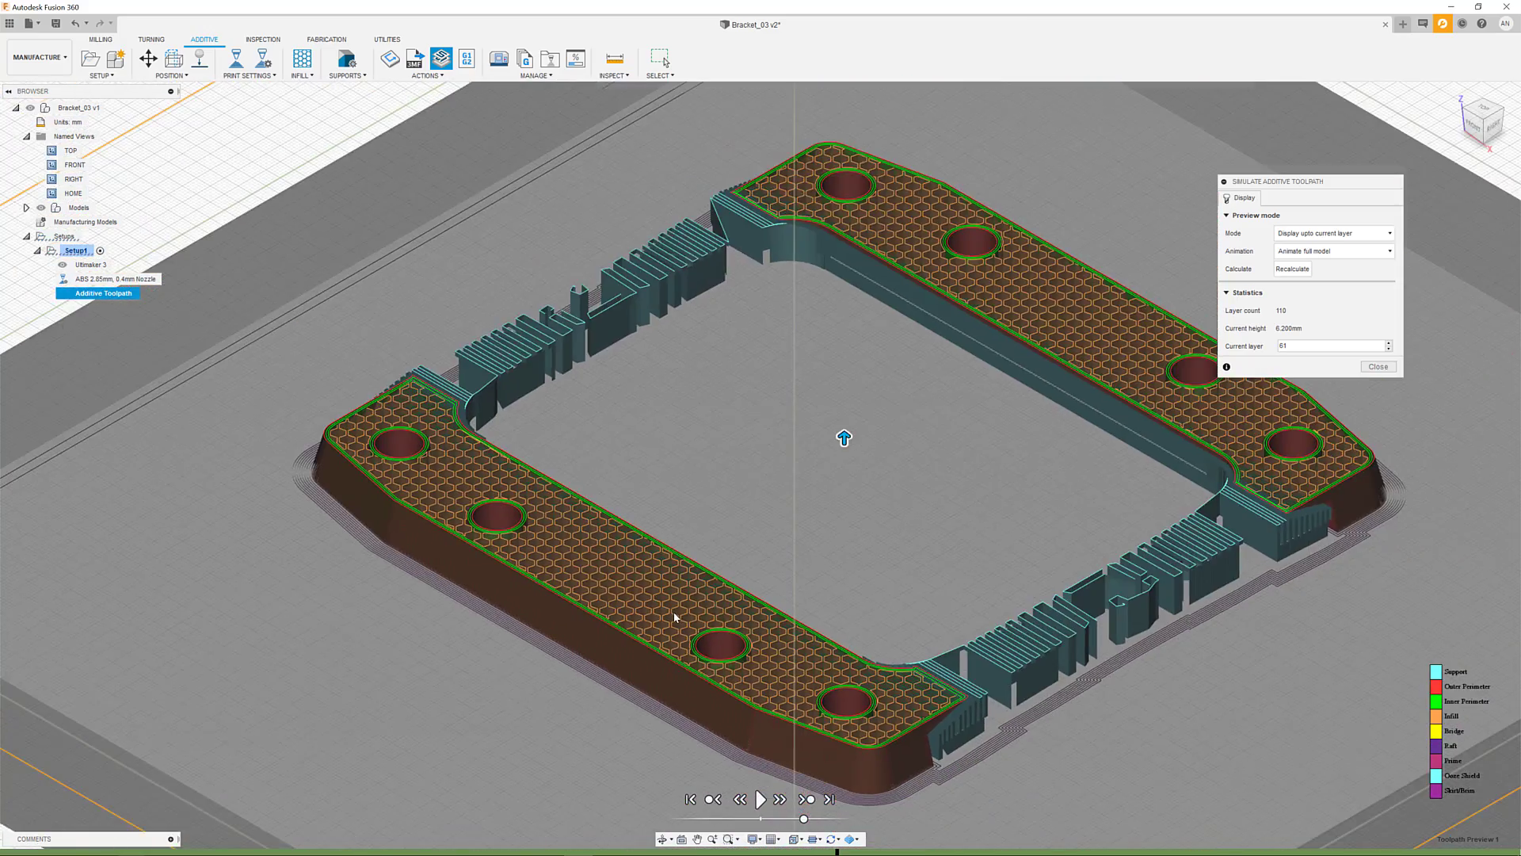
- Close the Simulate Additive Toolpath panel to get back to Setup1's solid bracket
left_click(467, 63)
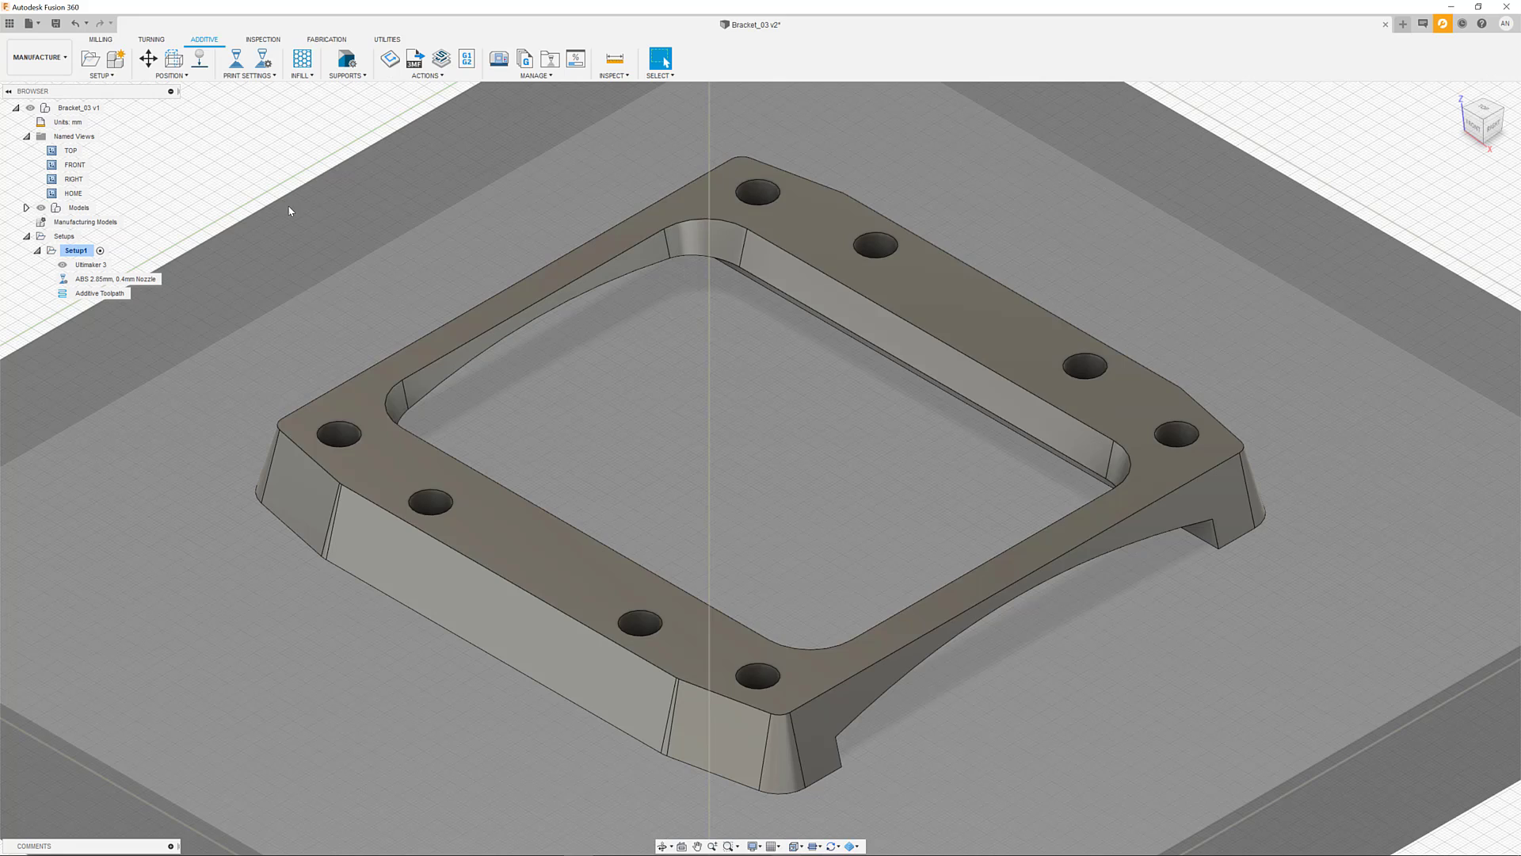
- Create Manufacturing Model 1 and select its Bracket_03 v2:1 body
left_click(117, 65)
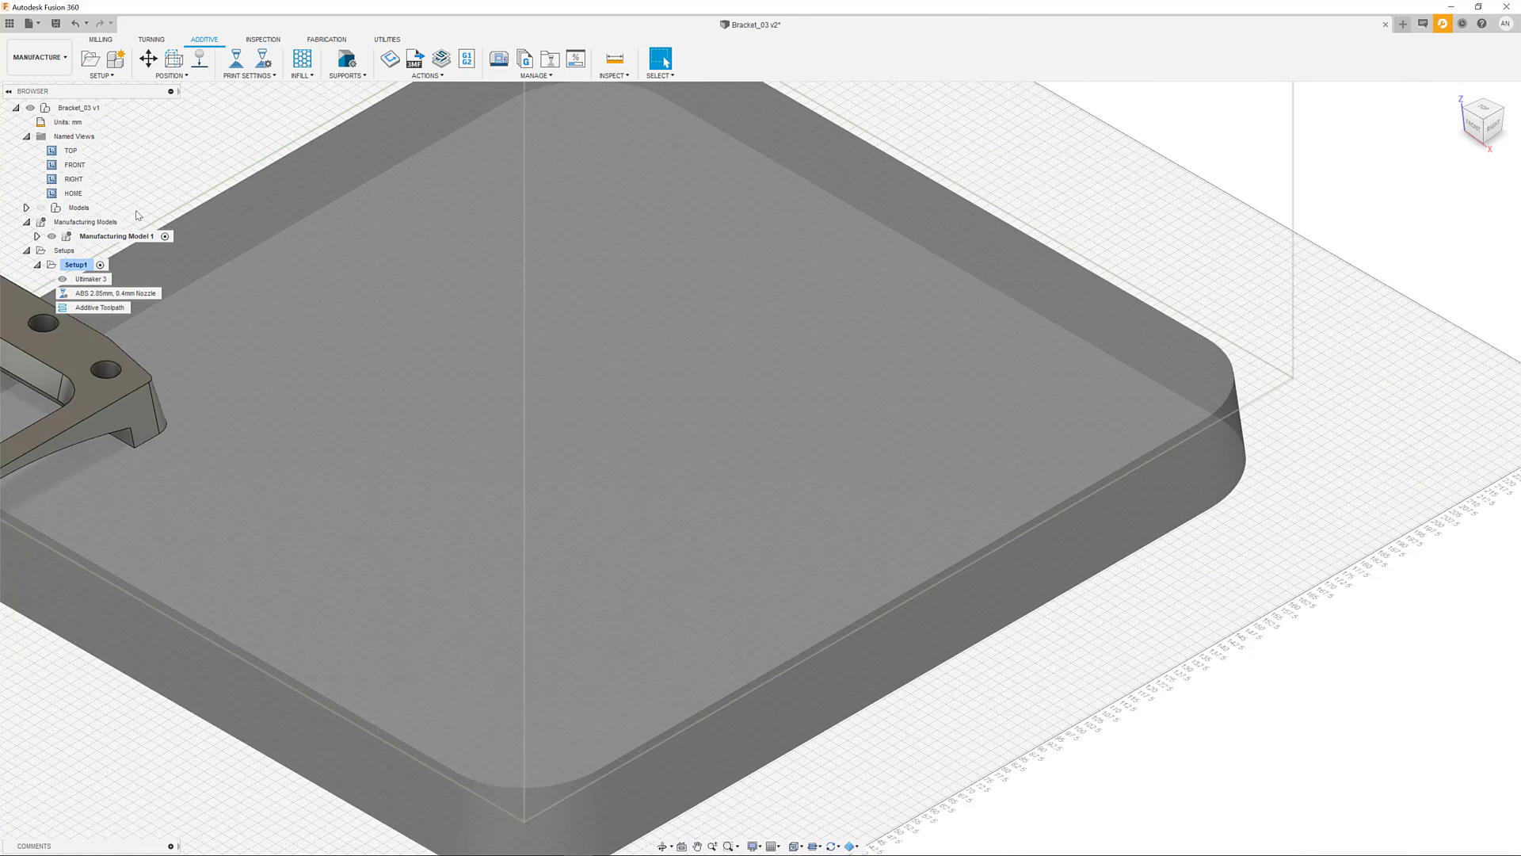
middle_click_drag(150, 220, 310, 232)
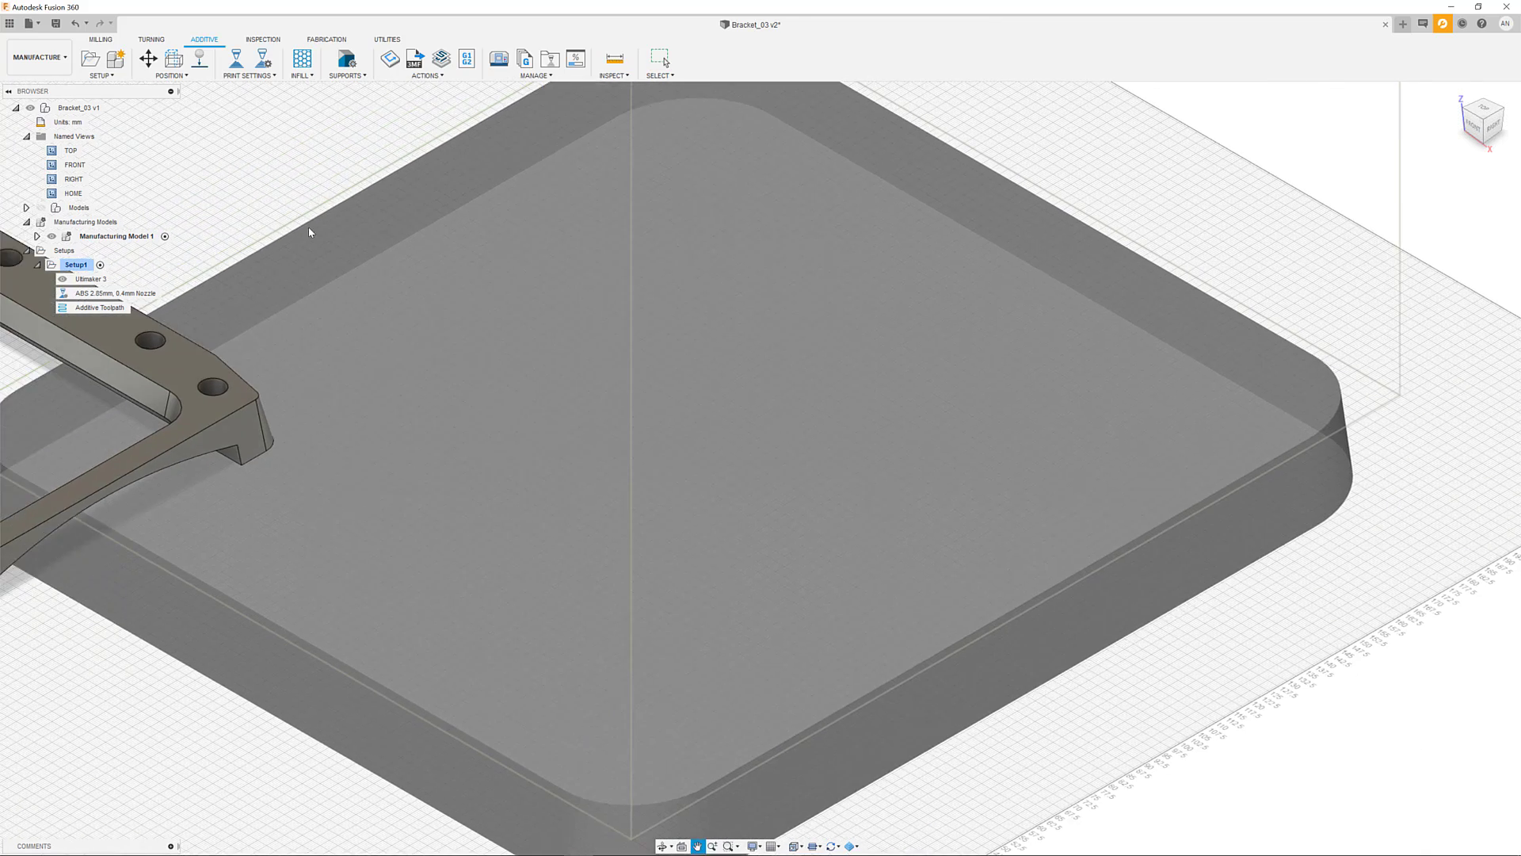
scroll(309, 231, "down", 5)
scroll(576, 389, "up", 3)
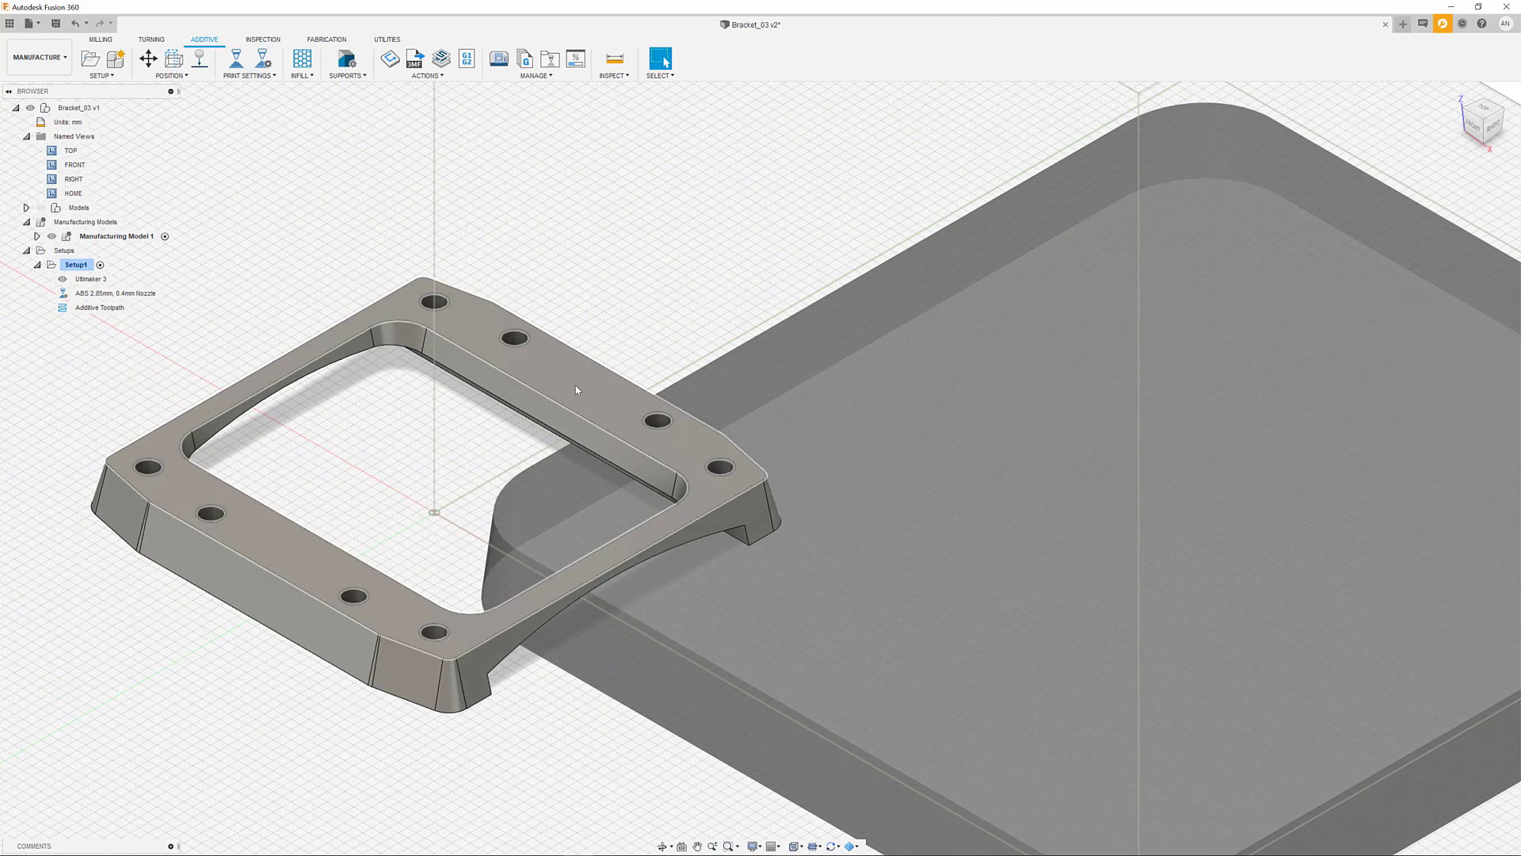
left_click(525, 360)
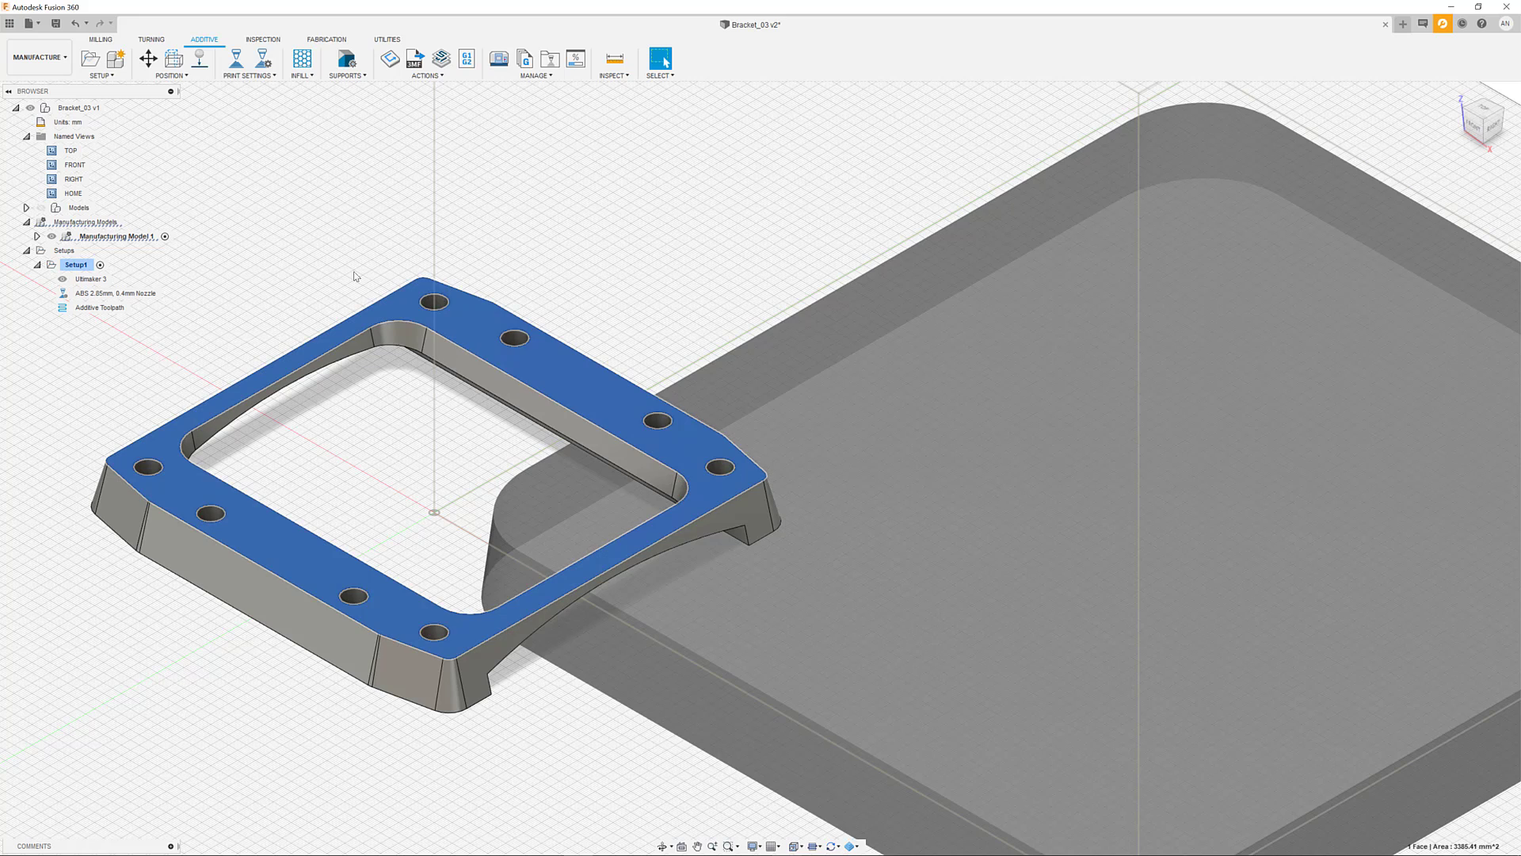
left_click(37, 236)
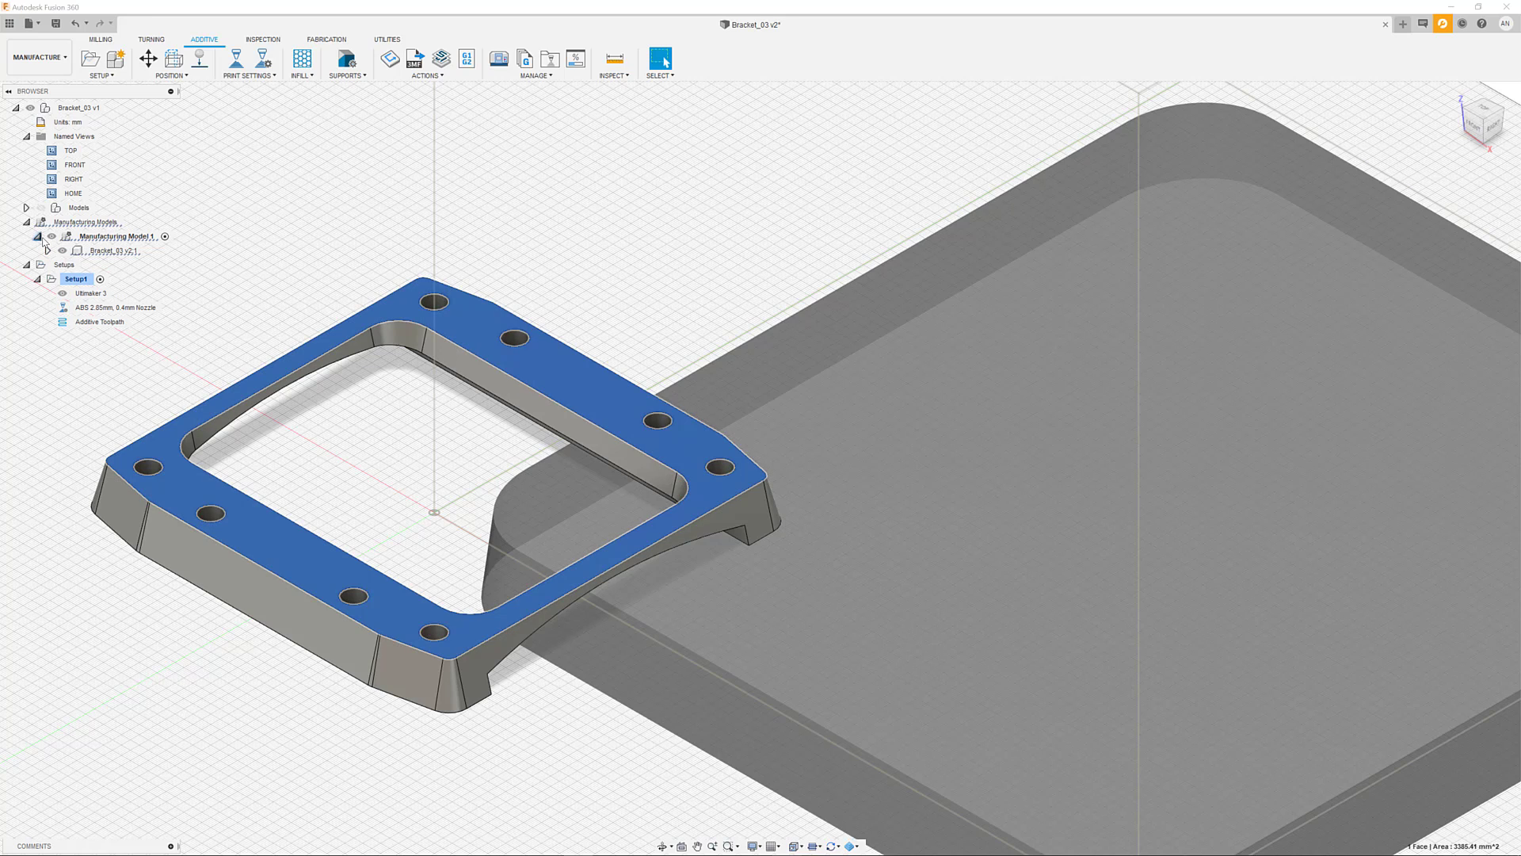
left_click(113, 250)
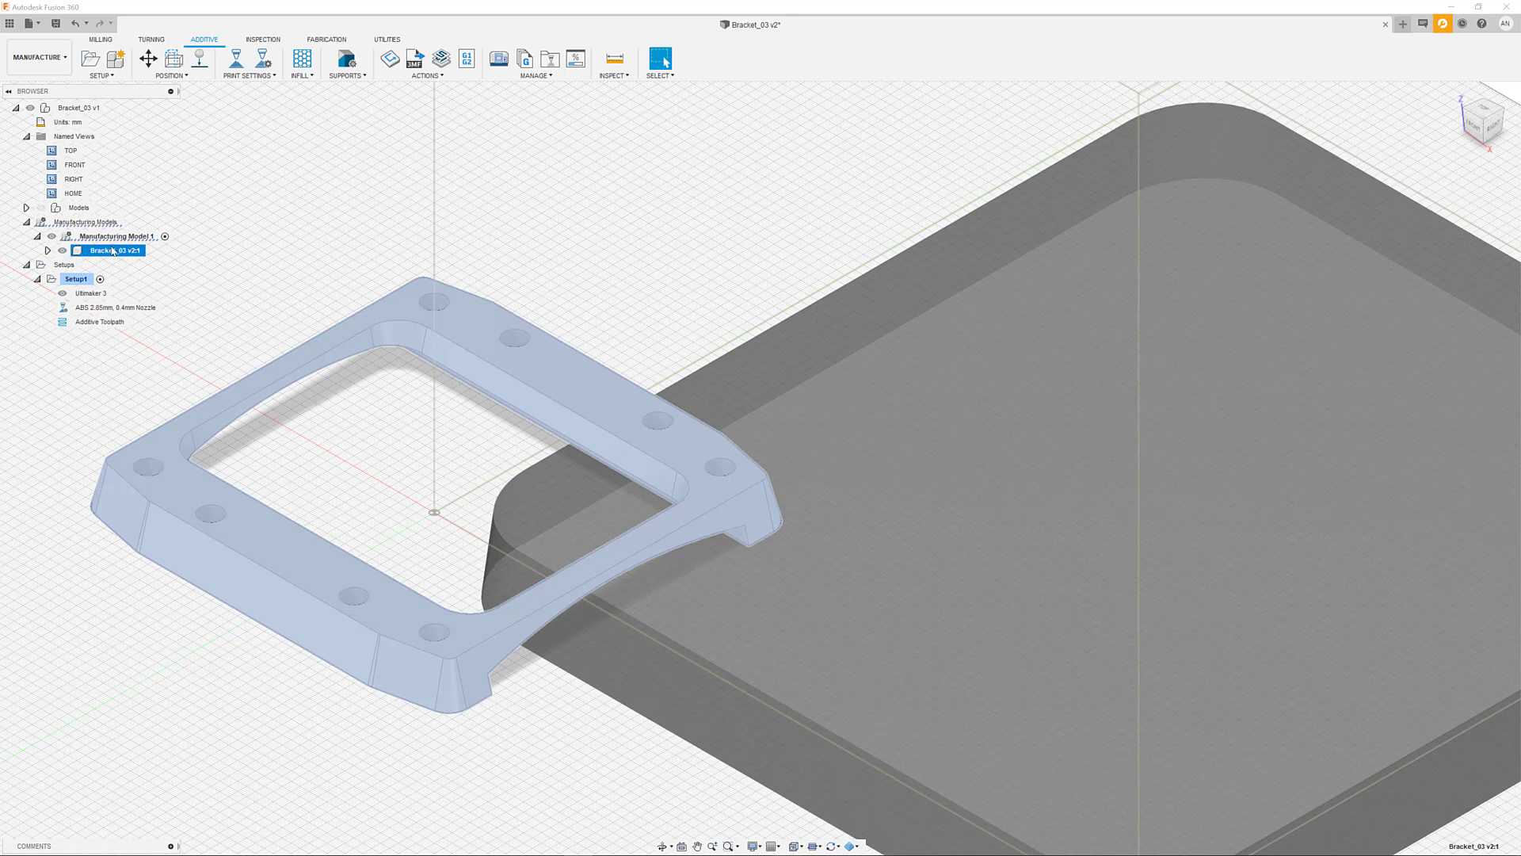
- Start a New Setup from the Setups group in the browser
left_click(689, 229)
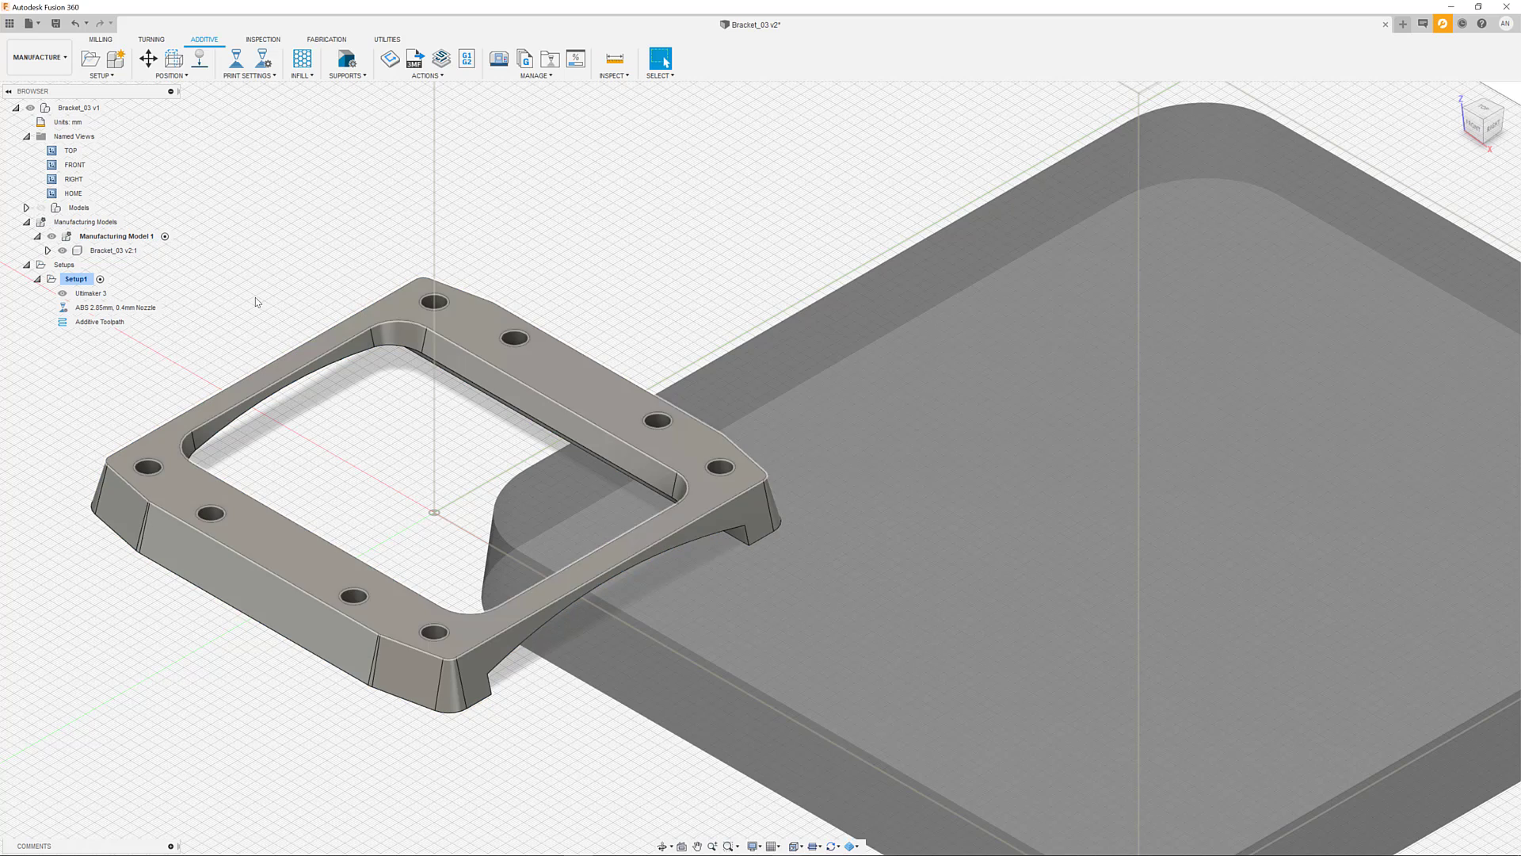
left_click(63, 265)
right_click(62, 266)
left_click(89, 276)
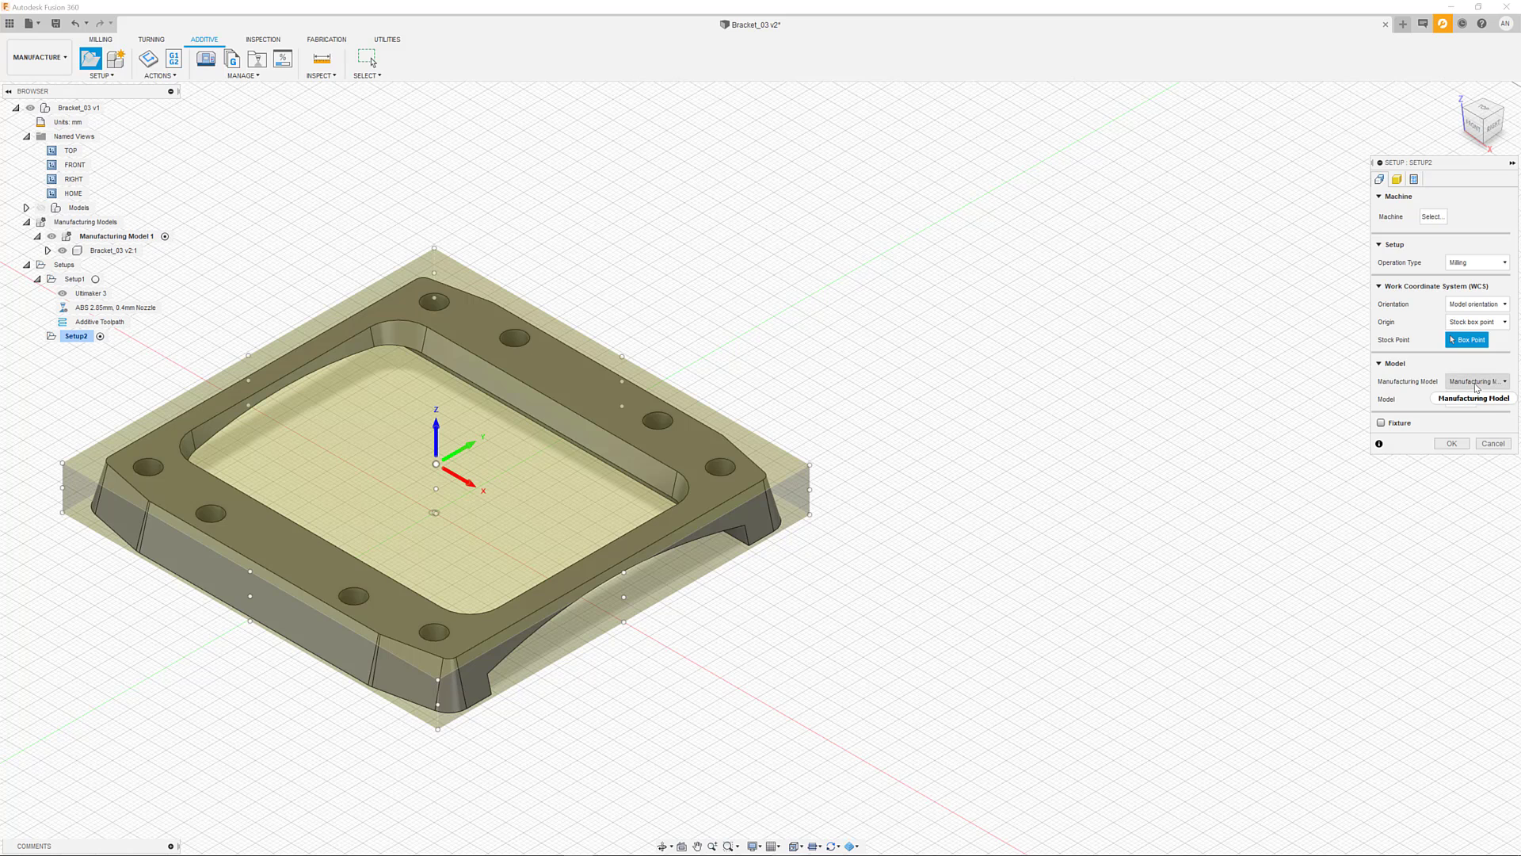
- Choose the Ultimaker 3 from the Machine Library as Setup2's machine
left_click(1434, 217)
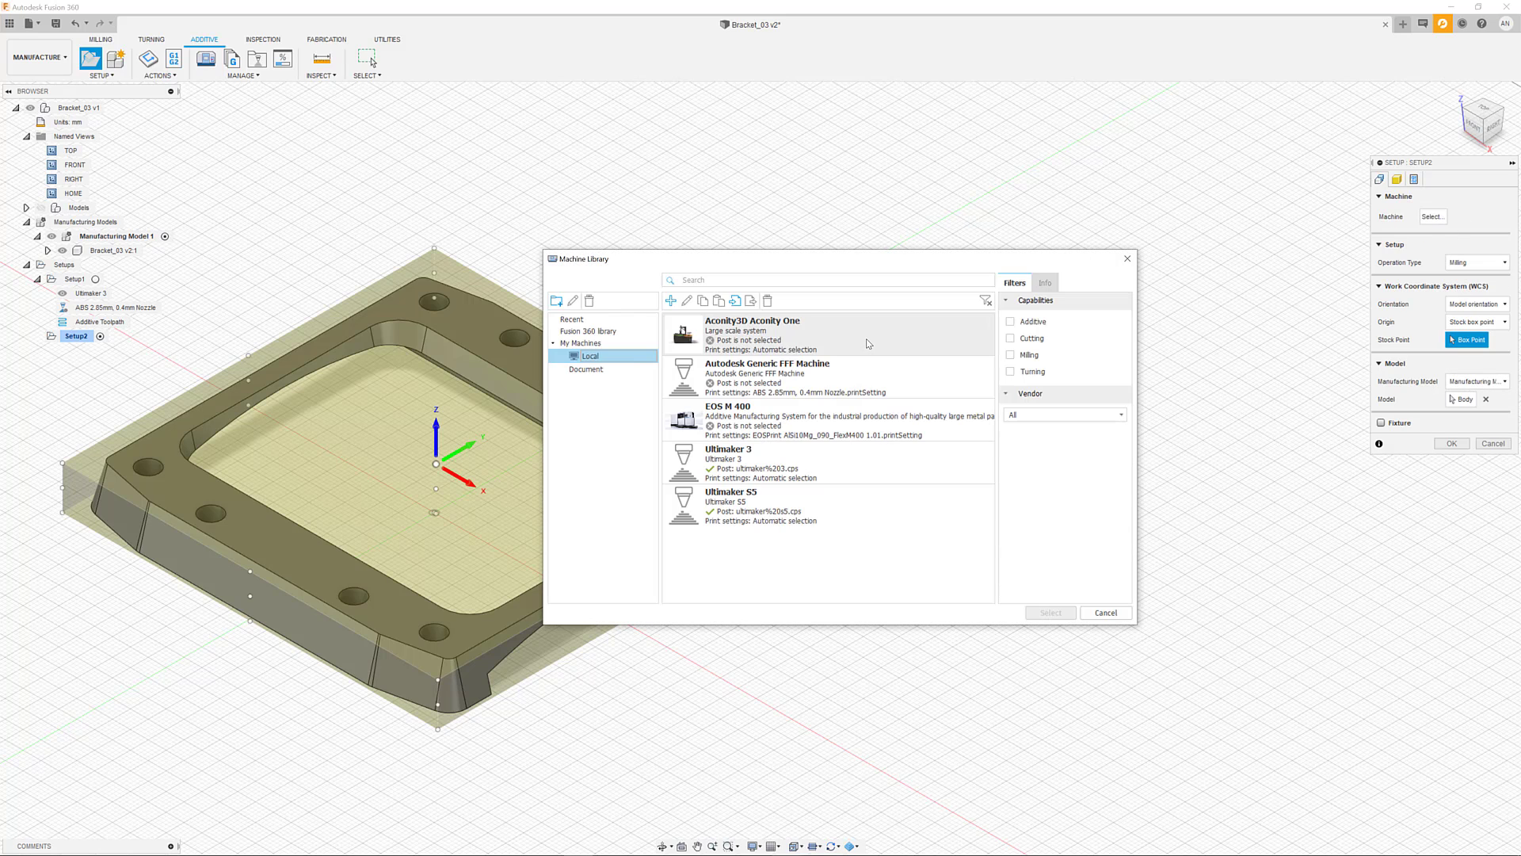
left_click(776, 470)
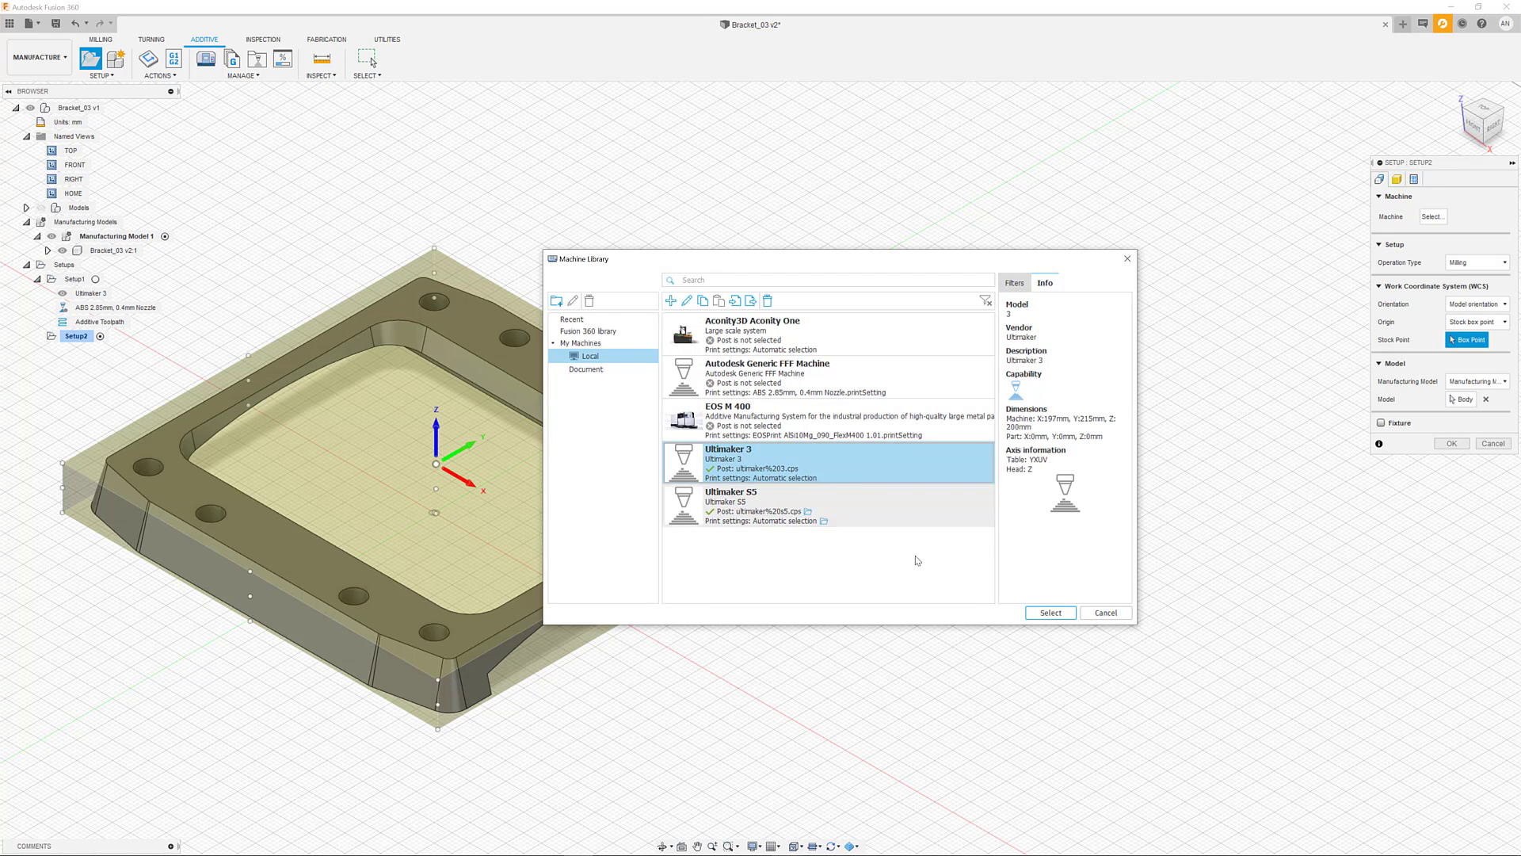
left_click(1050, 613)
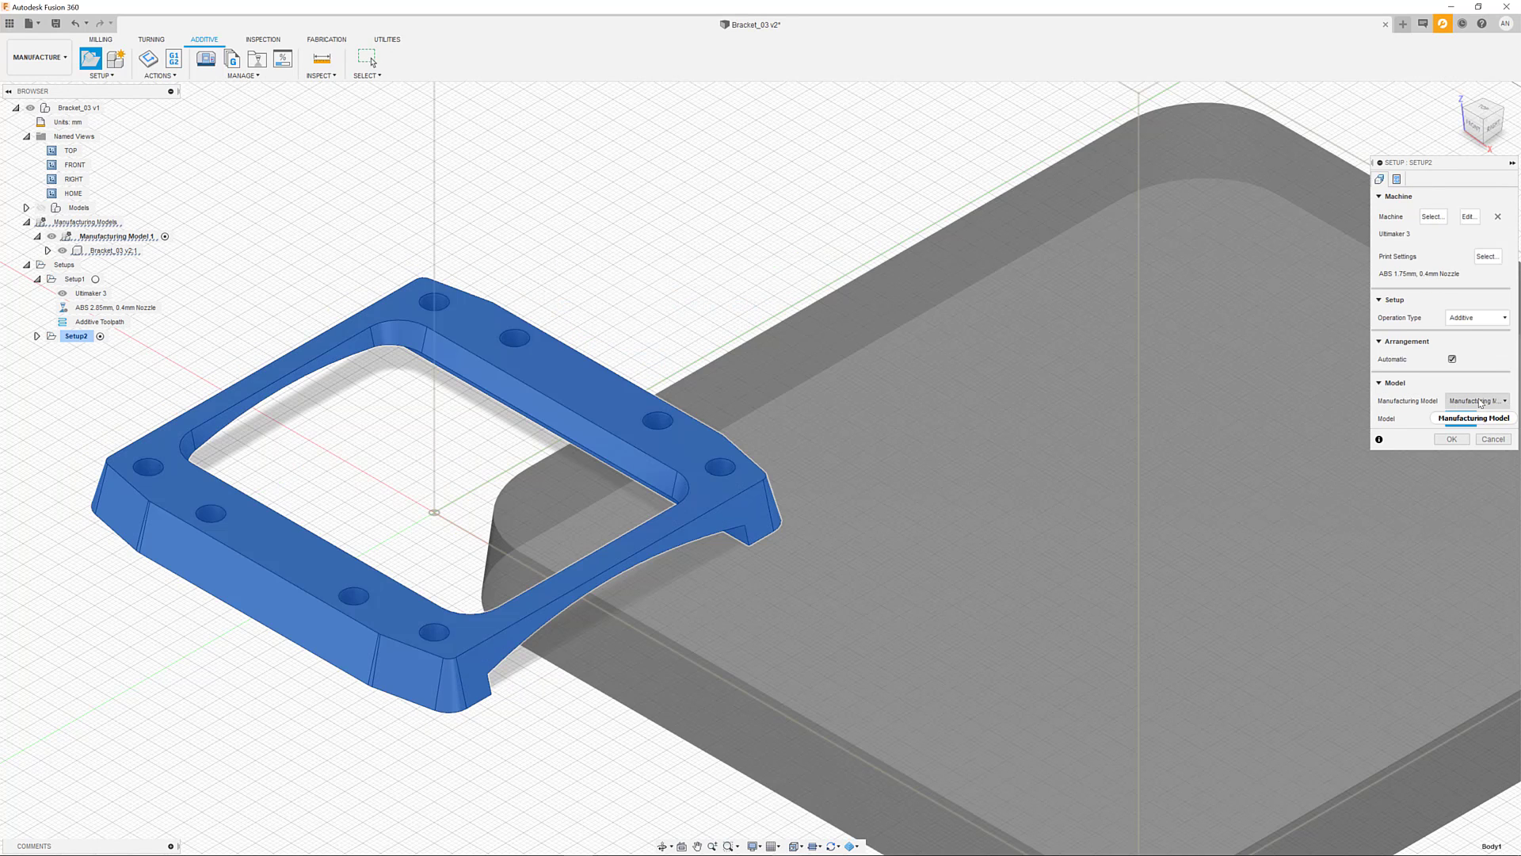
- Use Manufacturing Model 1 with the bracket body as the model and confirm Setup2
left_click(1469, 401)
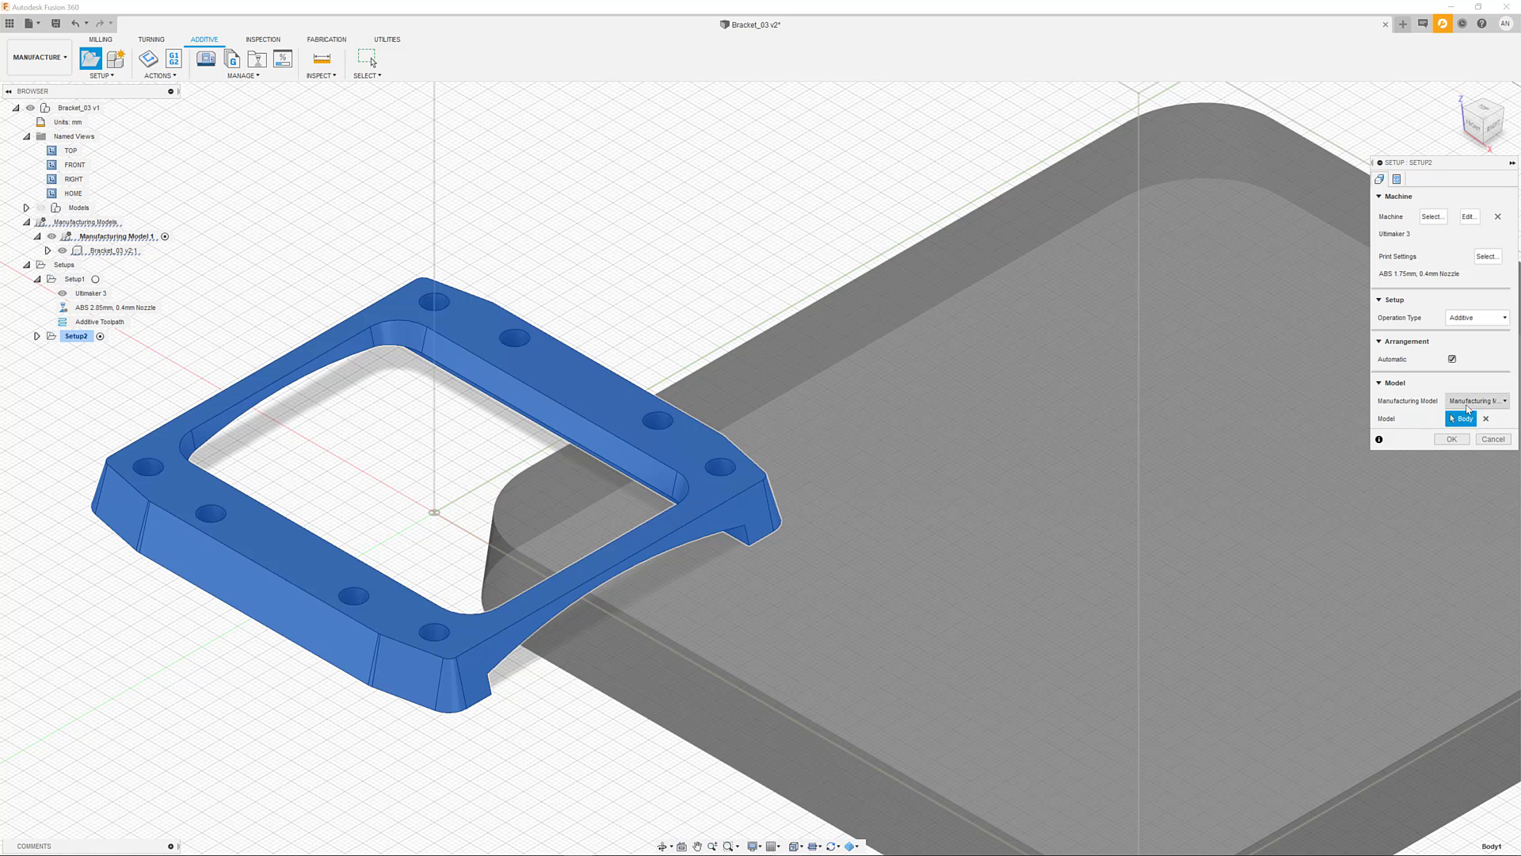
left_click(1445, 431)
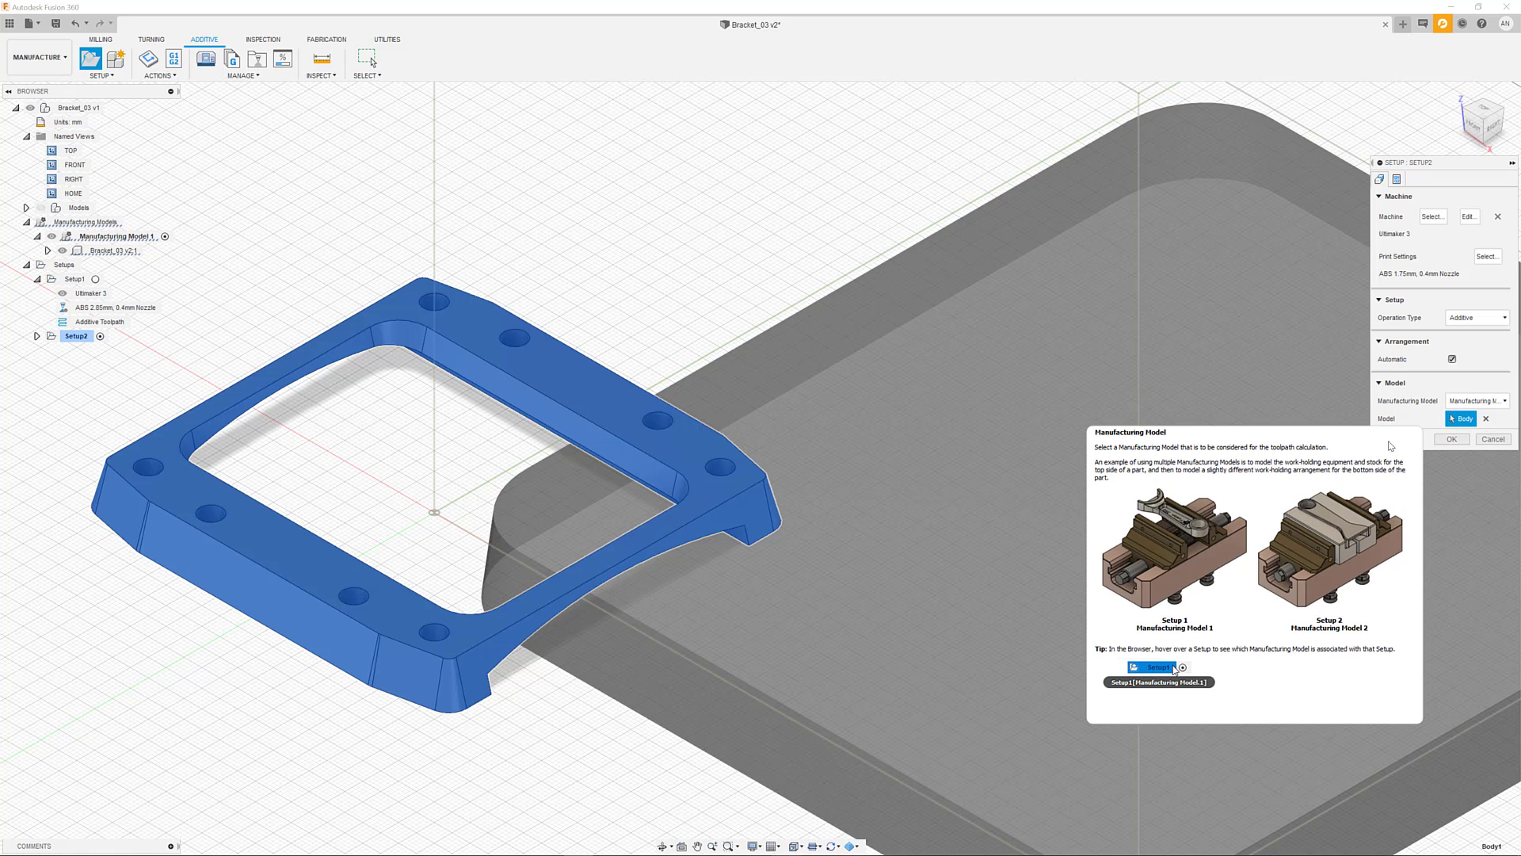
left_click(675, 454)
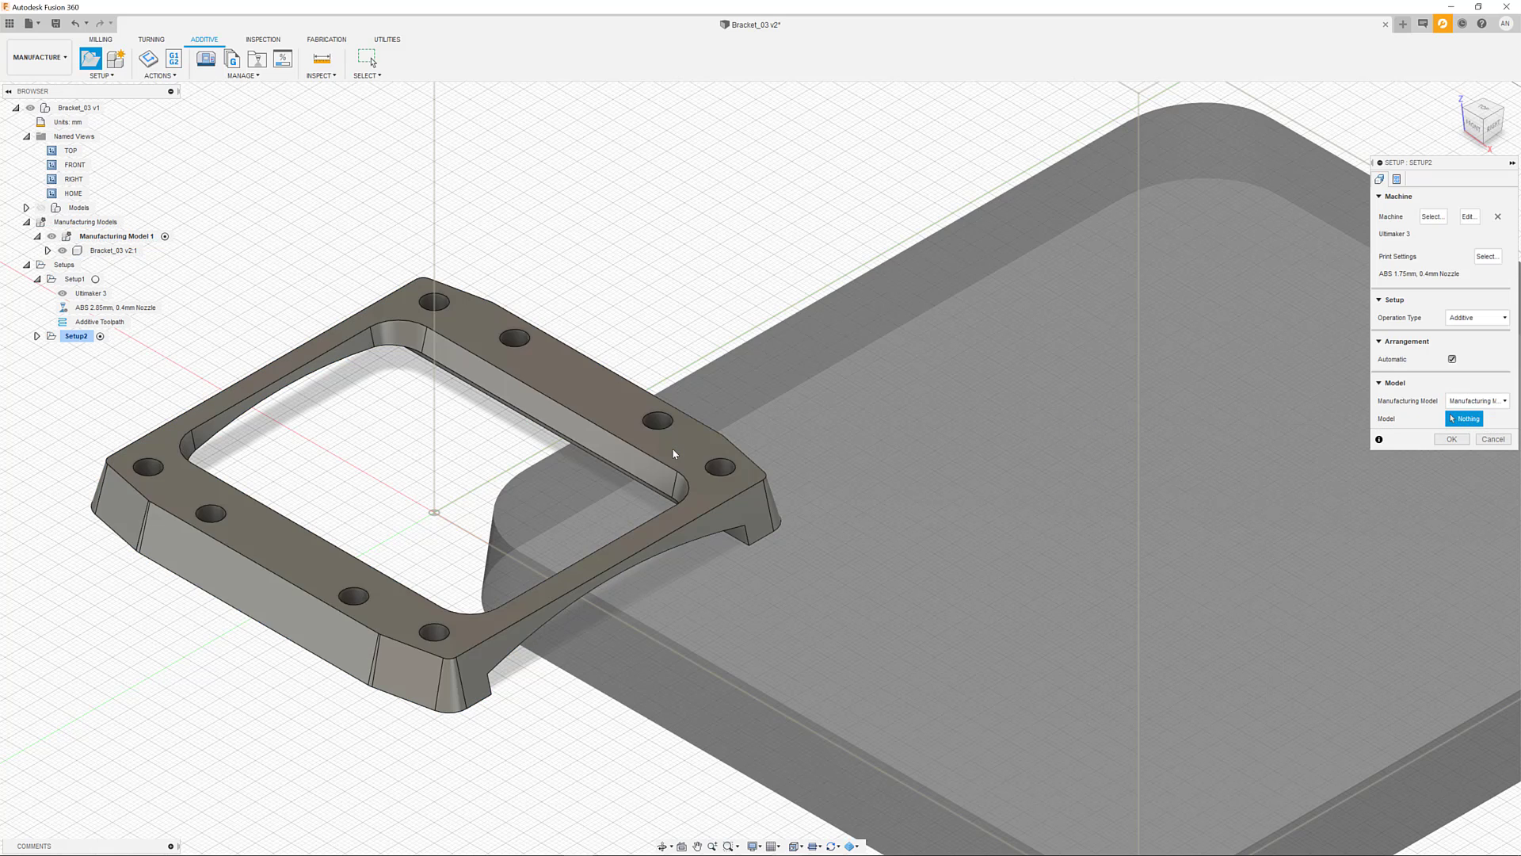
left_click(682, 444)
key("Return")
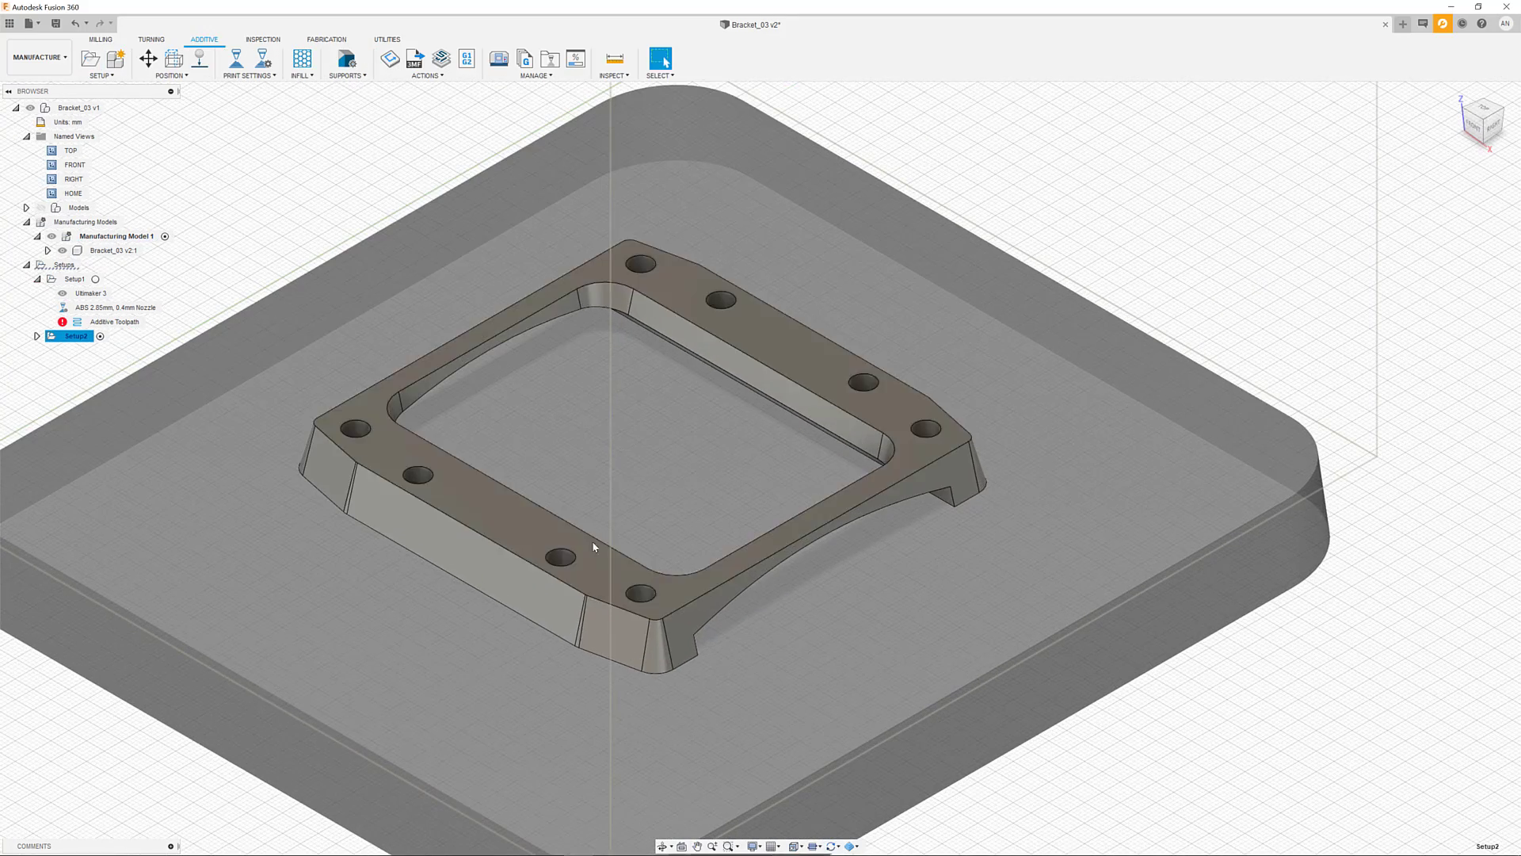
left_click(37, 336)
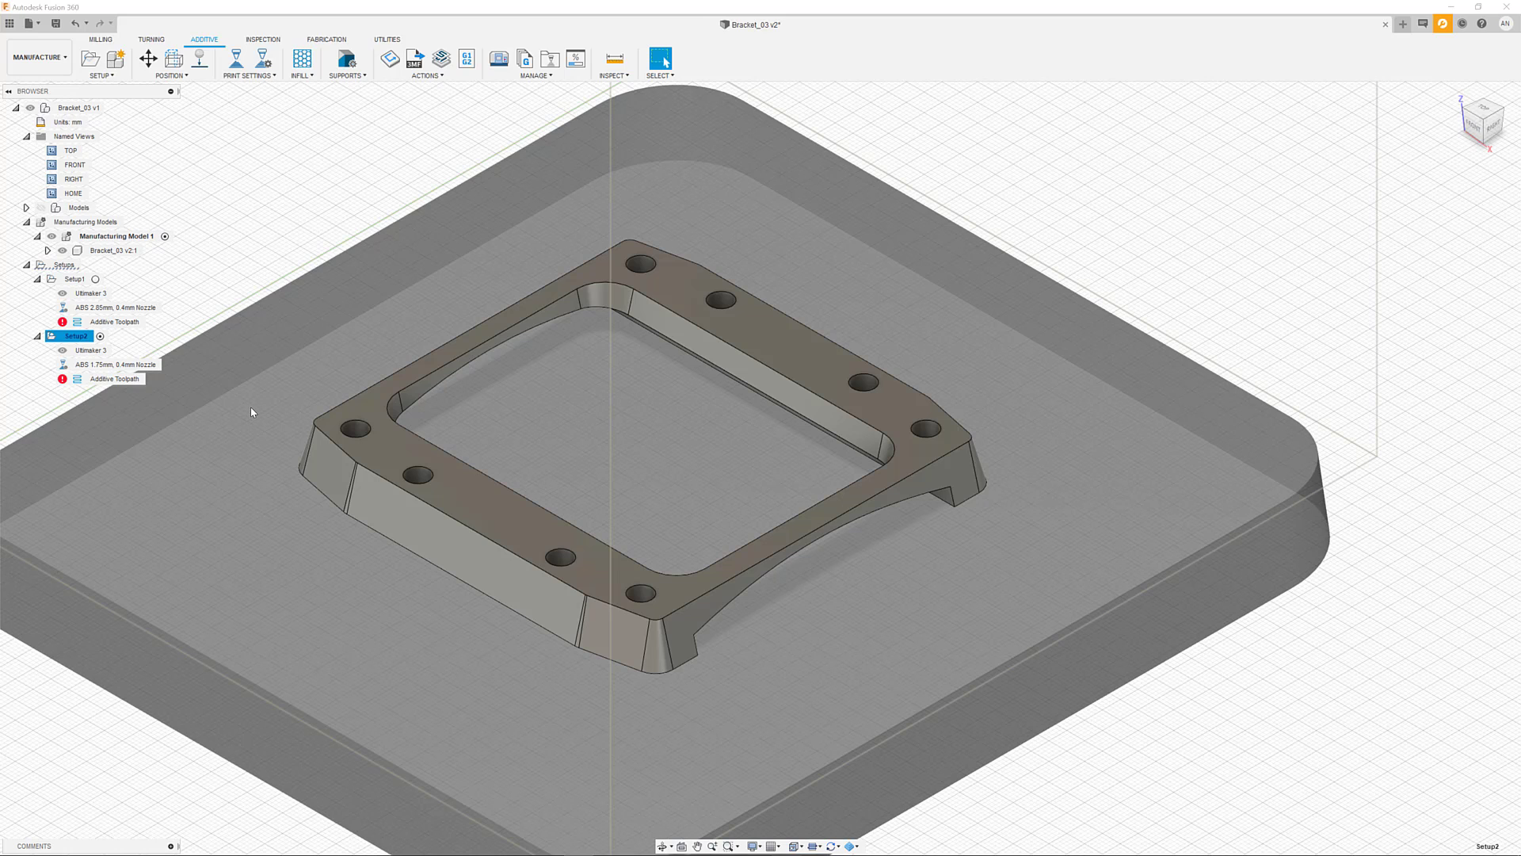
- Edit Manufacturing Model 1 and Move/Copy the bracket body -90° about the Y axis
left_click(116, 237)
right_click(116, 237)
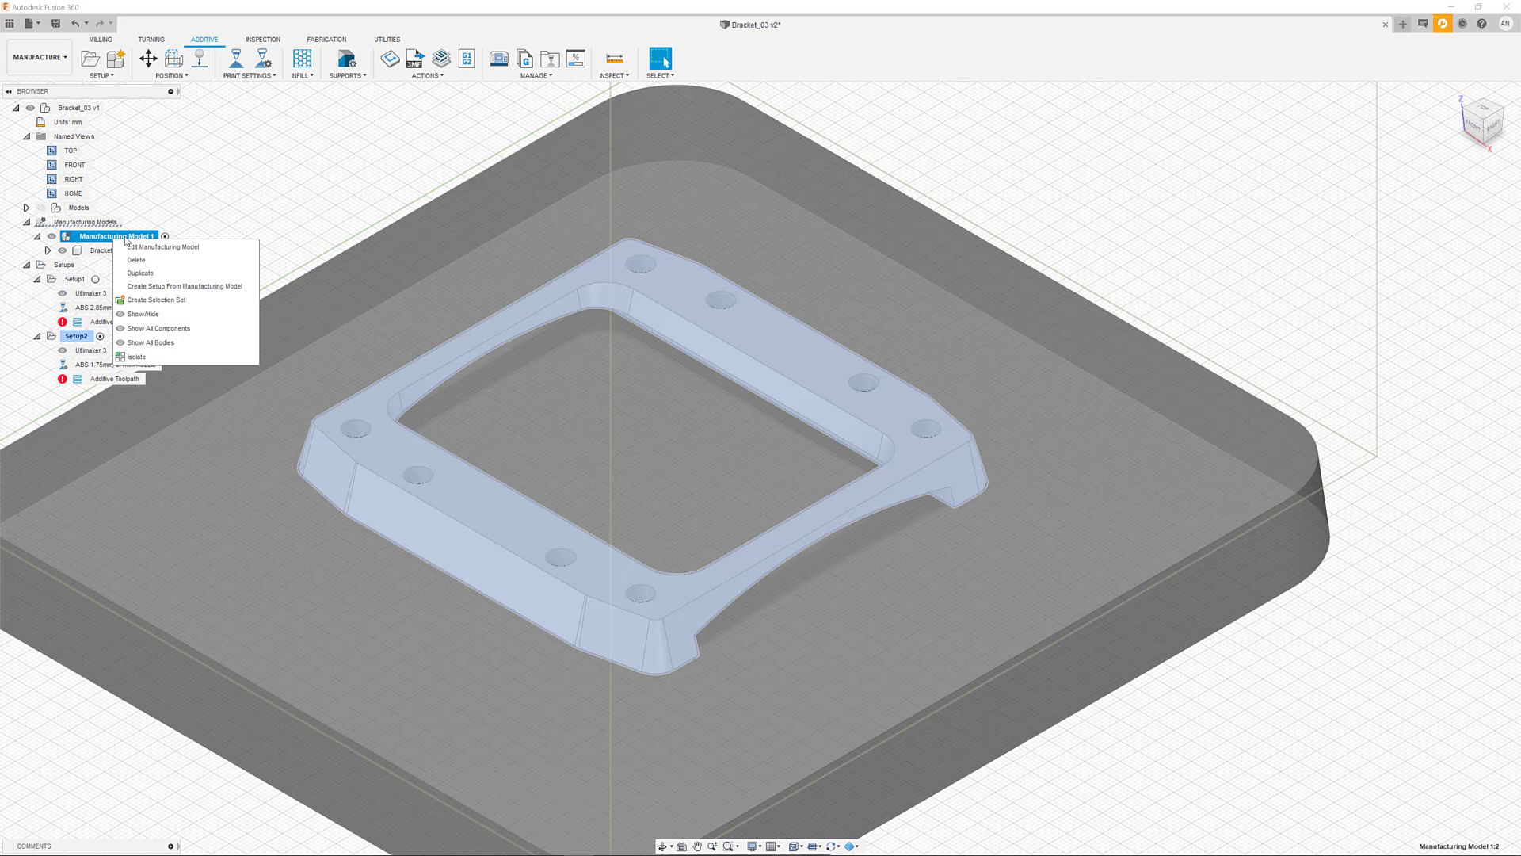
left_click(150, 248)
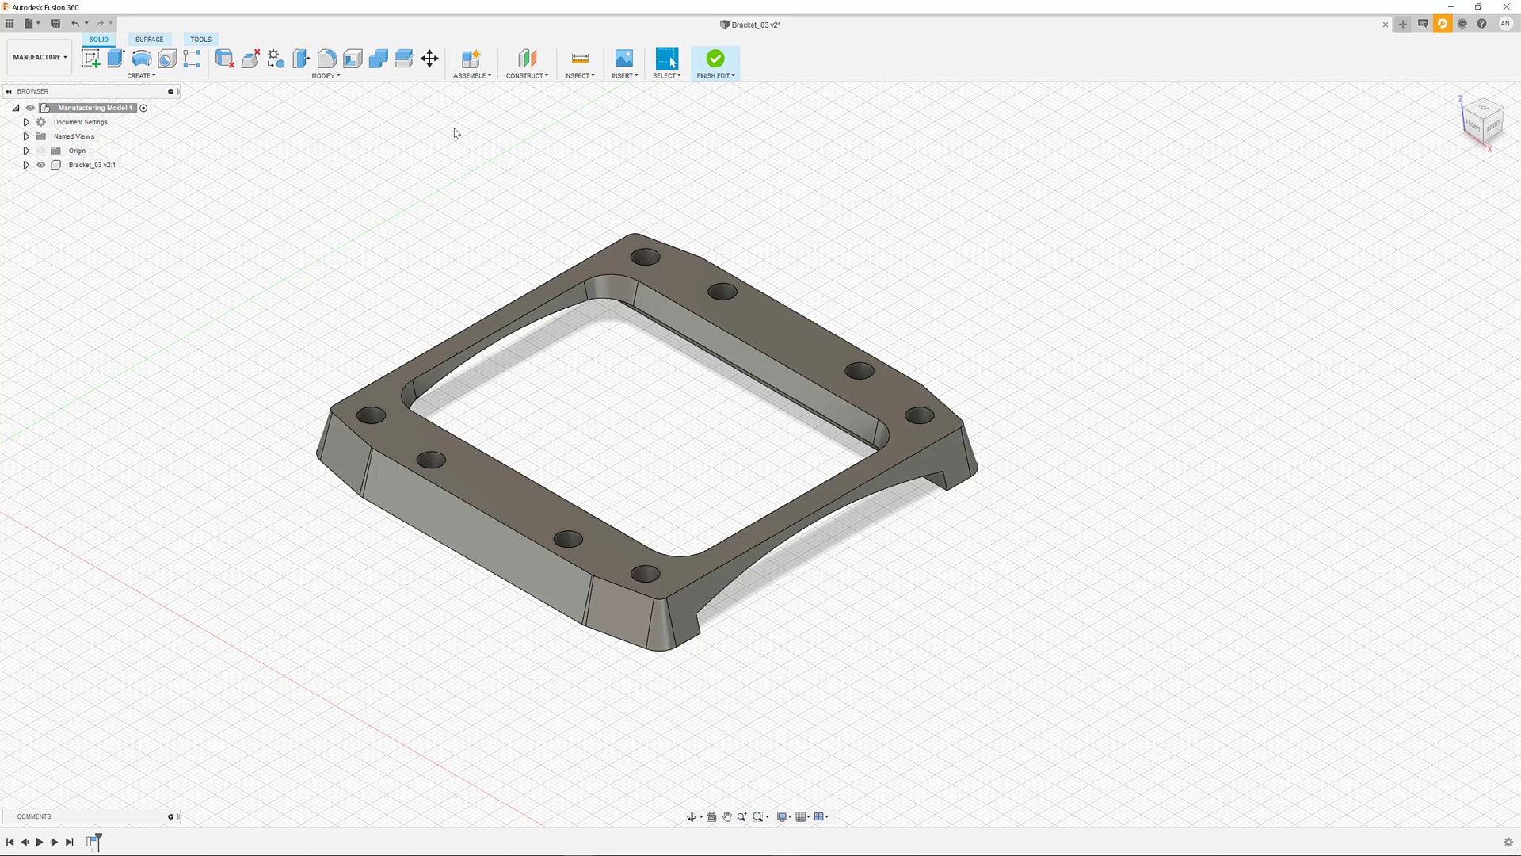
left_click(430, 62)
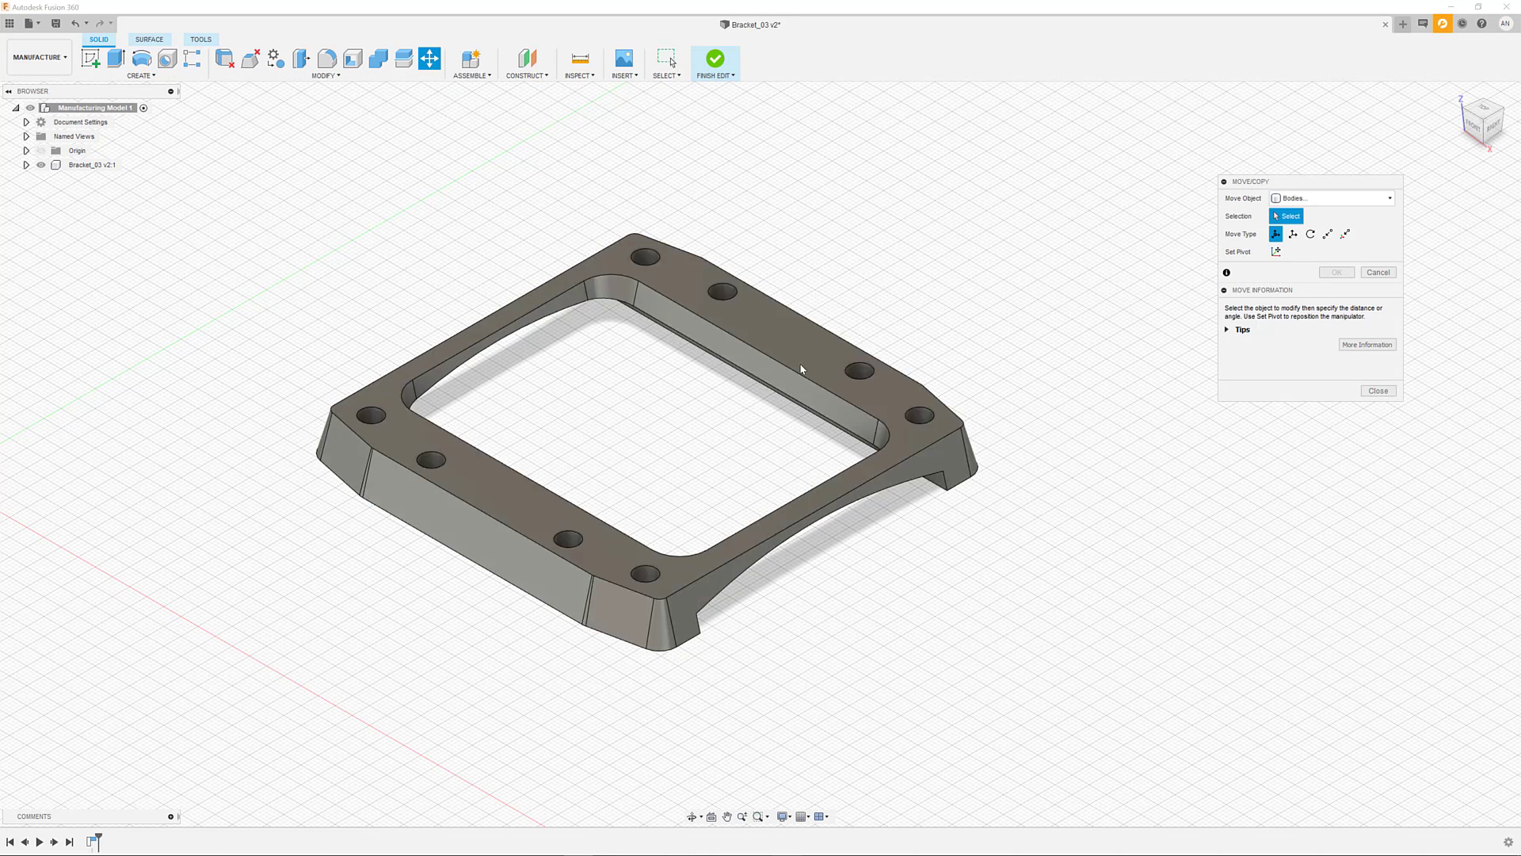
left_click(751, 352)
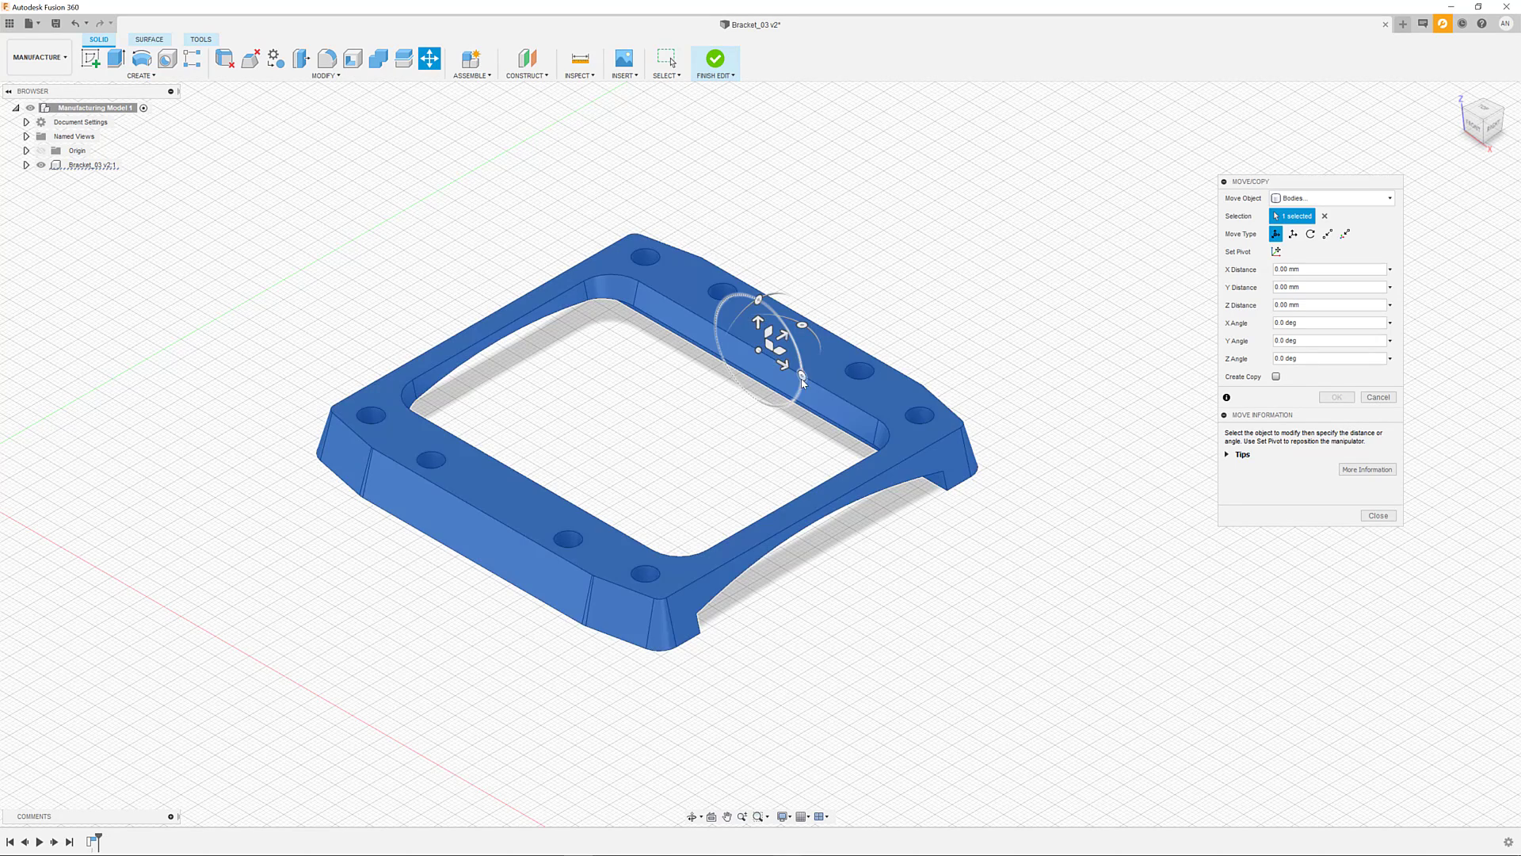
left_click_drag(802, 374, 761, 295)
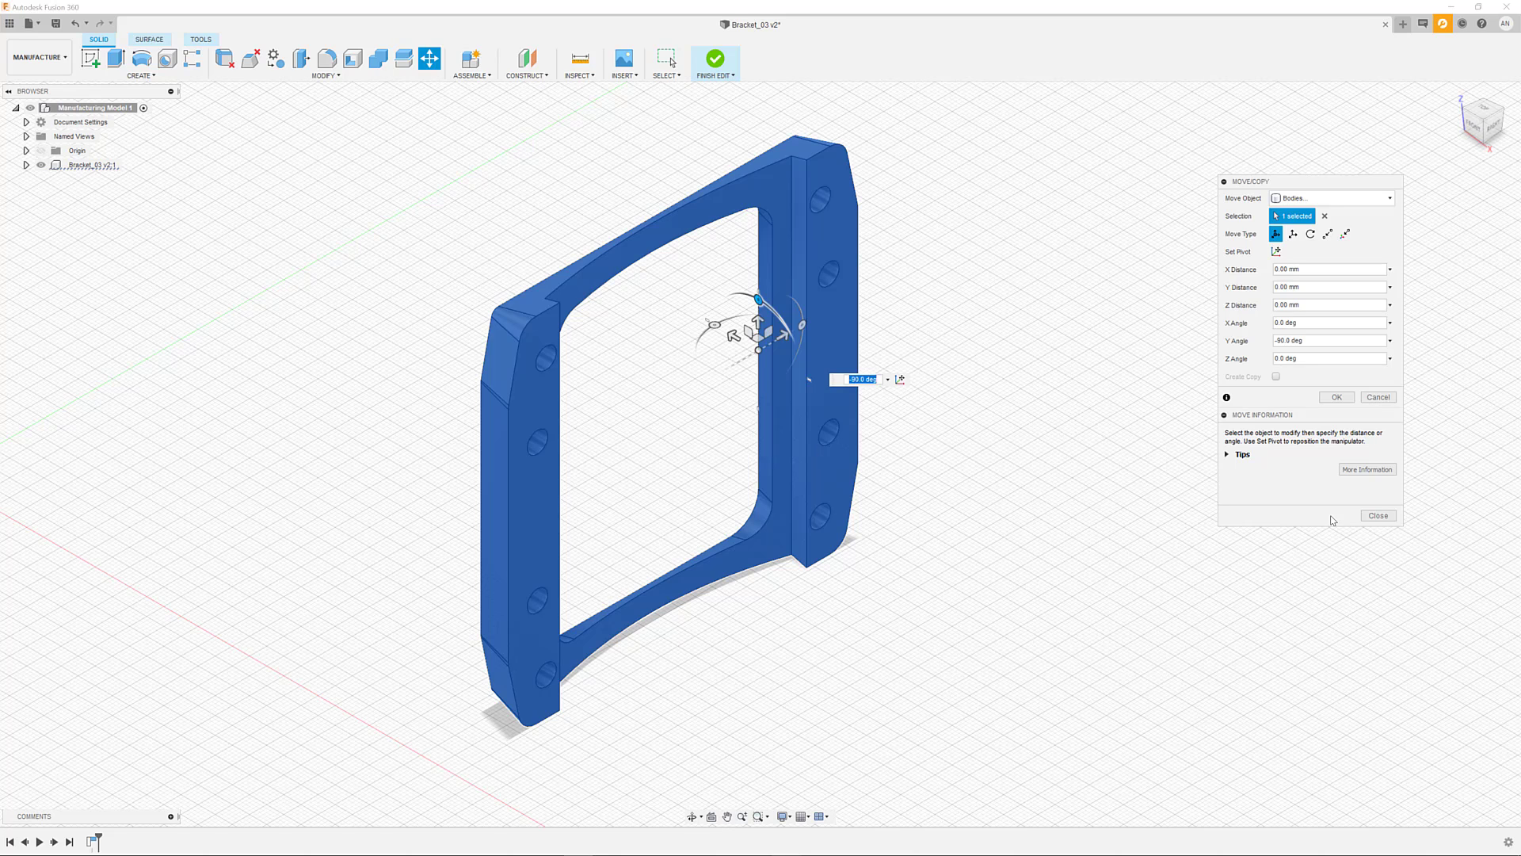
left_click(1337, 397)
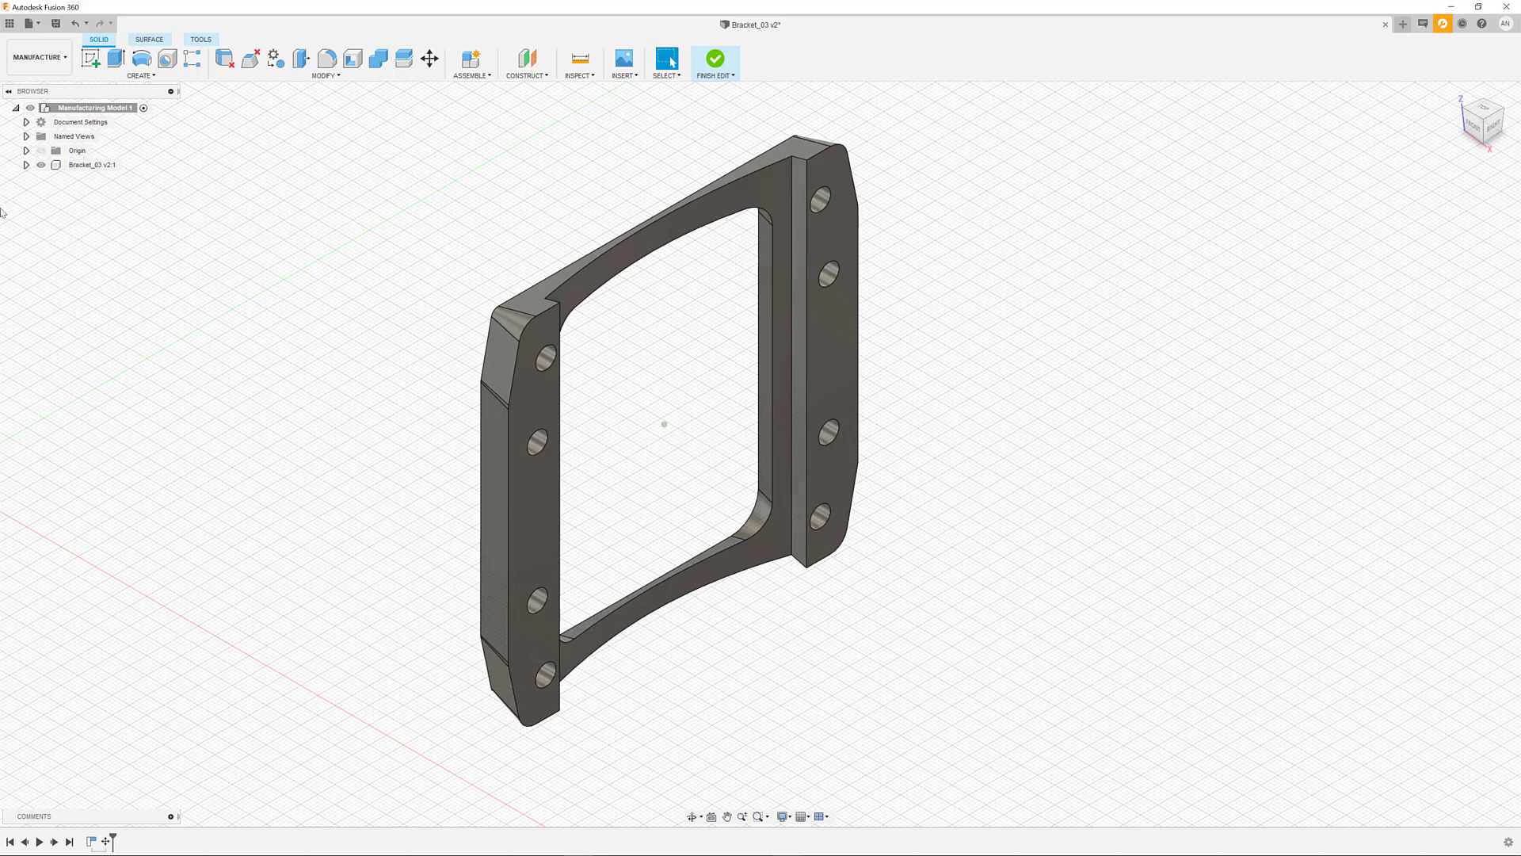
- Switch to the FRONT then RIGHT named views and start a new sketch
left_click(26, 137)
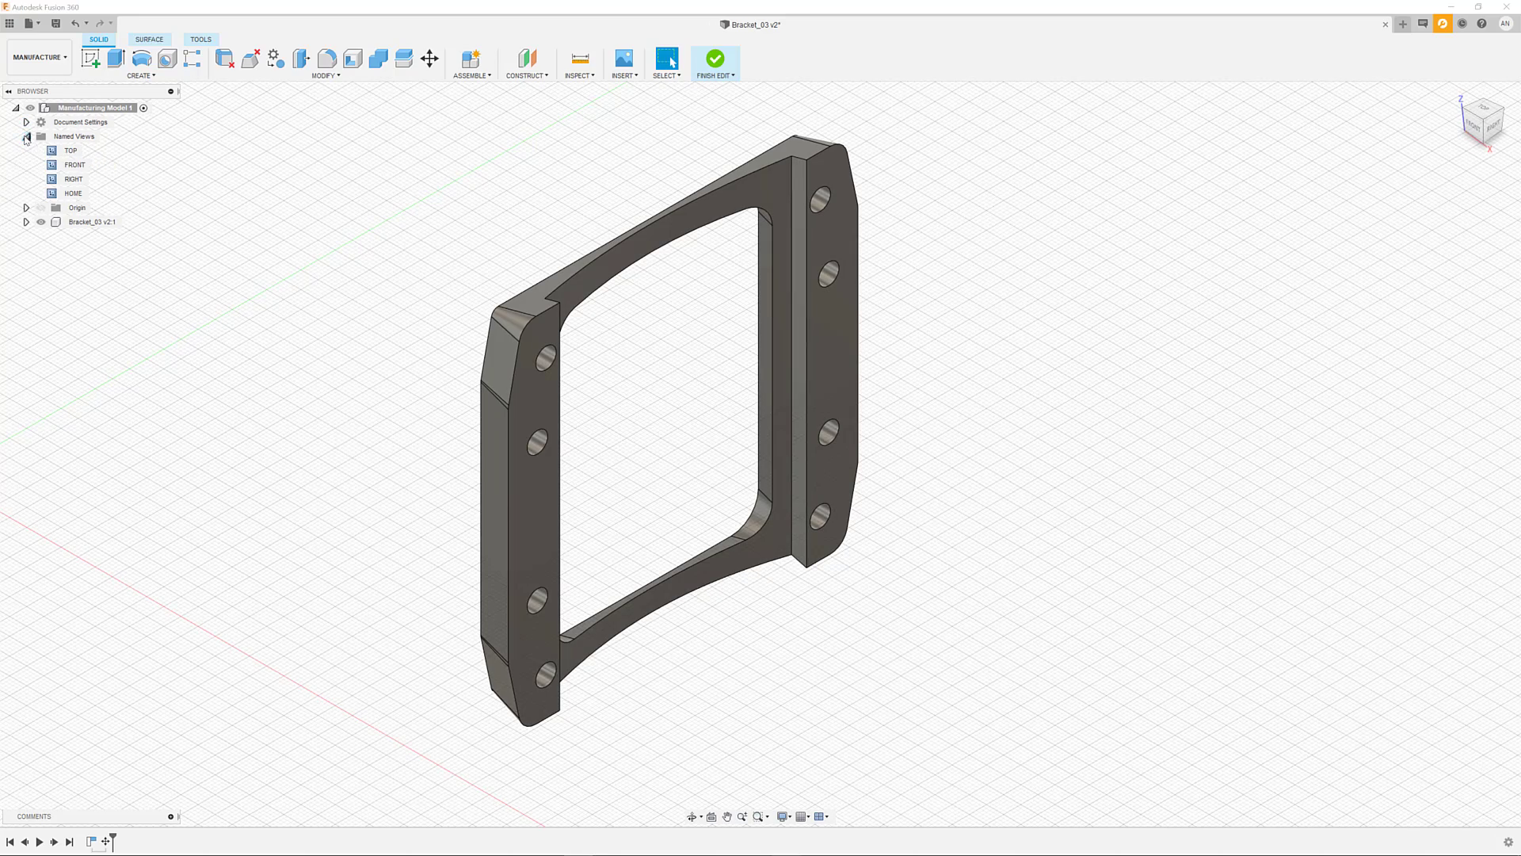
double_click(62, 164)
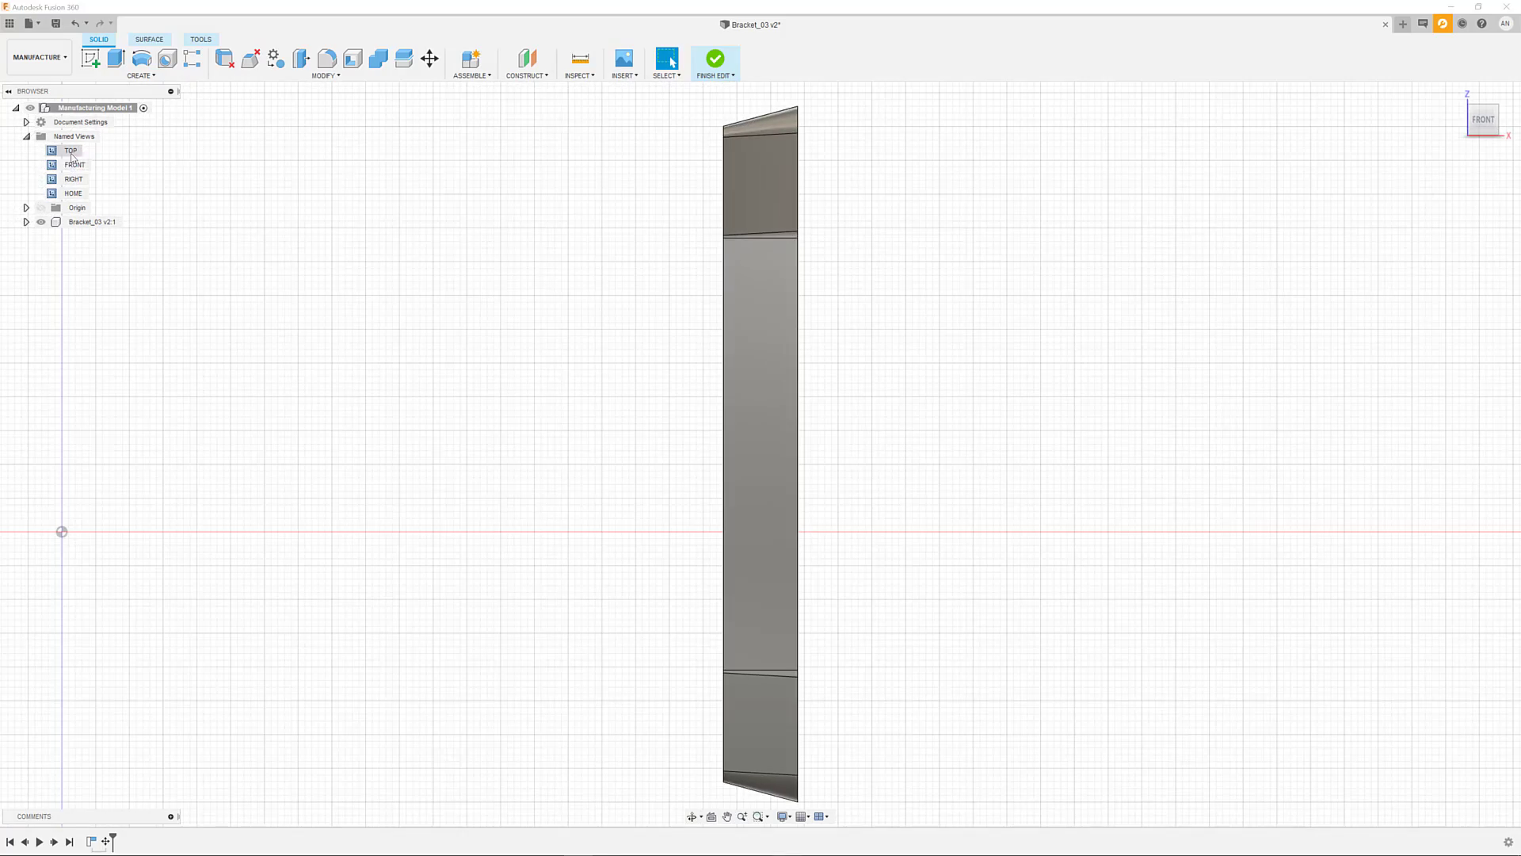
double_click(79, 179)
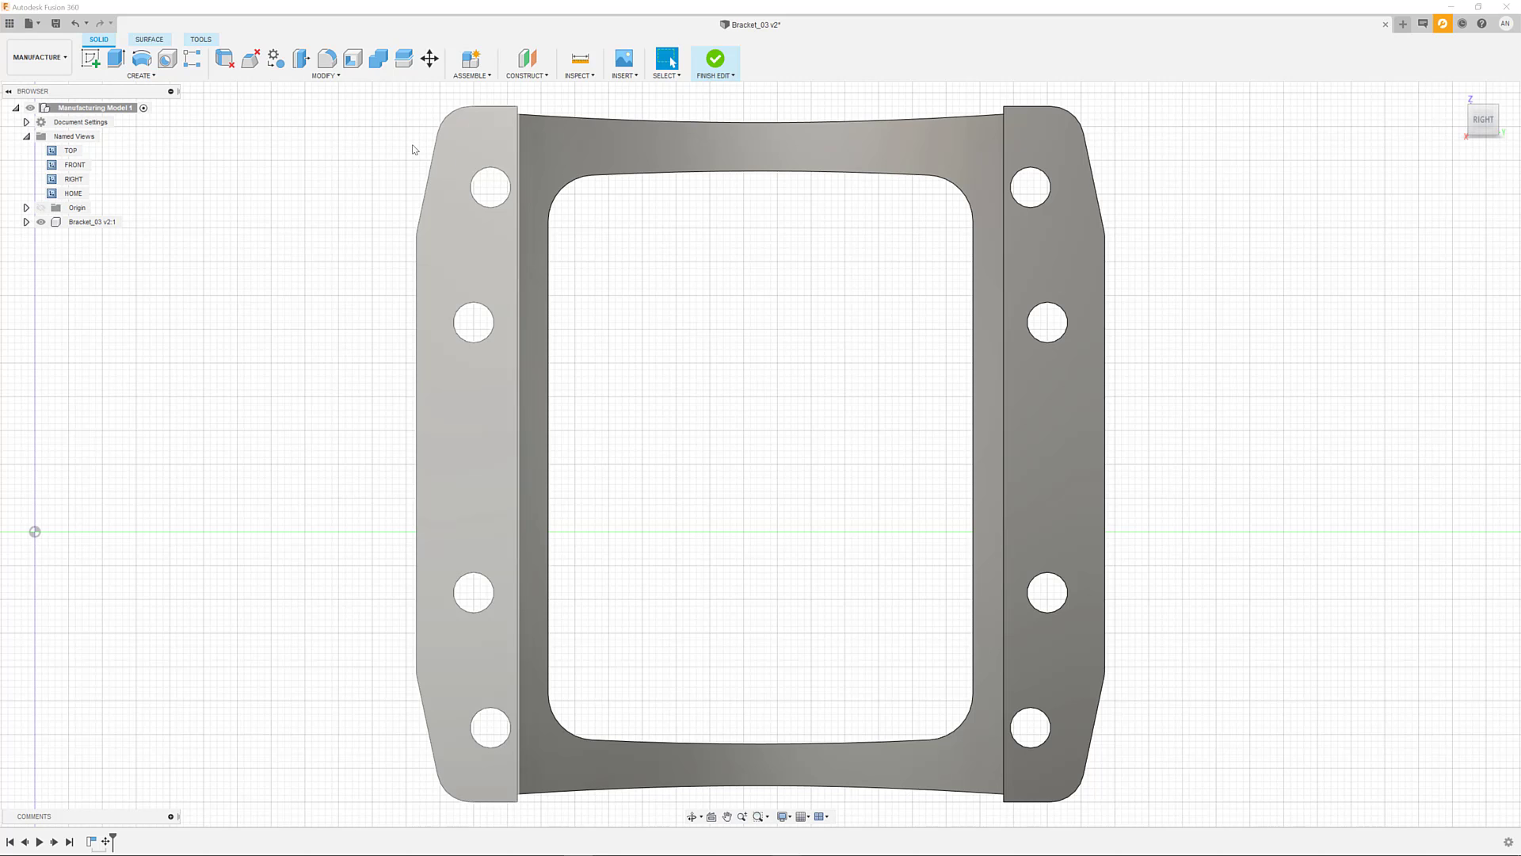
left_click(90, 58)
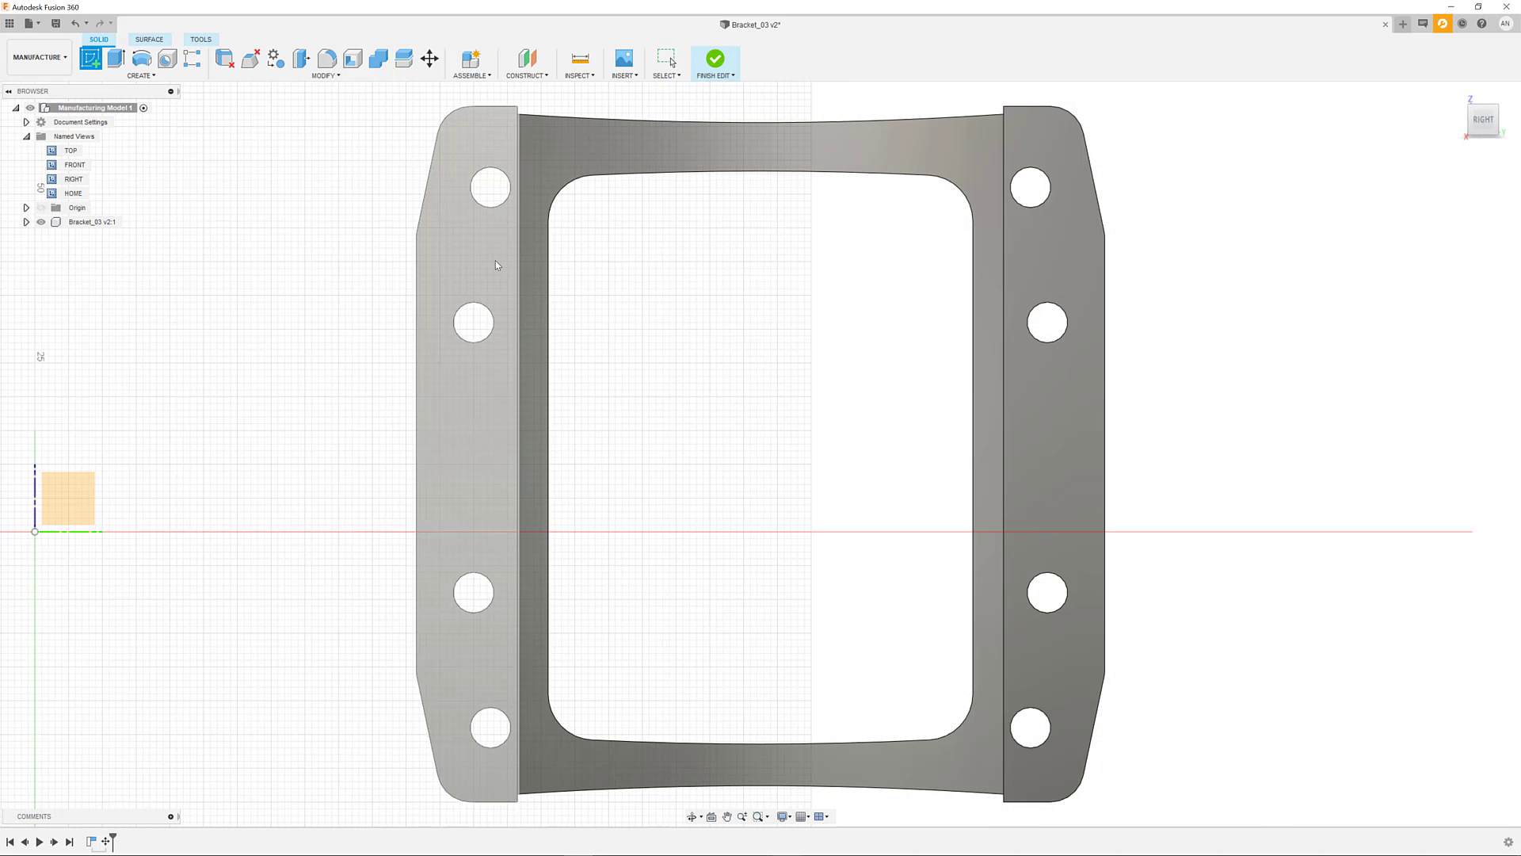
- On the bracket's side face, draw a centre-diameter circle matching the upper hole
left_click(496, 263)
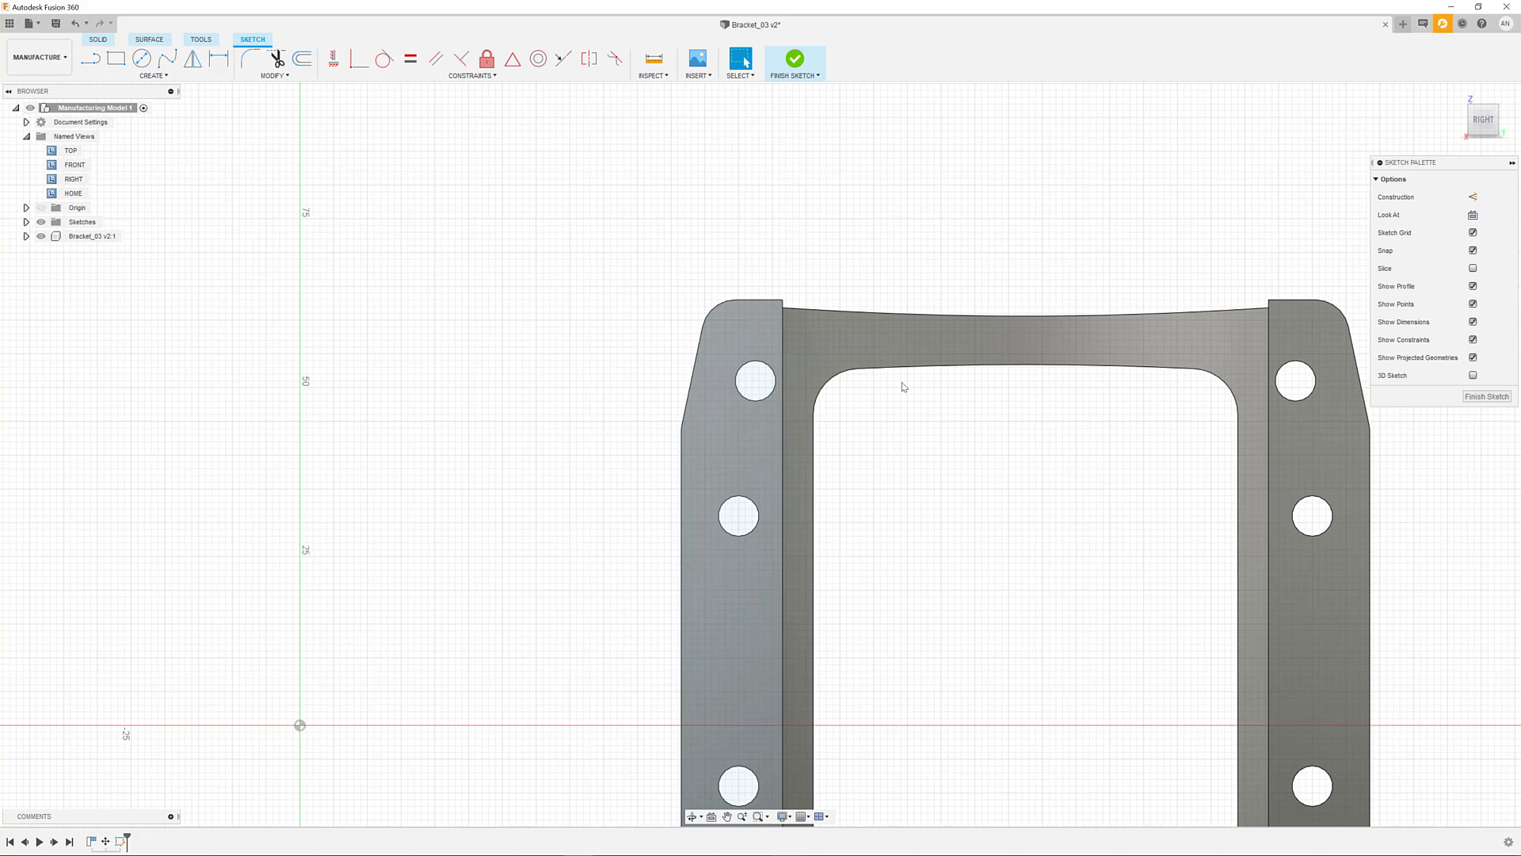
scroll(761, 374, "up", 6)
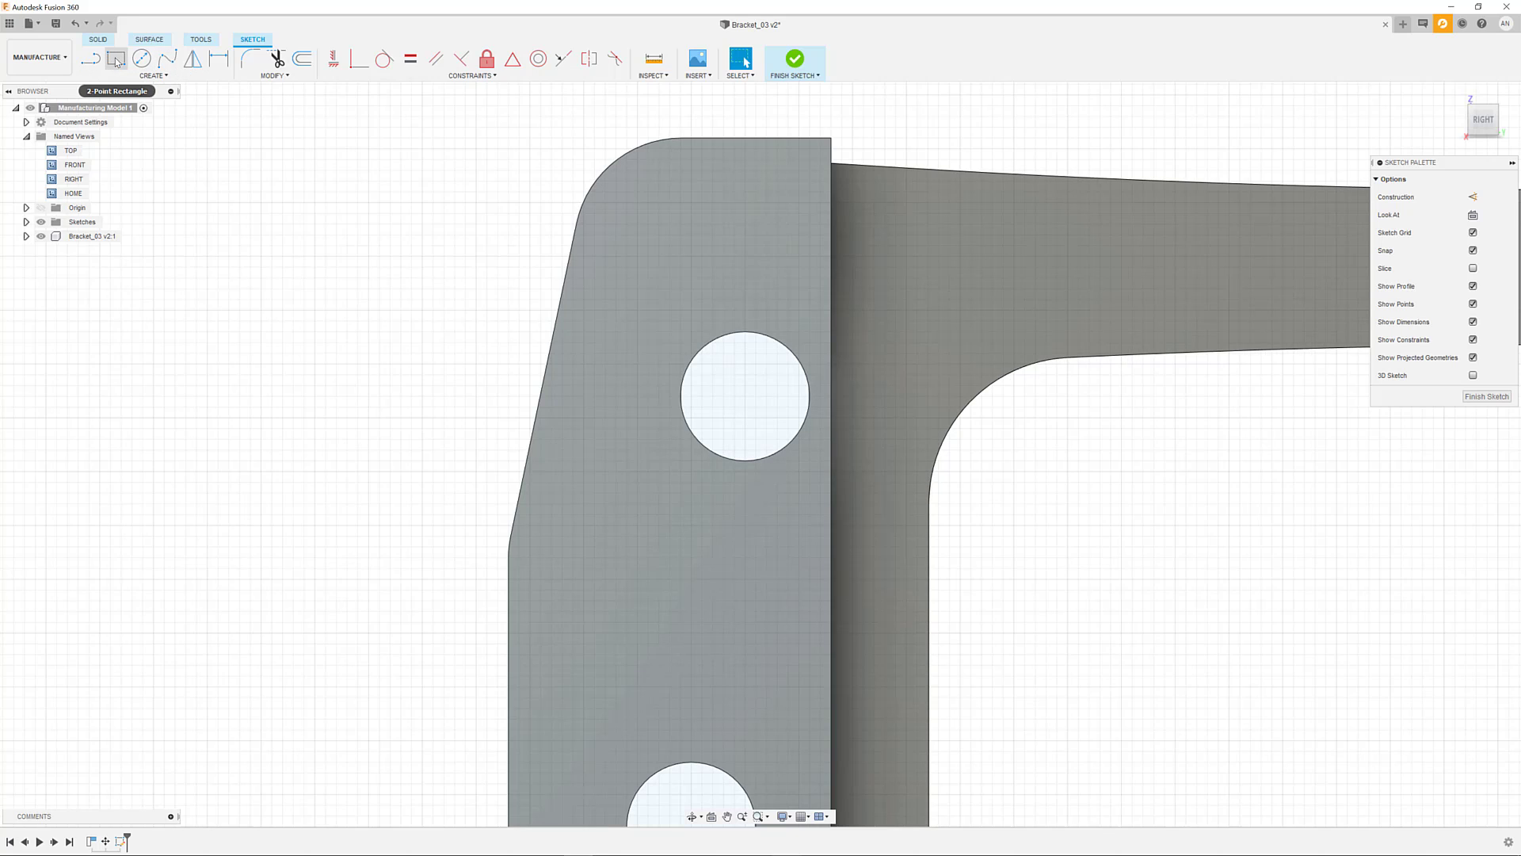
left_click(157, 78)
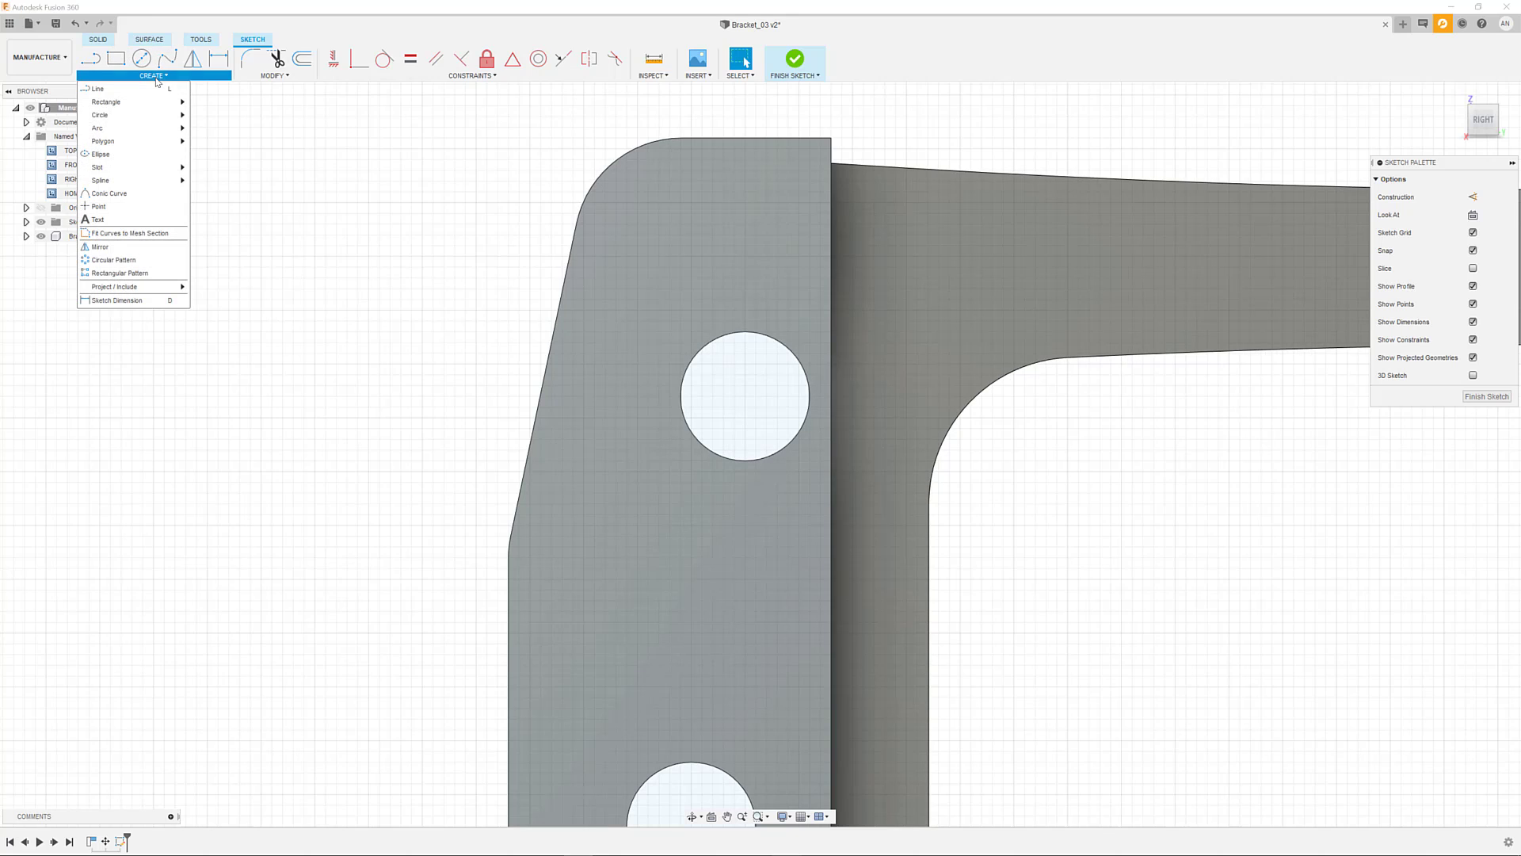
mouse_move(141, 116)
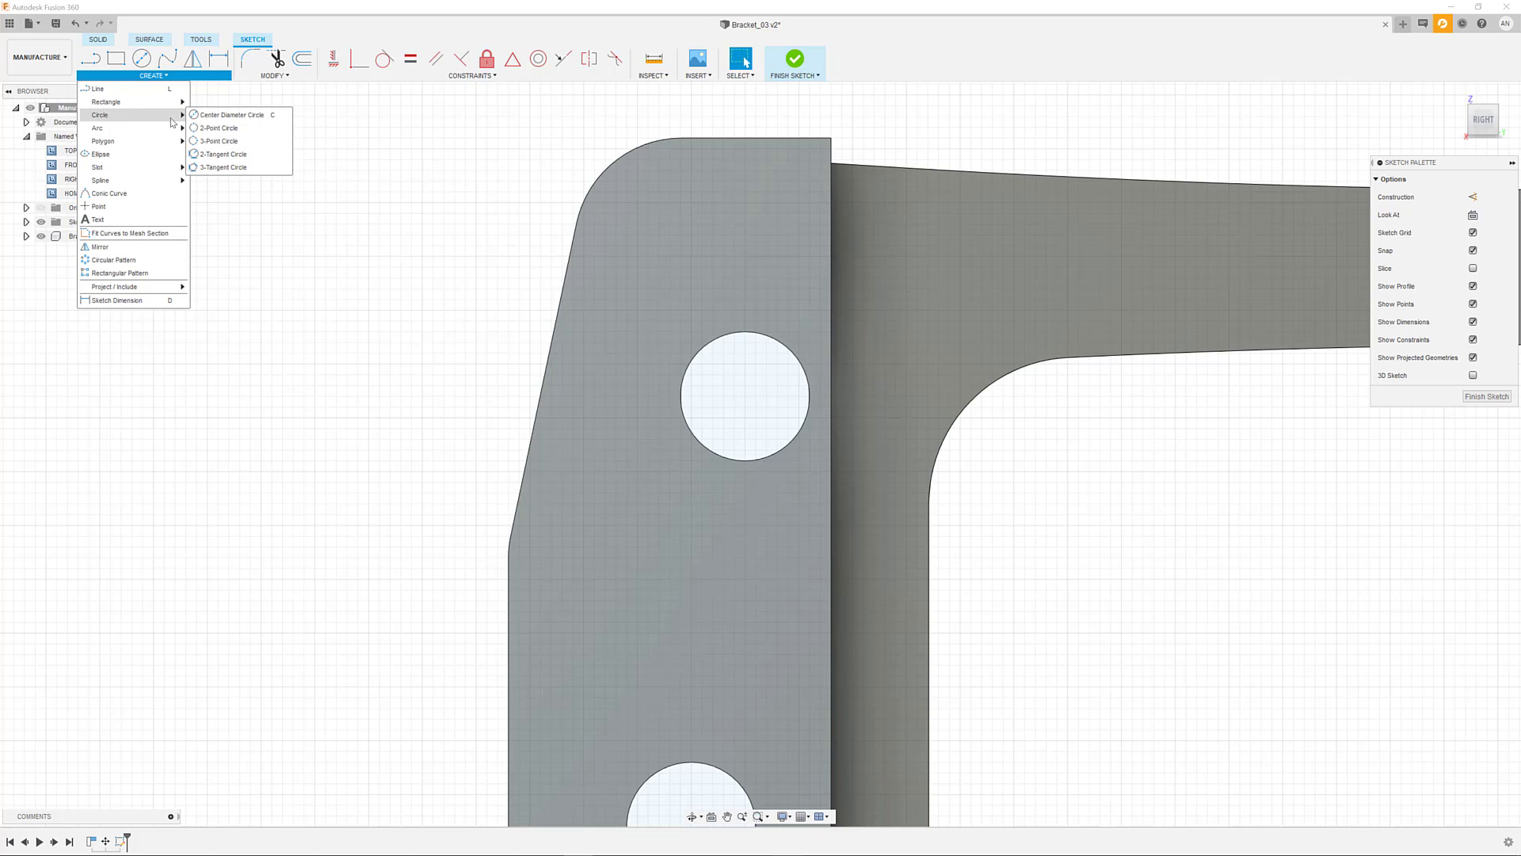
left_click(230, 115)
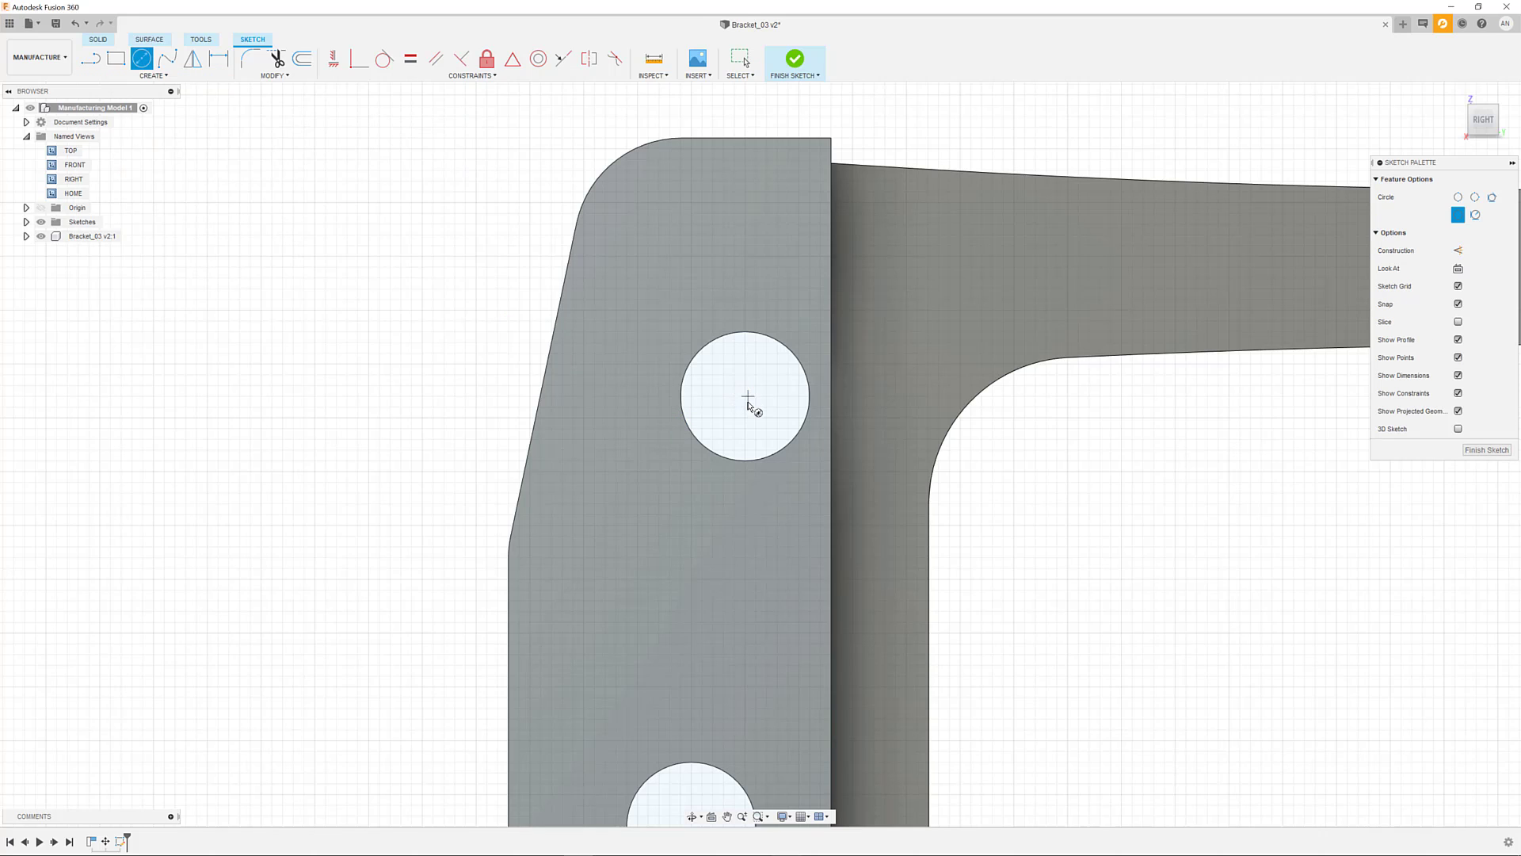
left_click(744, 396)
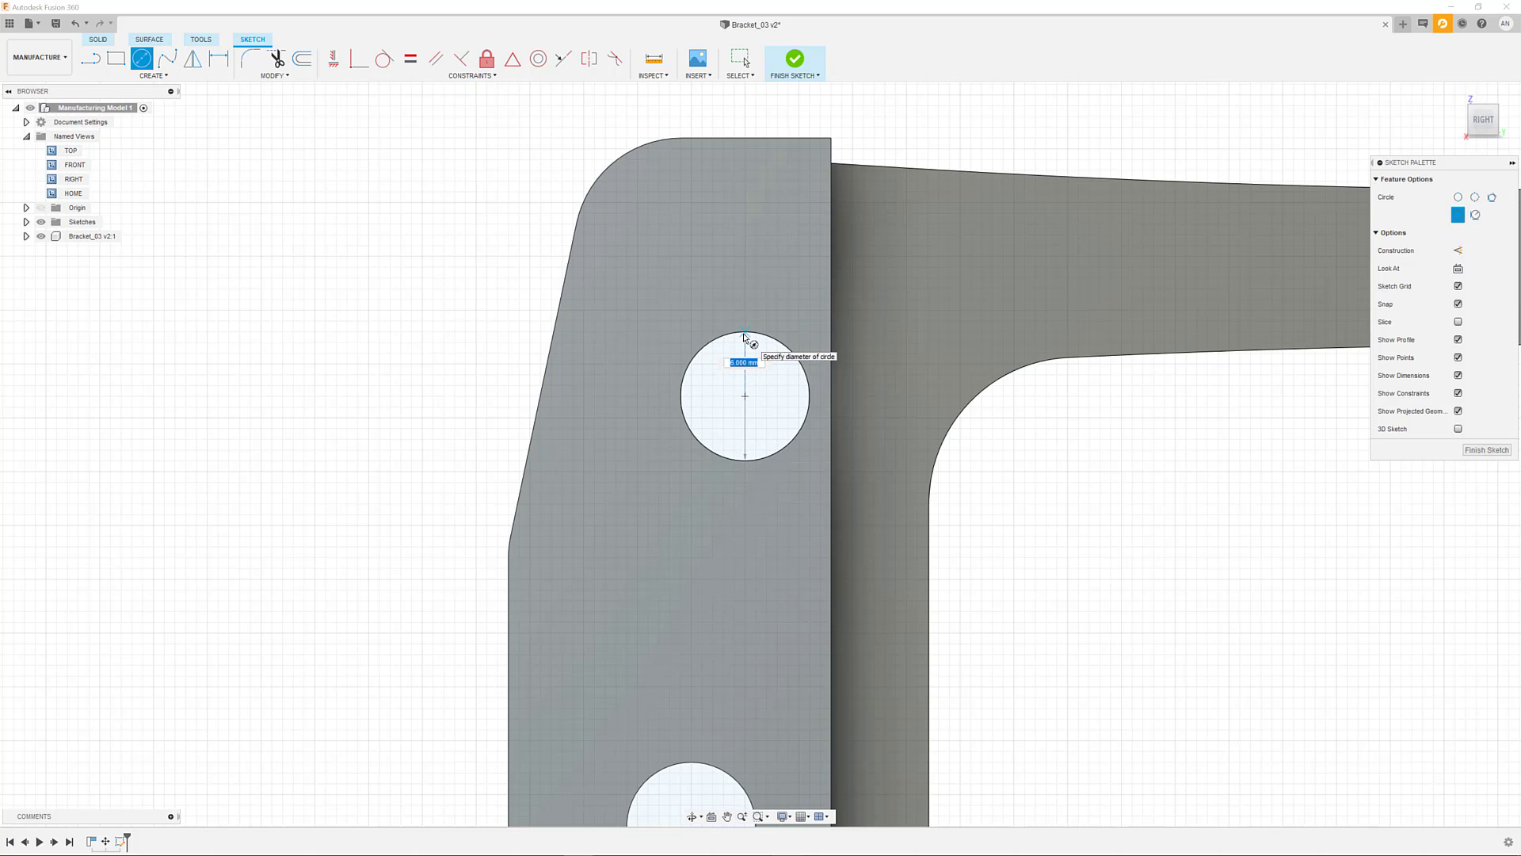
left_click(744, 336)
- Draw lines joining the circle's four quadrant points into an inscribed diamond
key("l")
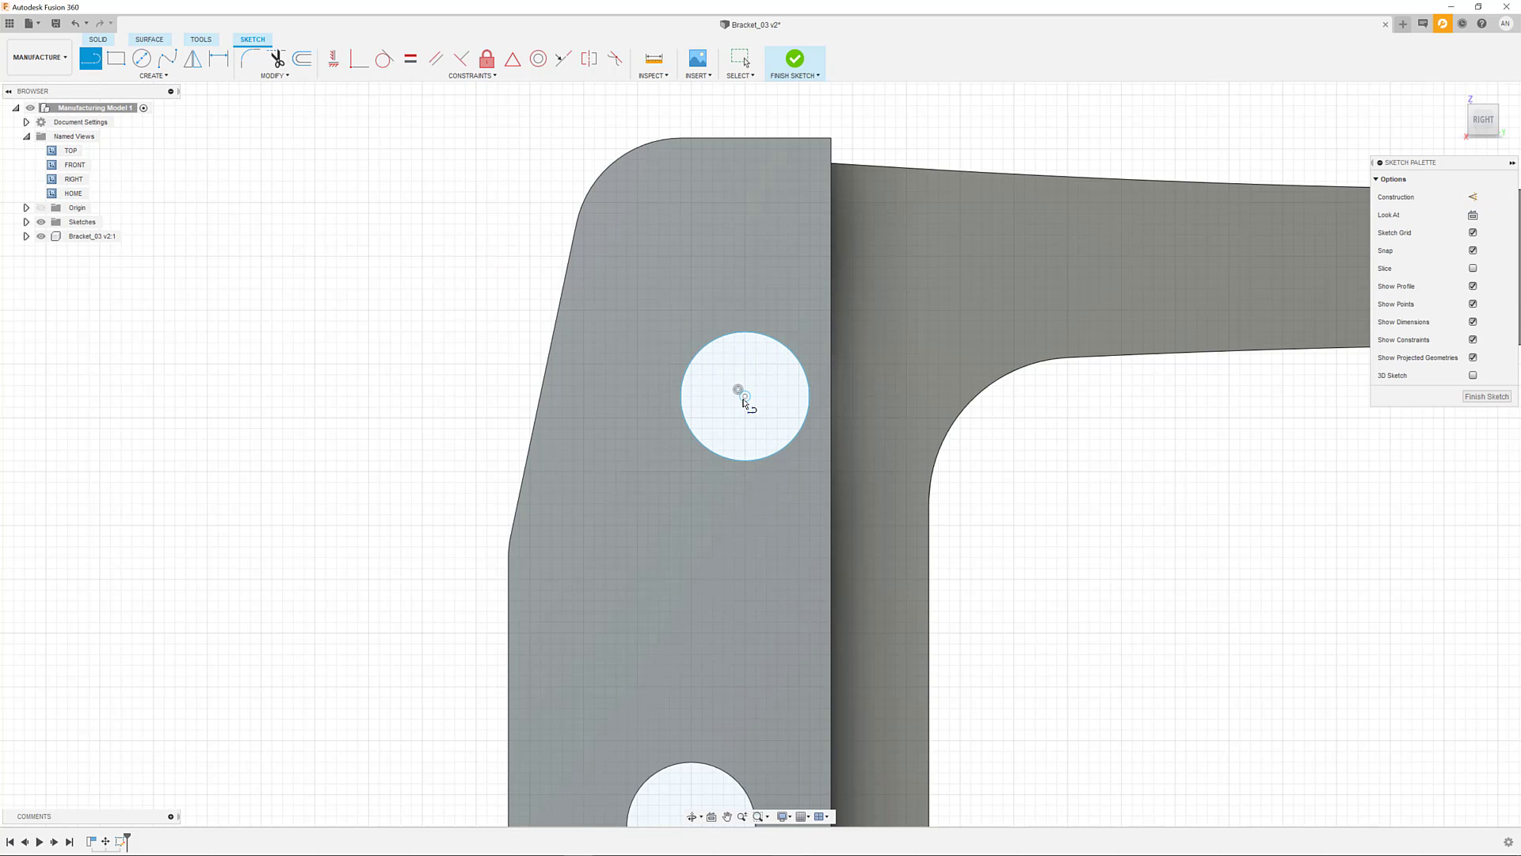
left_click(744, 396)
left_click(809, 396)
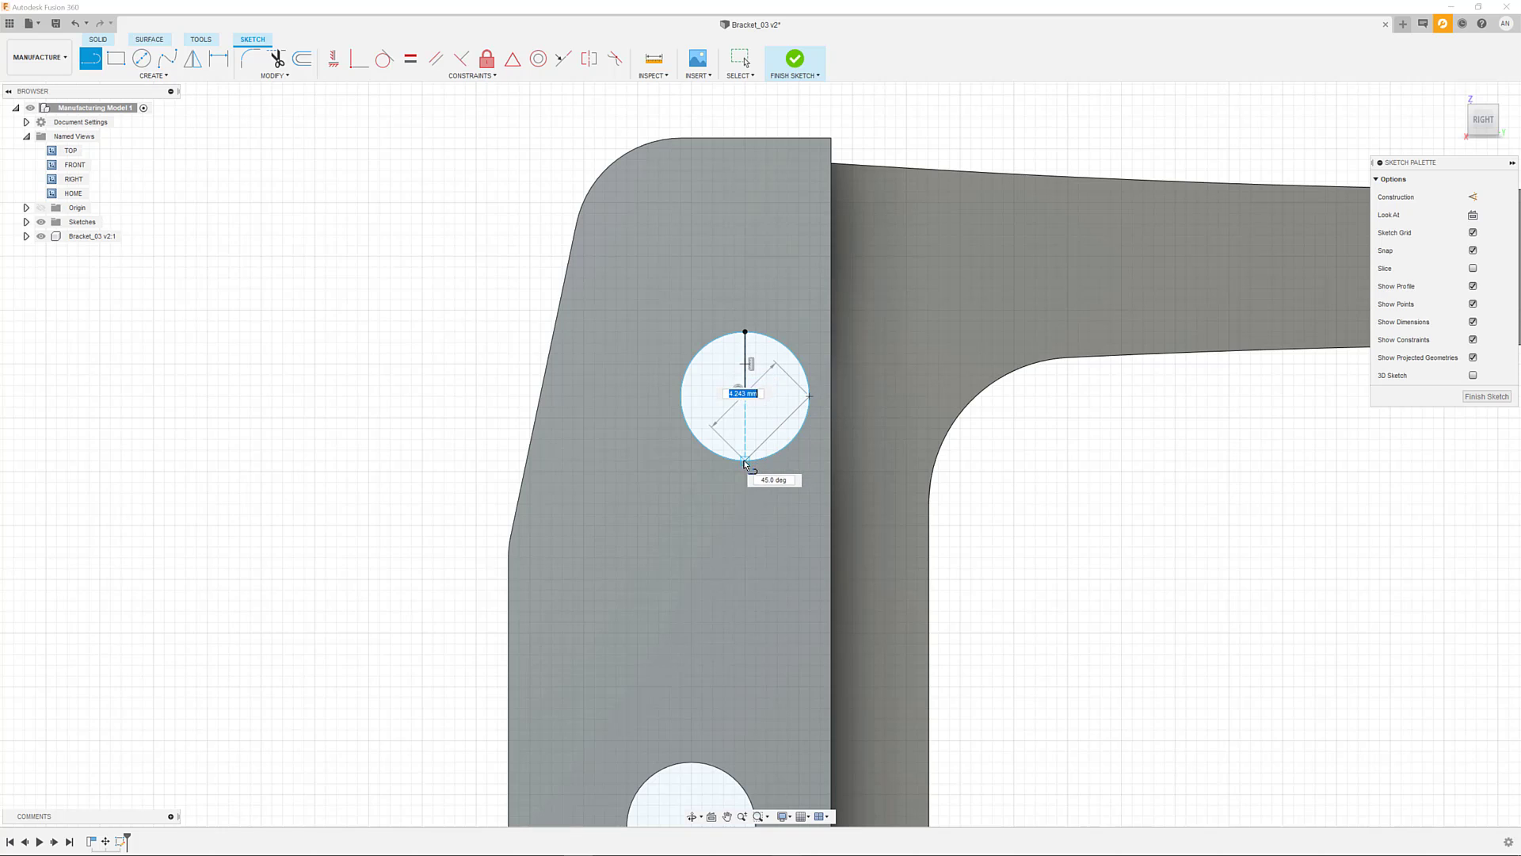
double_click(744, 460)
left_click(681, 394)
left_click(744, 331)
double_click(808, 396)
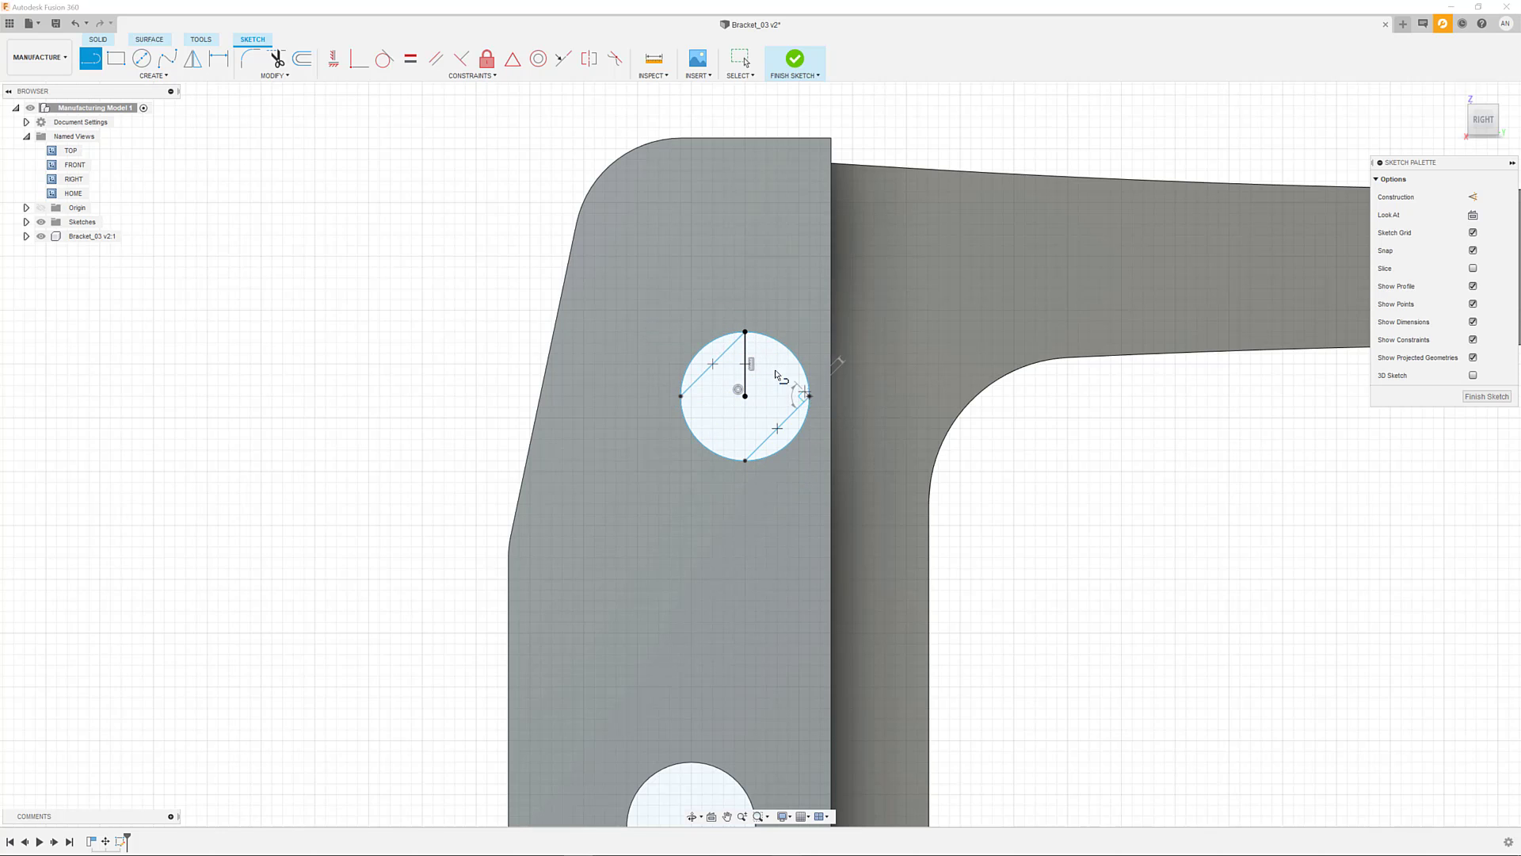
key("Escape")
scroll(737, 444, "down", 5)
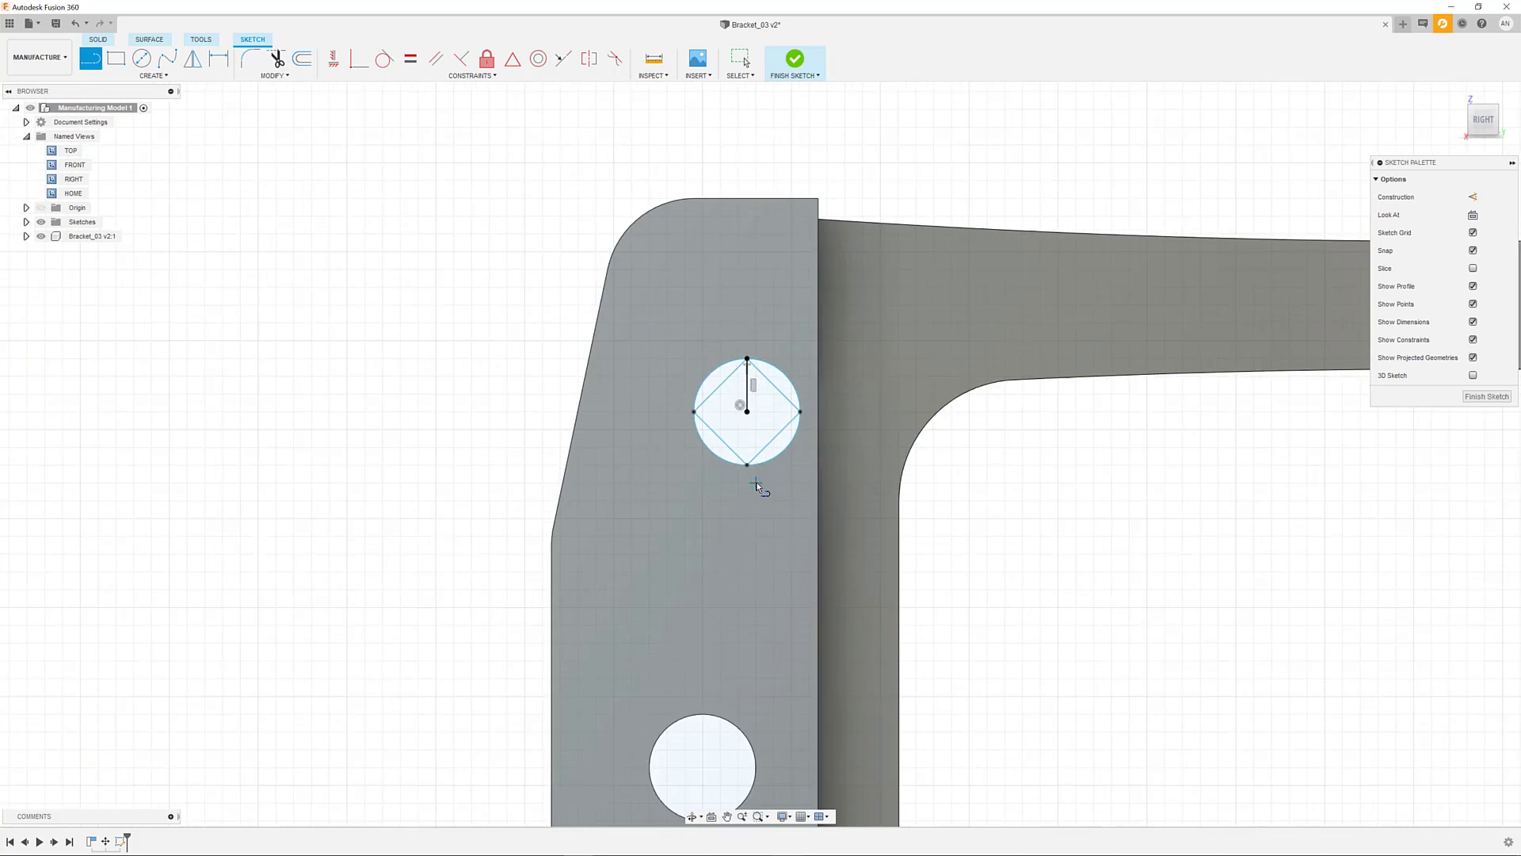
mouse_move(694, 624)
middle_mouse_down()
mouse_move(572, 255)
mouse_move(594, 492)
middle_mouse_up()
key("l")
- Finish the sketch and extrude the four slivers outside the diamond into the bracket
left_click(794, 62)
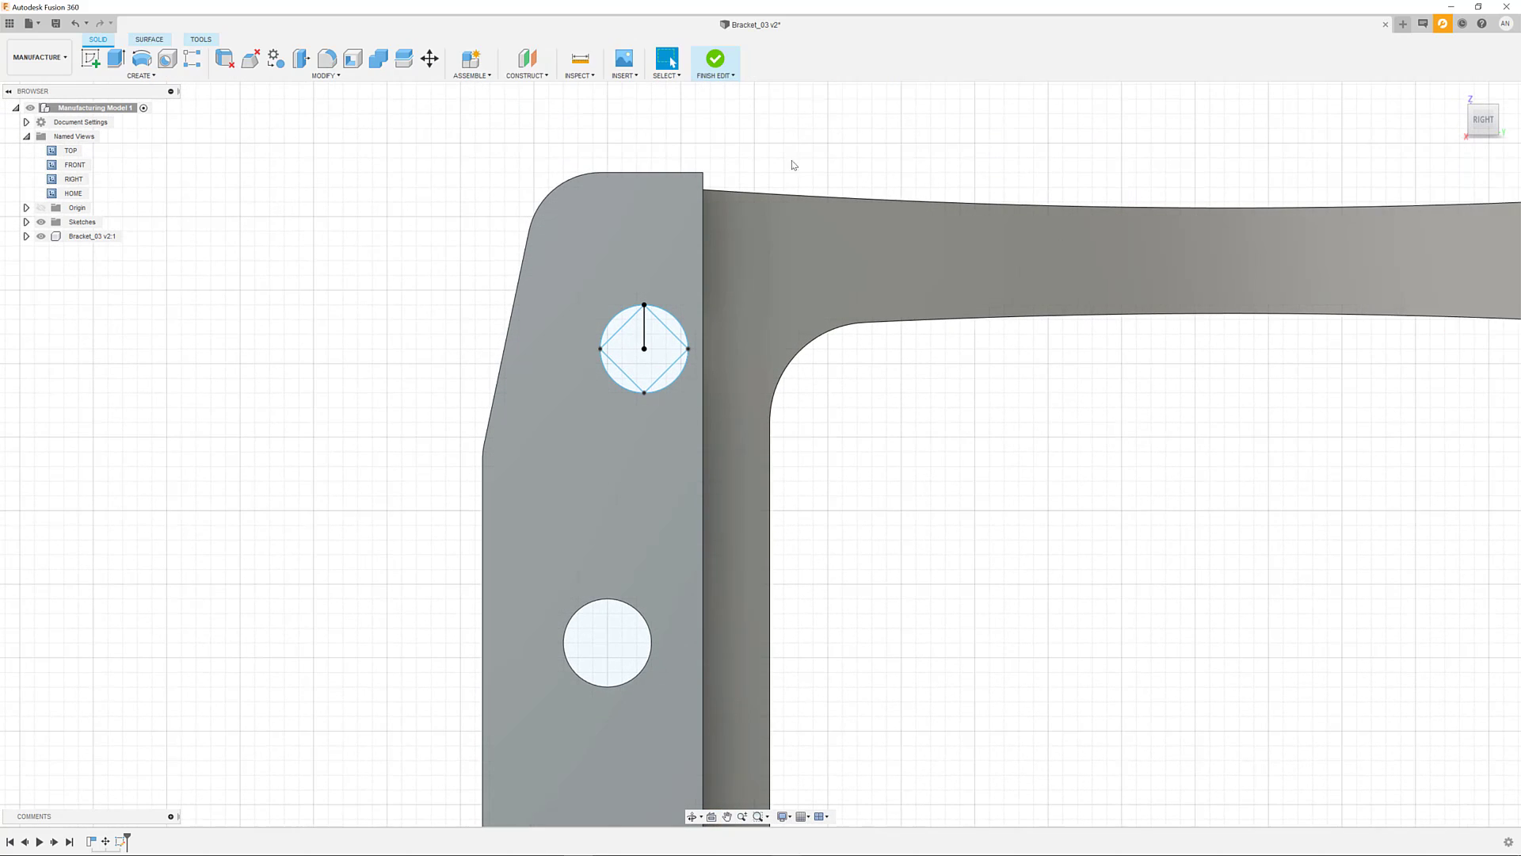
left_click(116, 62)
left_click(621, 325)
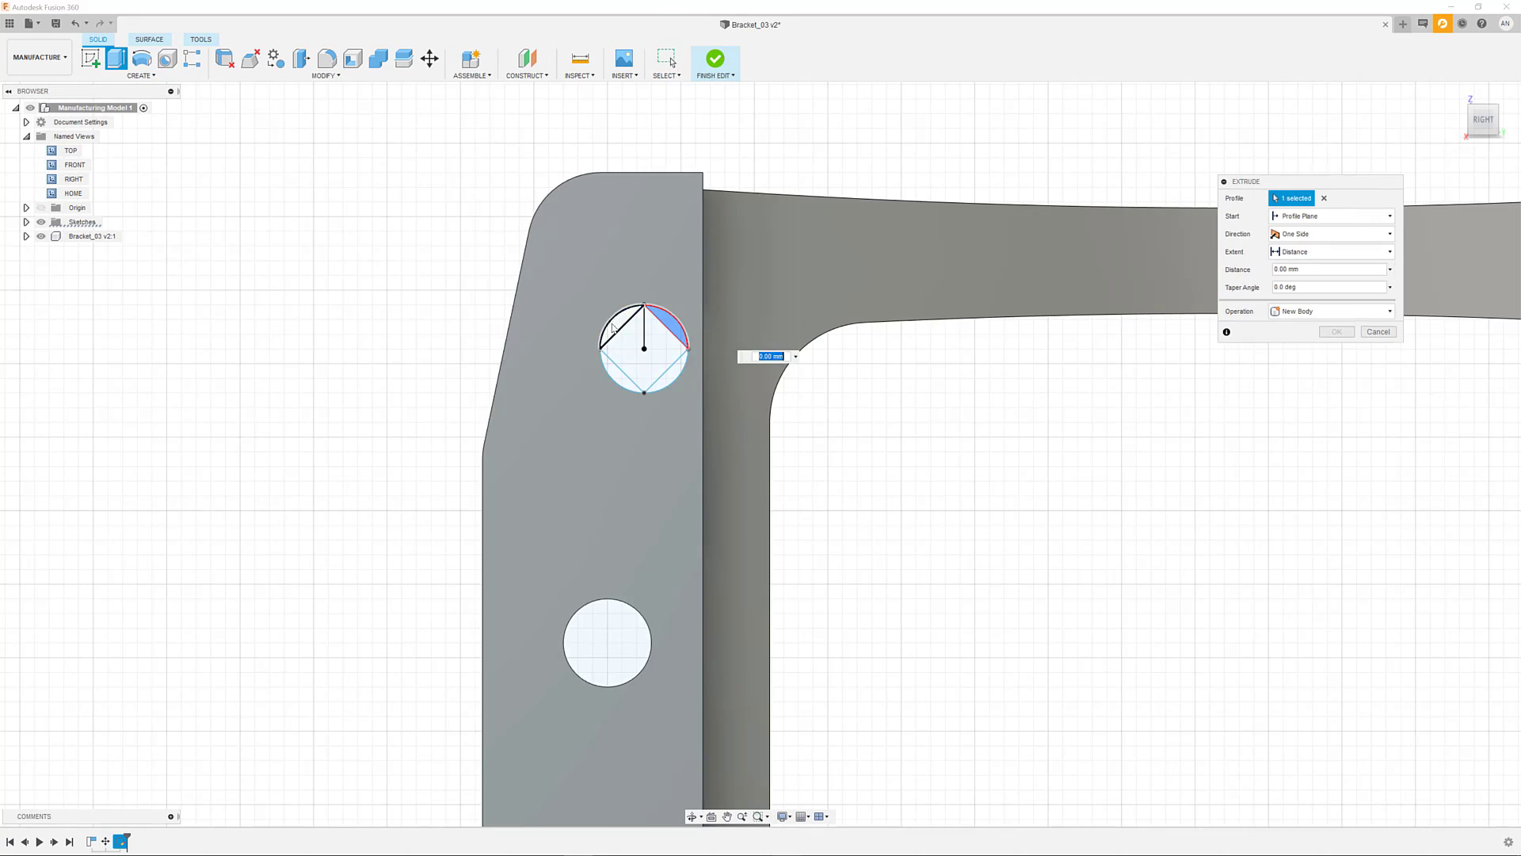
left_click(615, 369)
left_click(669, 323)
left_click(667, 383)
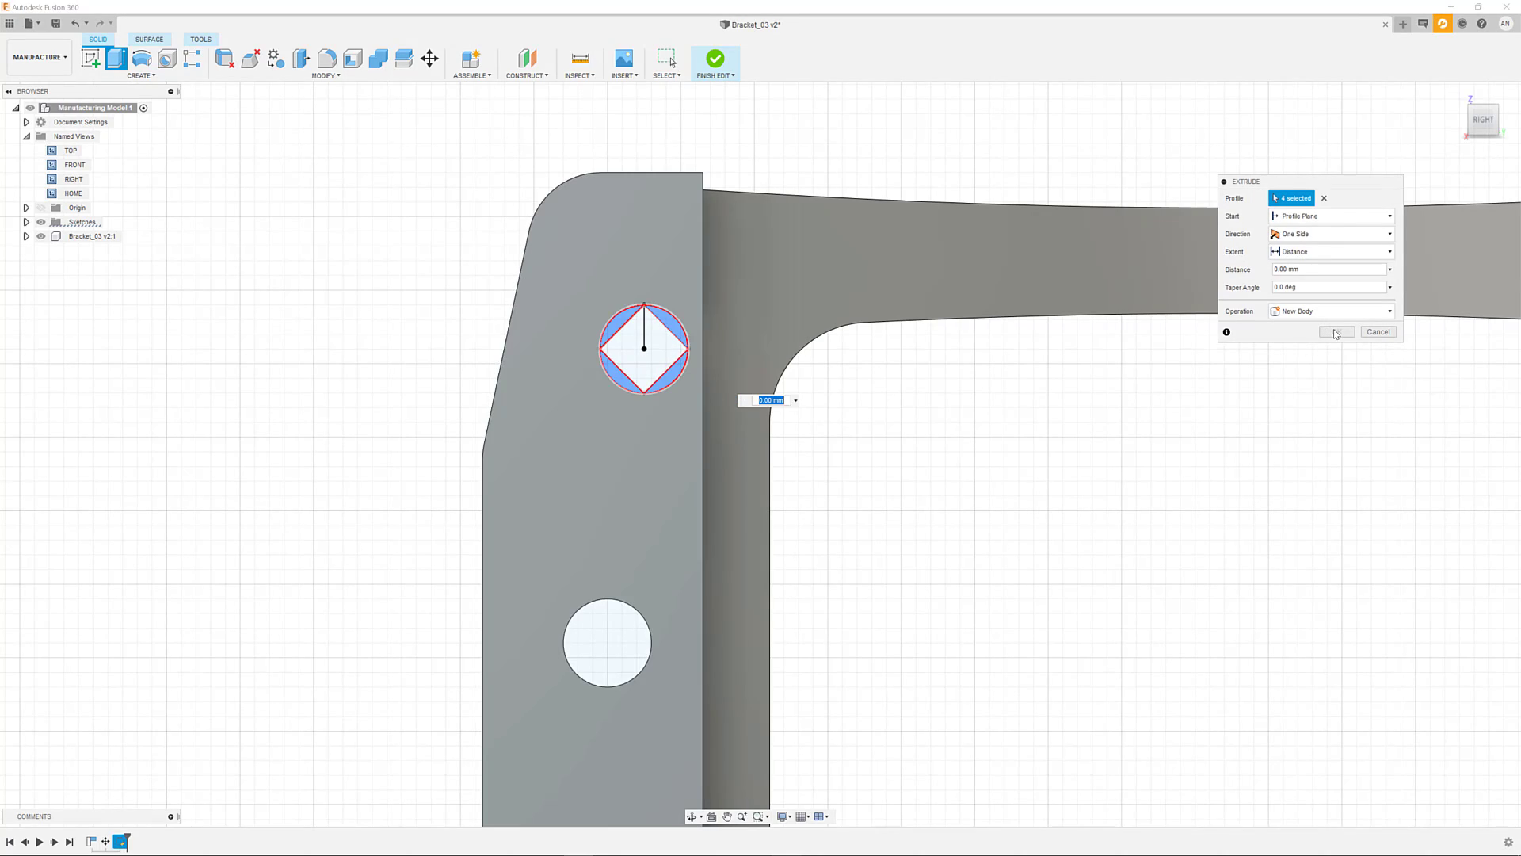
middle_click_drag(1030, 476, 652, 486, "shift")
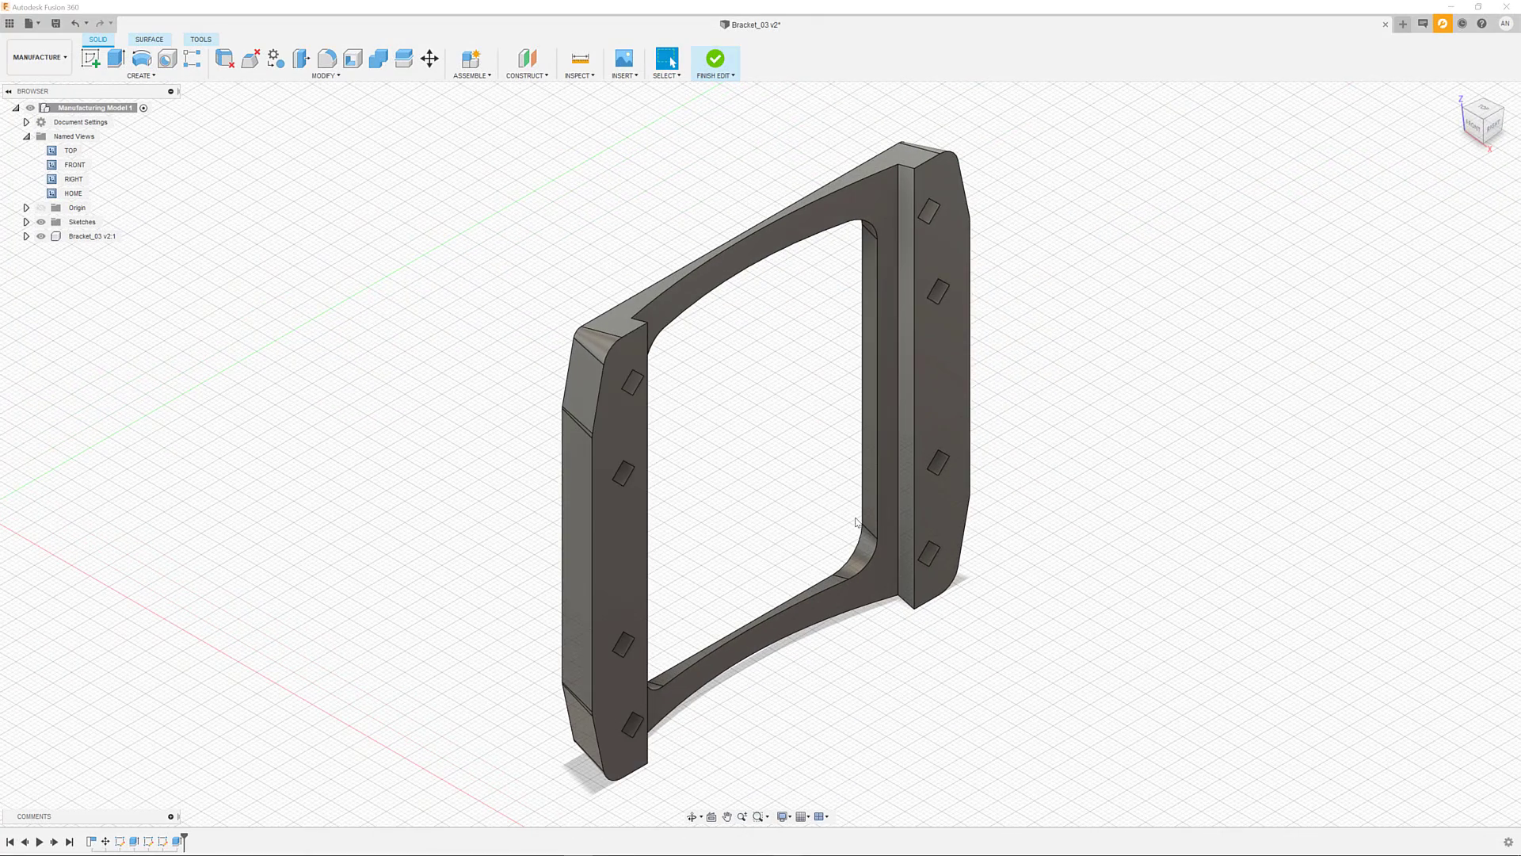
- Rectangular-pattern the bracket body as Bodies, quantity 5, distance 95 mm
left_click(193, 58)
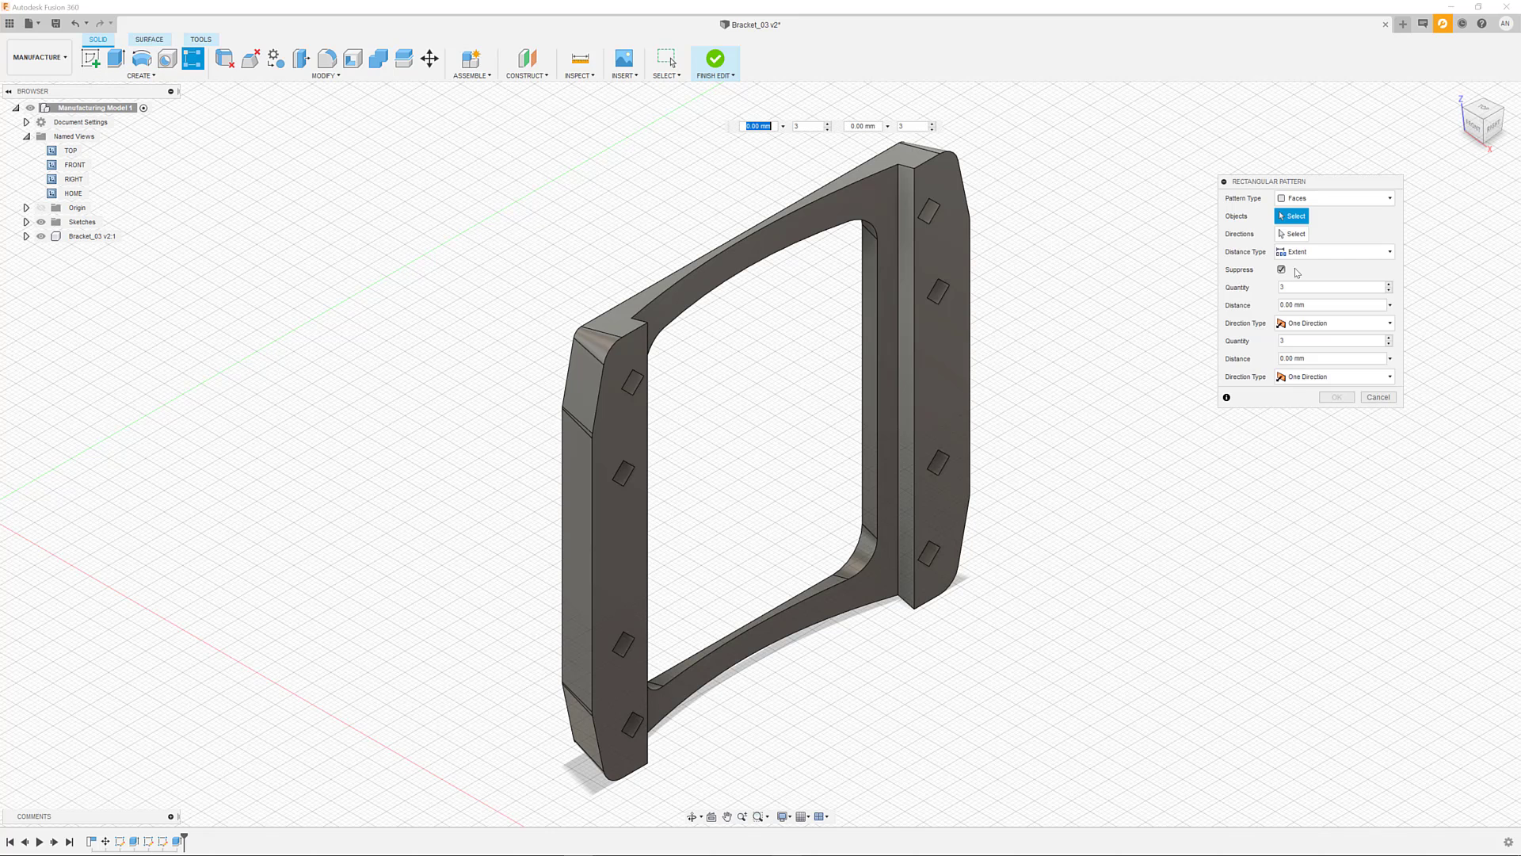
left_click(1339, 198)
left_click(1303, 222)
left_click(913, 248)
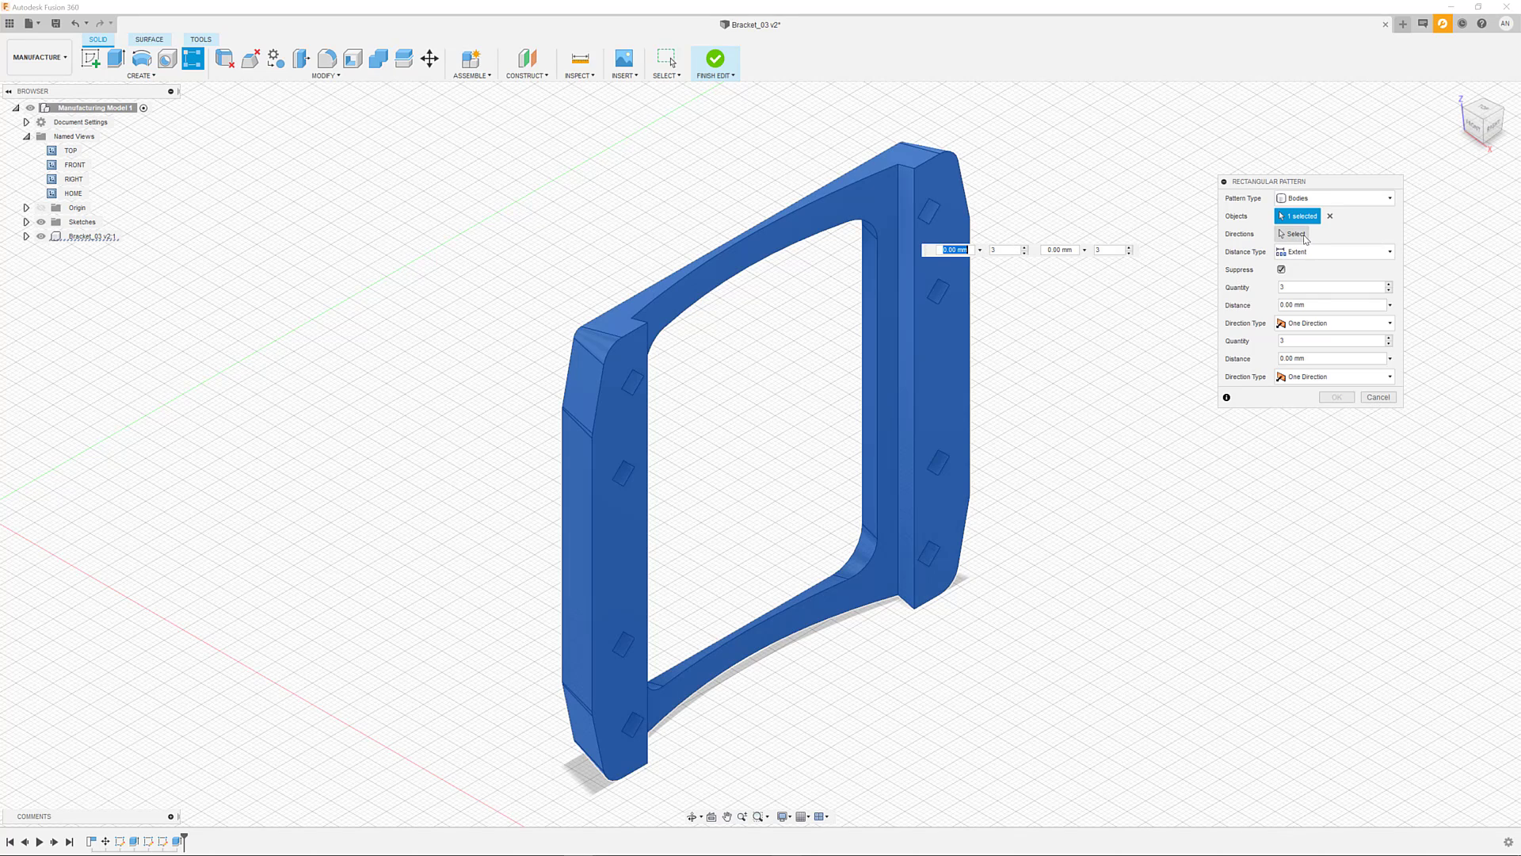
left_click(1298, 235)
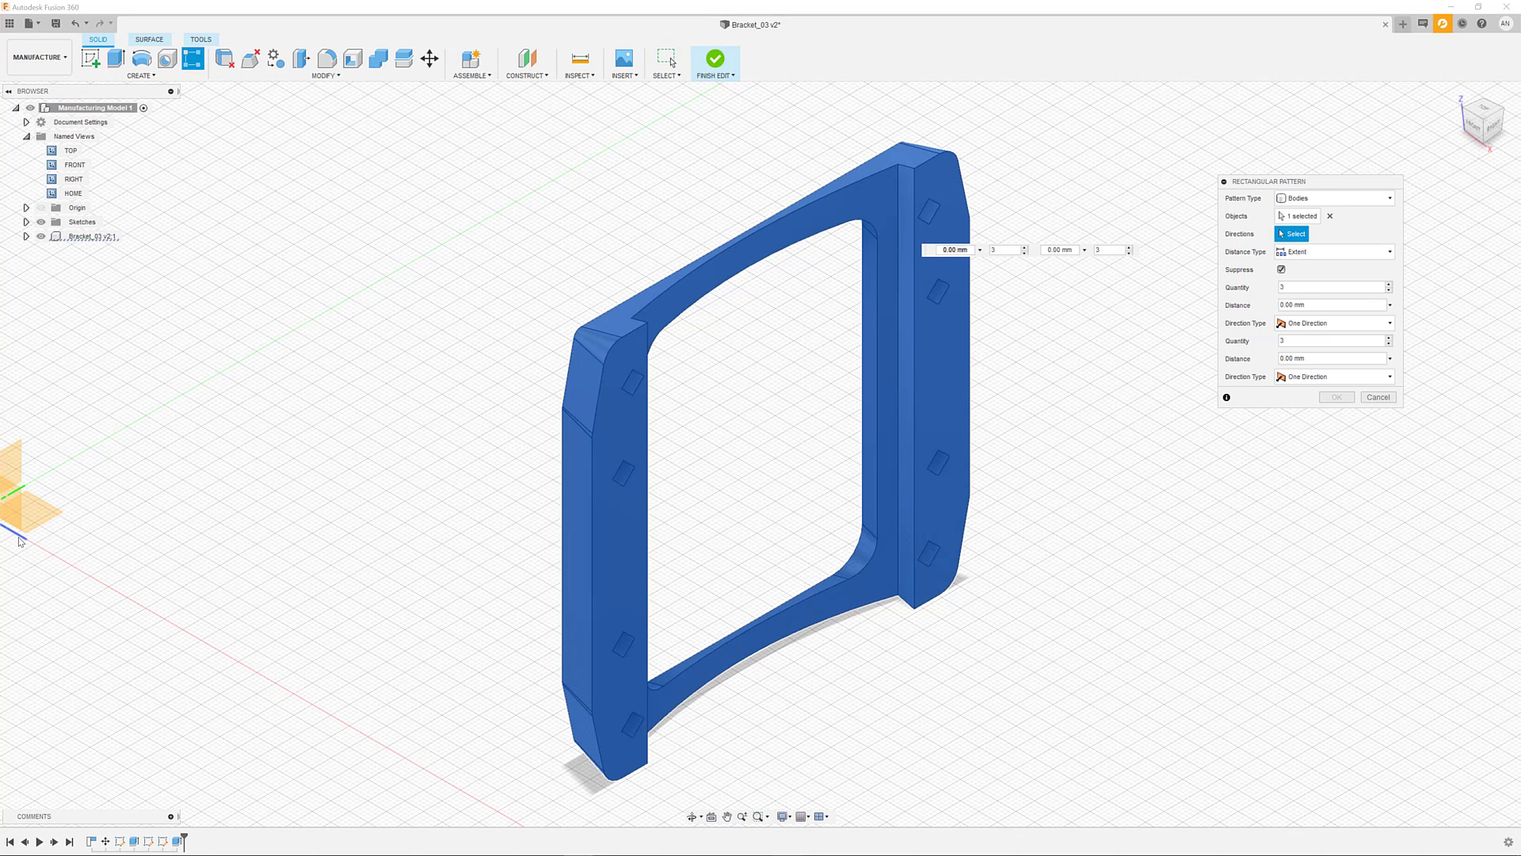
left_click(19, 539)
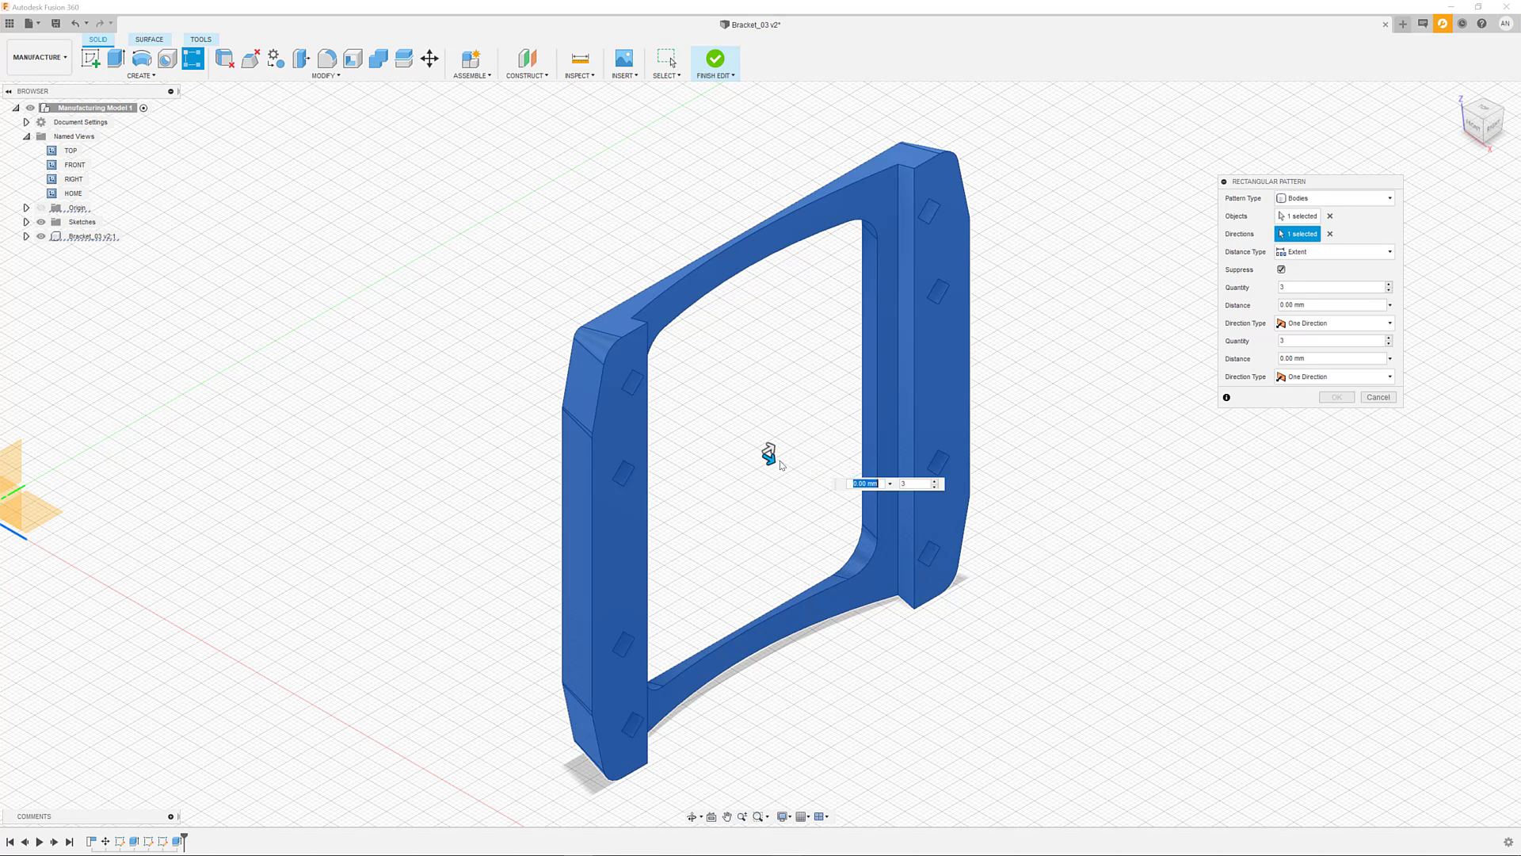
left_click(930, 484)
left_click_drag(767, 459, 1107, 687)
key("Tab")
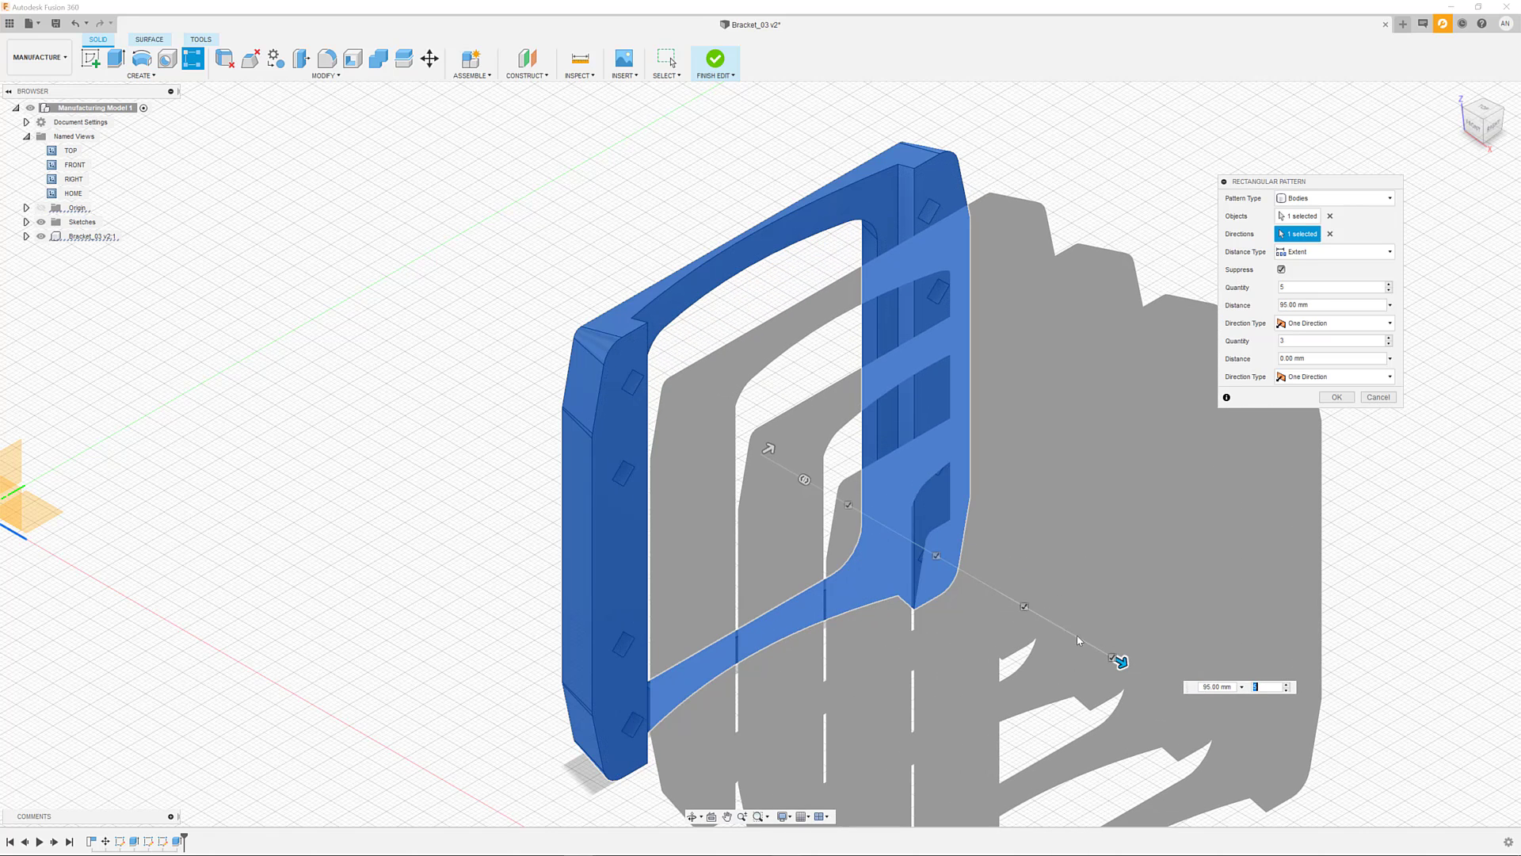
middle_click_drag(1076, 629, 970, 491)
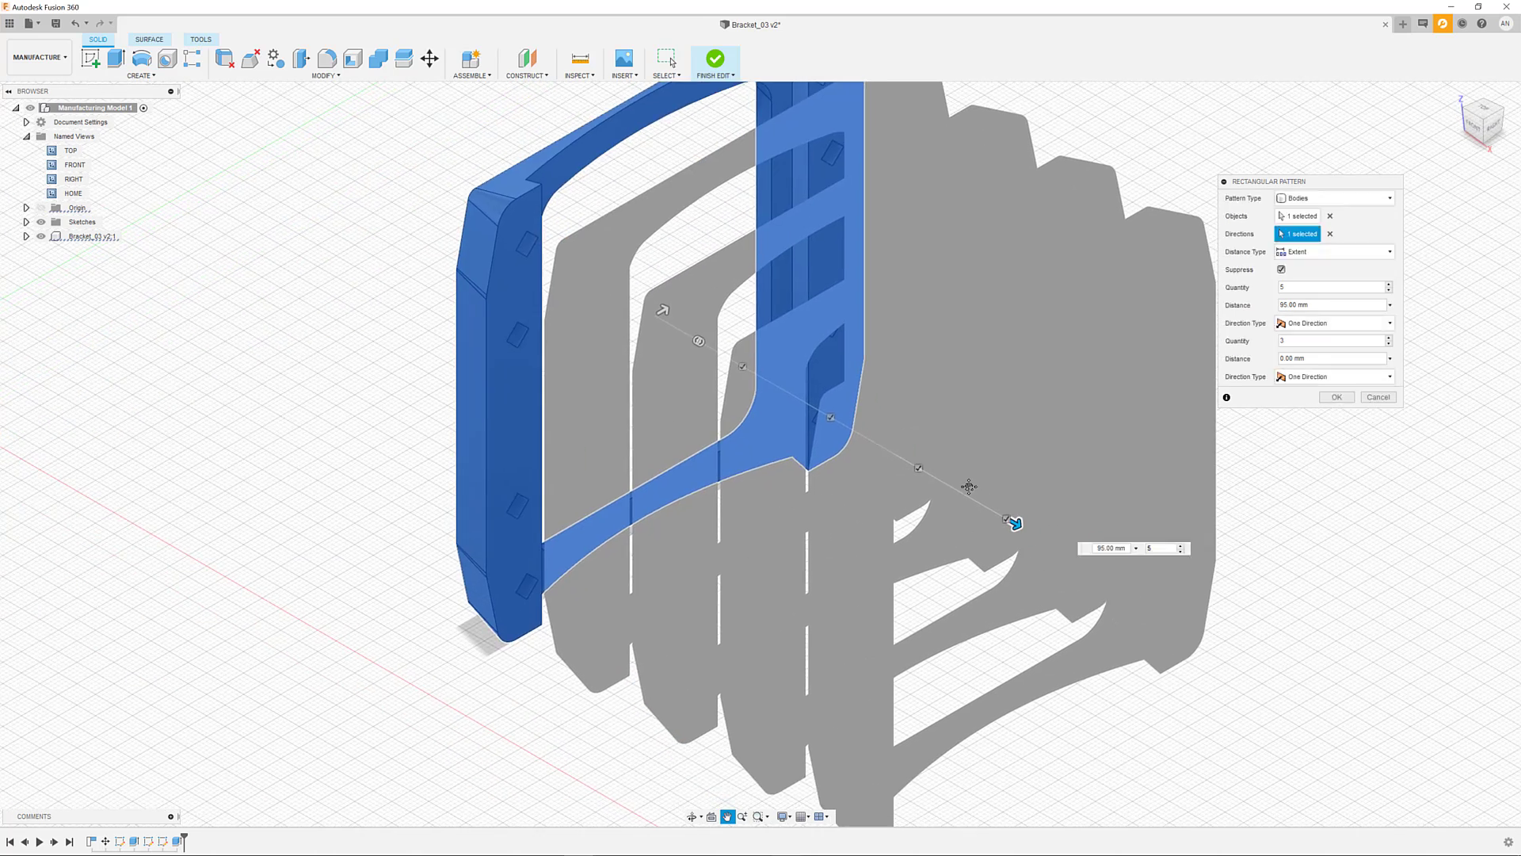
left_click(1336, 397)
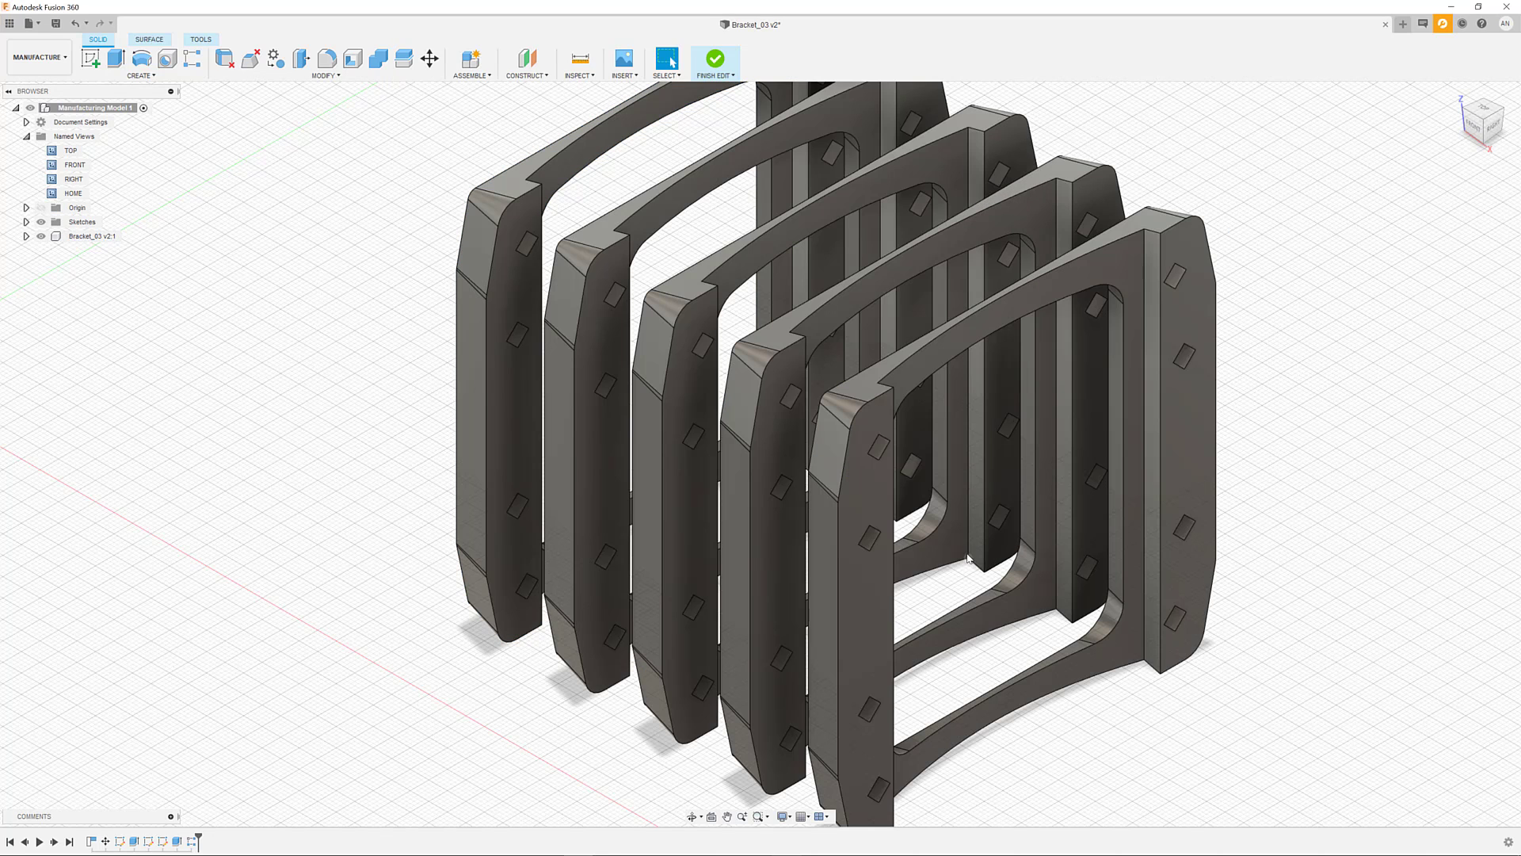
middle_click_drag(602, 507, 658, 507, "shift")
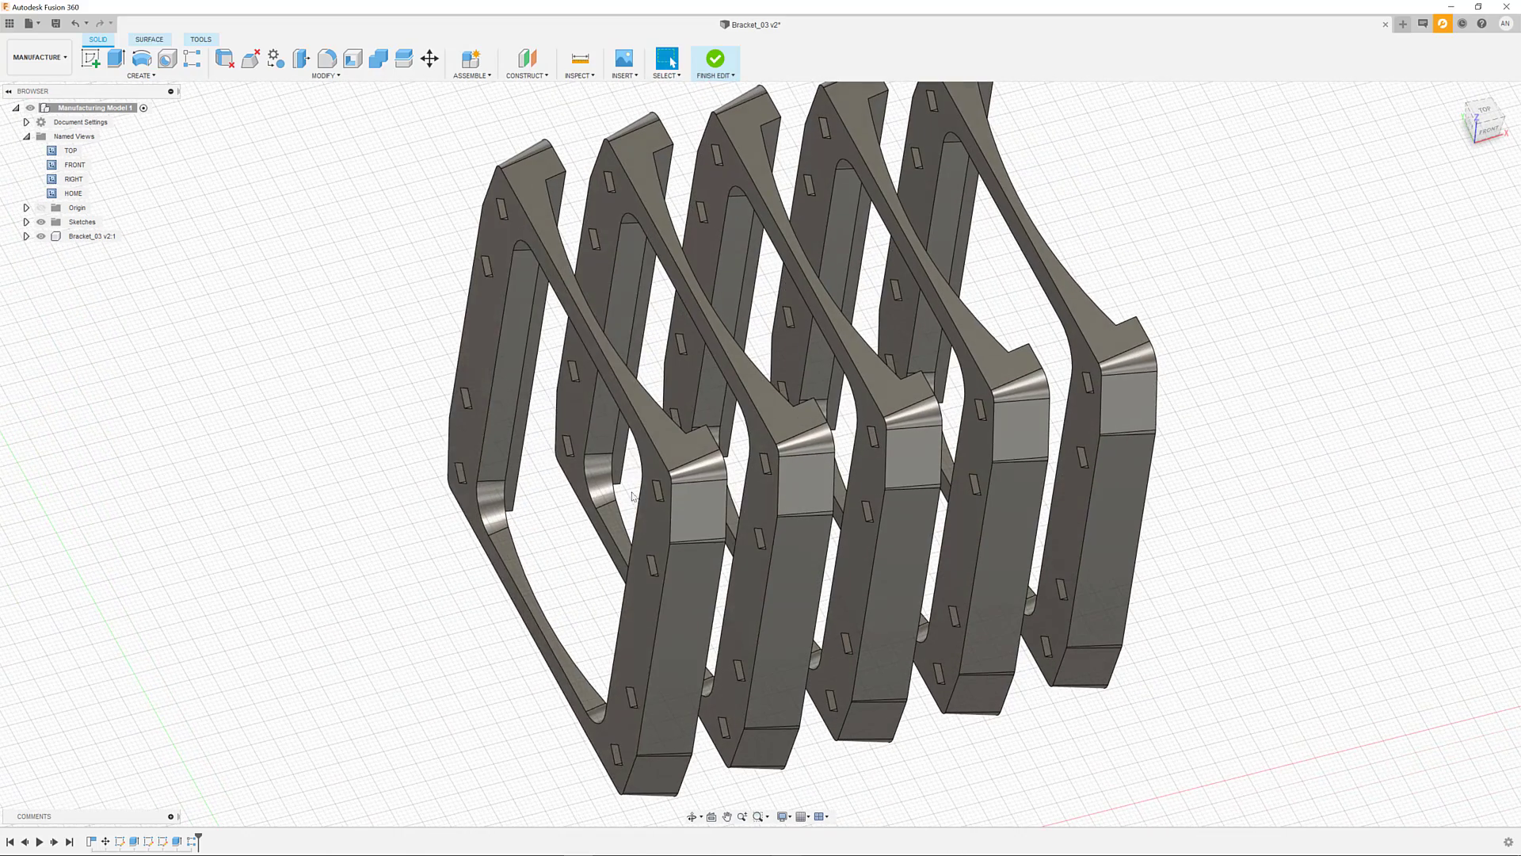
- Finish the model edit and add all five bracket bodies to Setup2's model
left_click(721, 76)
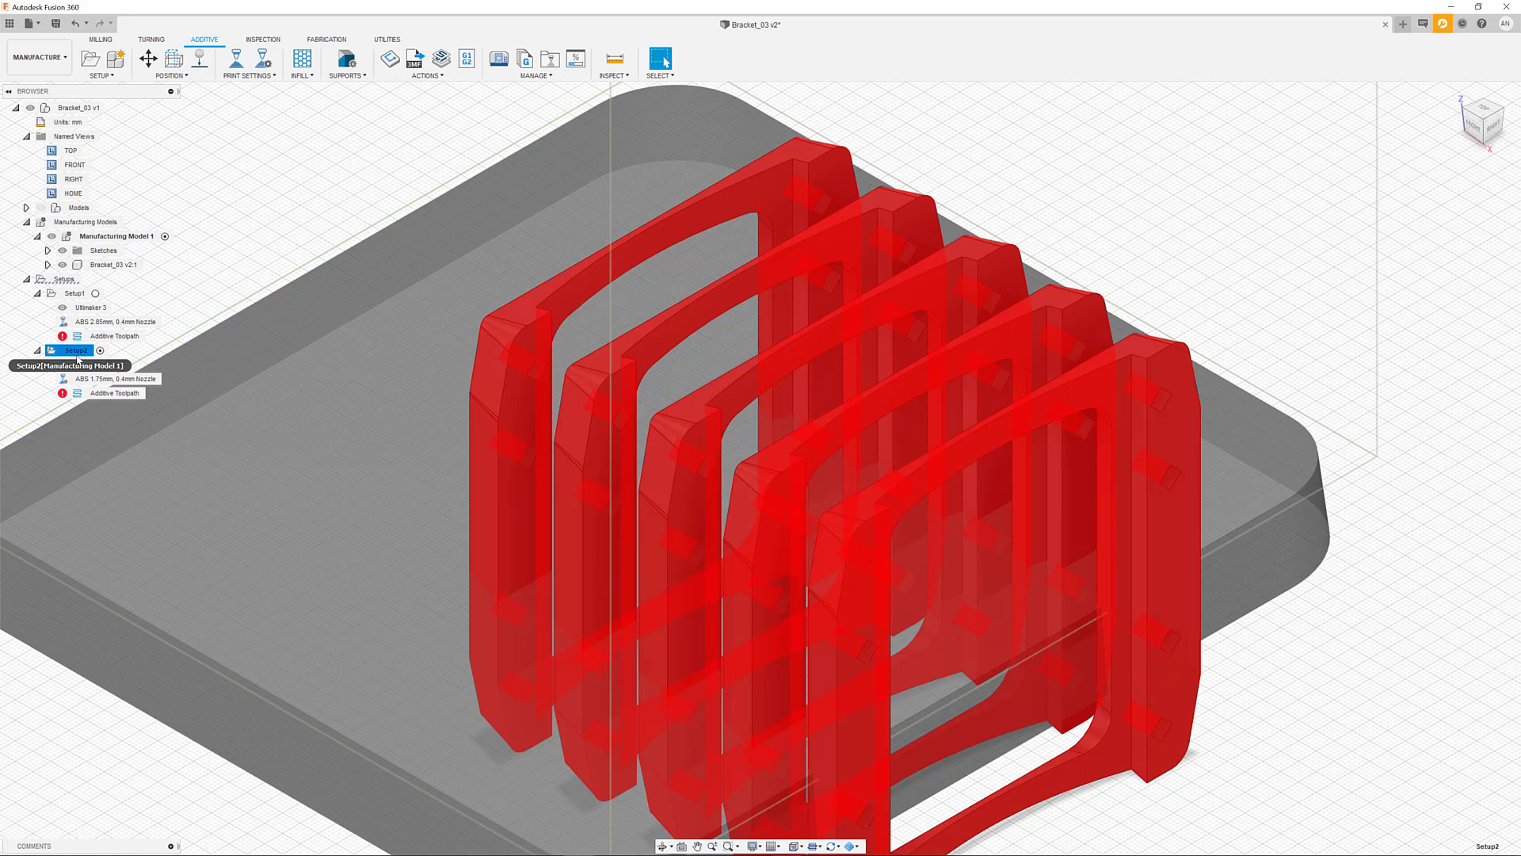
right_click(78, 357)
left_click(94, 362)
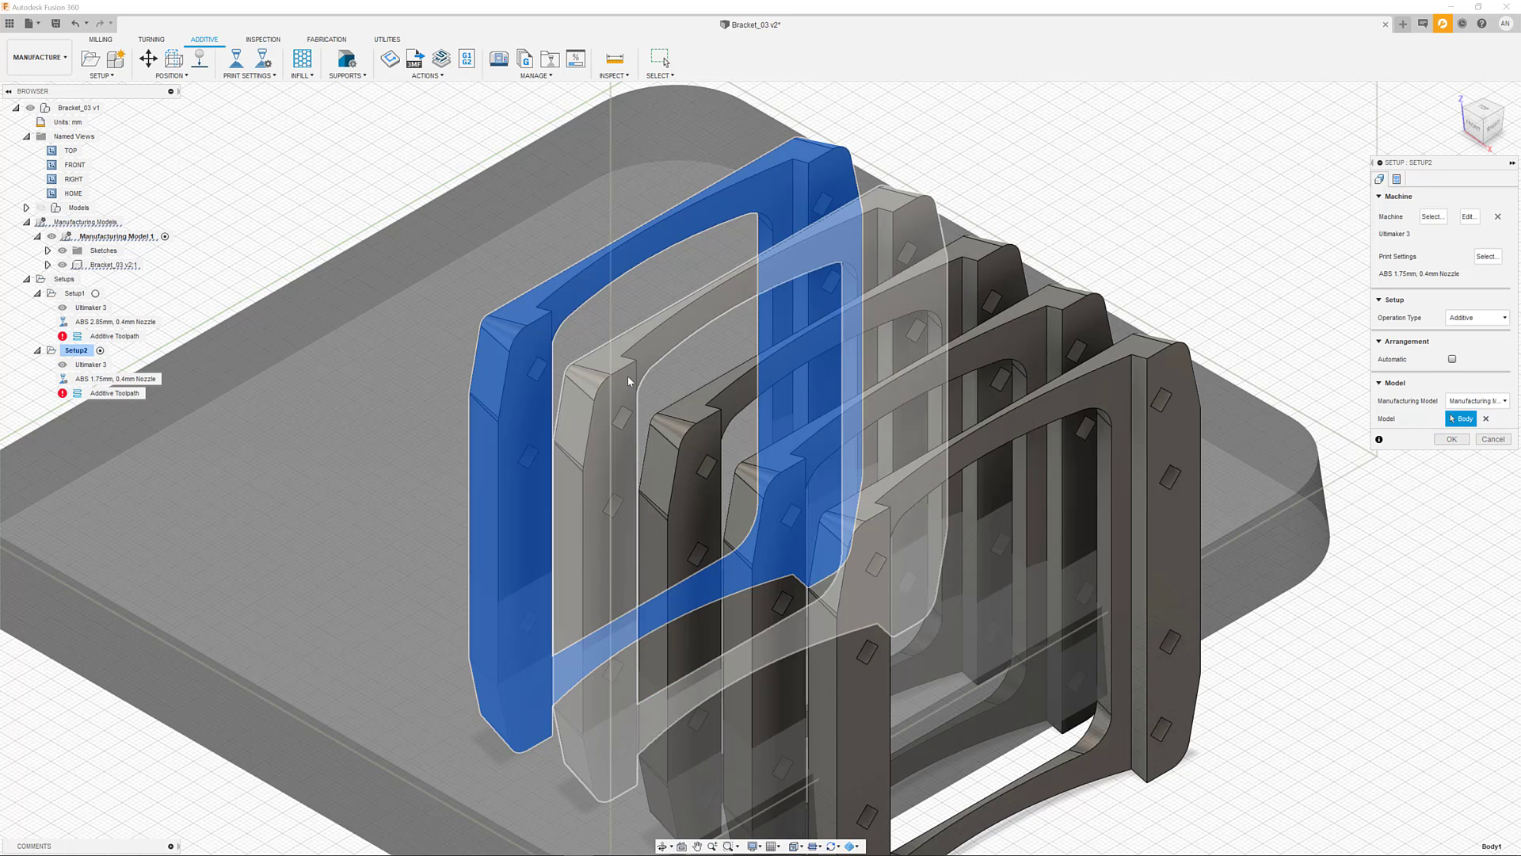
left_click(903, 459)
left_click(982, 444)
left_click(1054, 412)
left_click(850, 516)
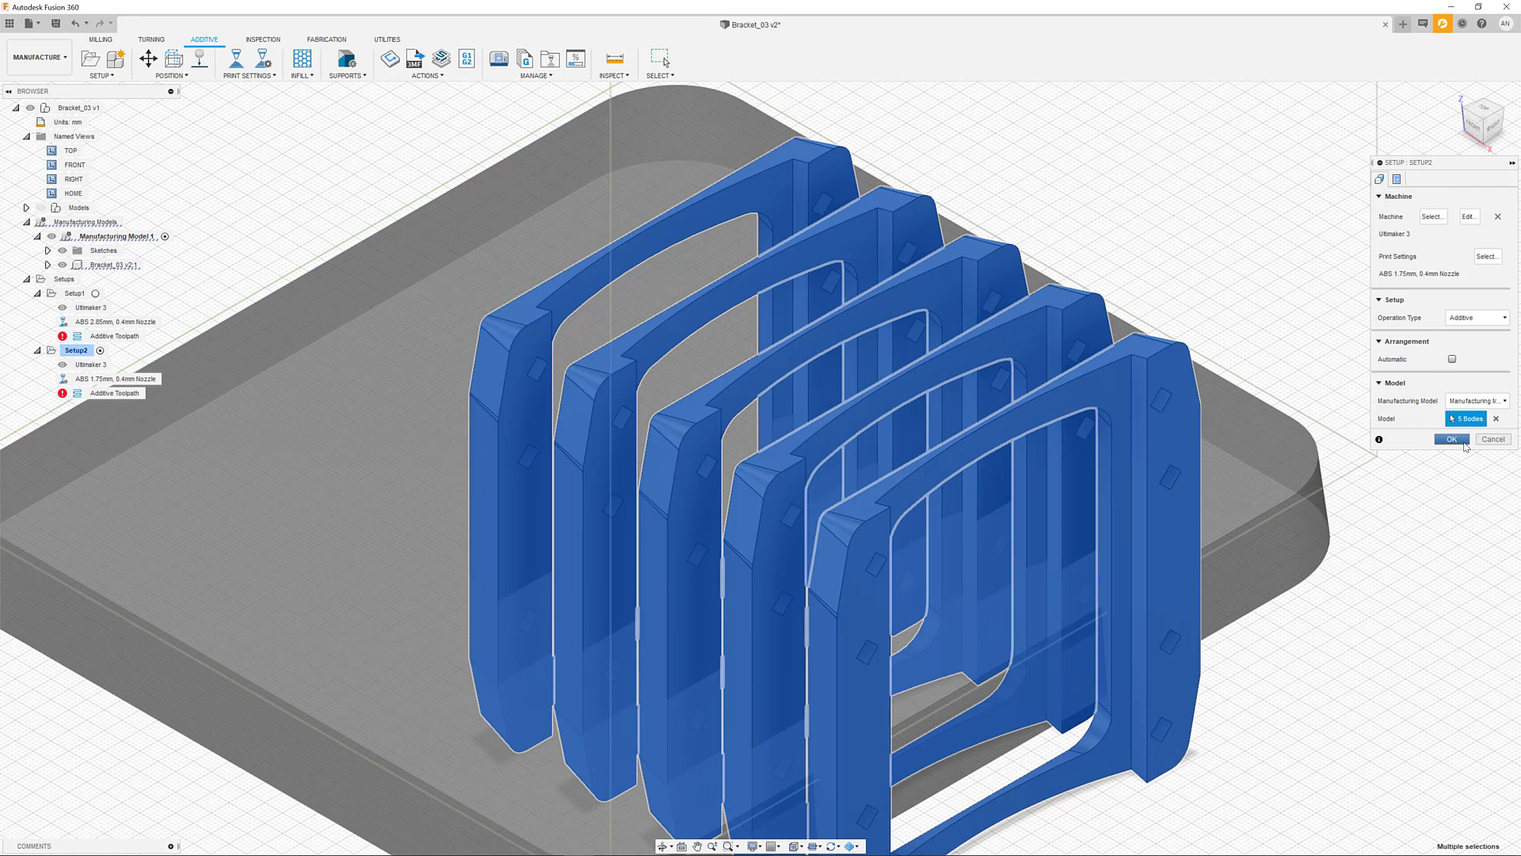
left_click(1462, 442)
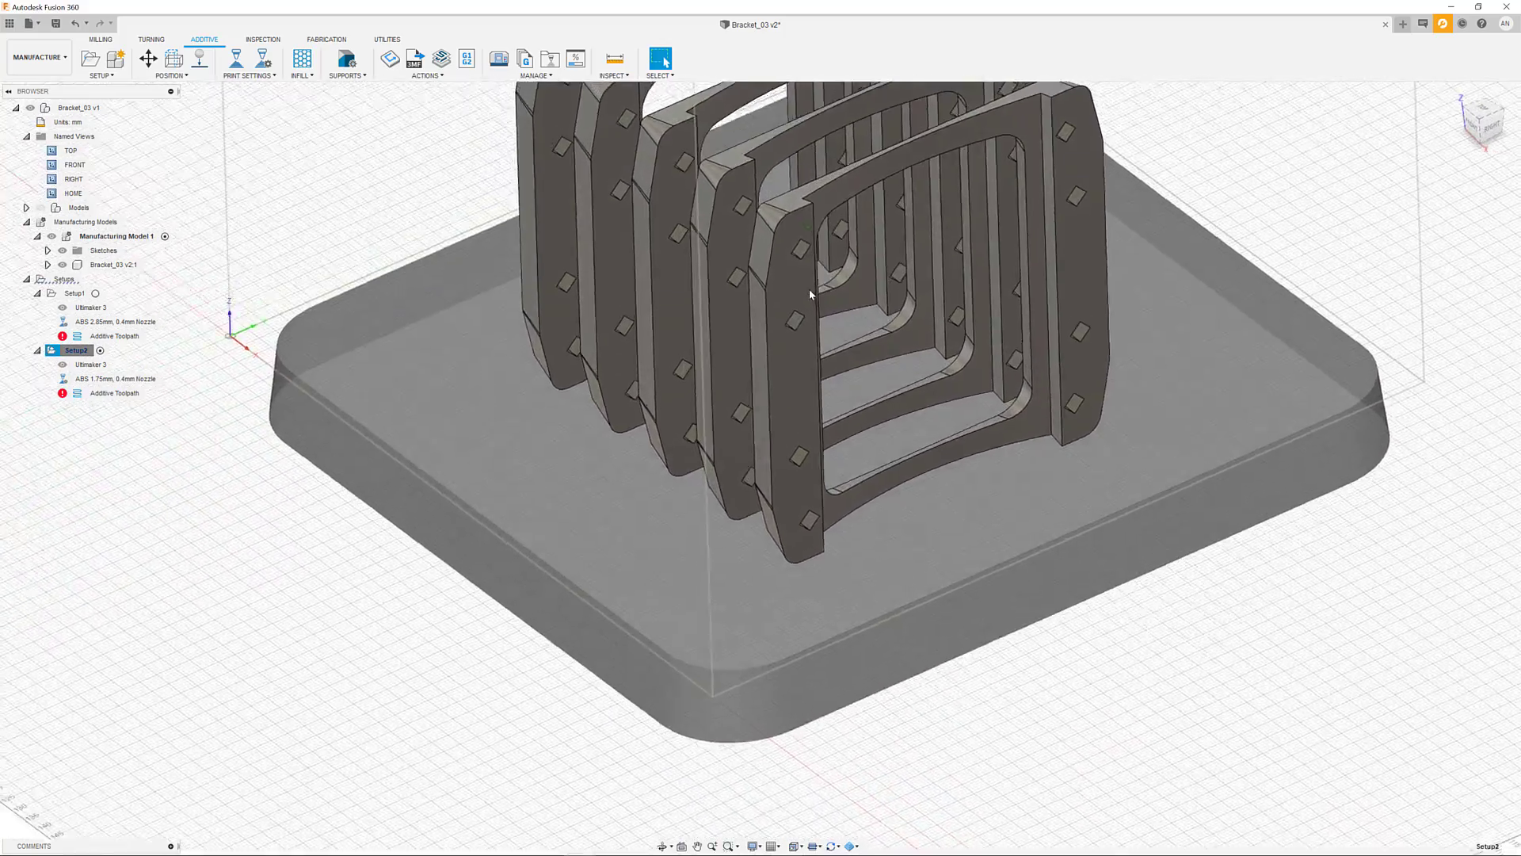
- Return to the HOME view and generate Setup2's Additive Toolpath
left_click(82, 193)
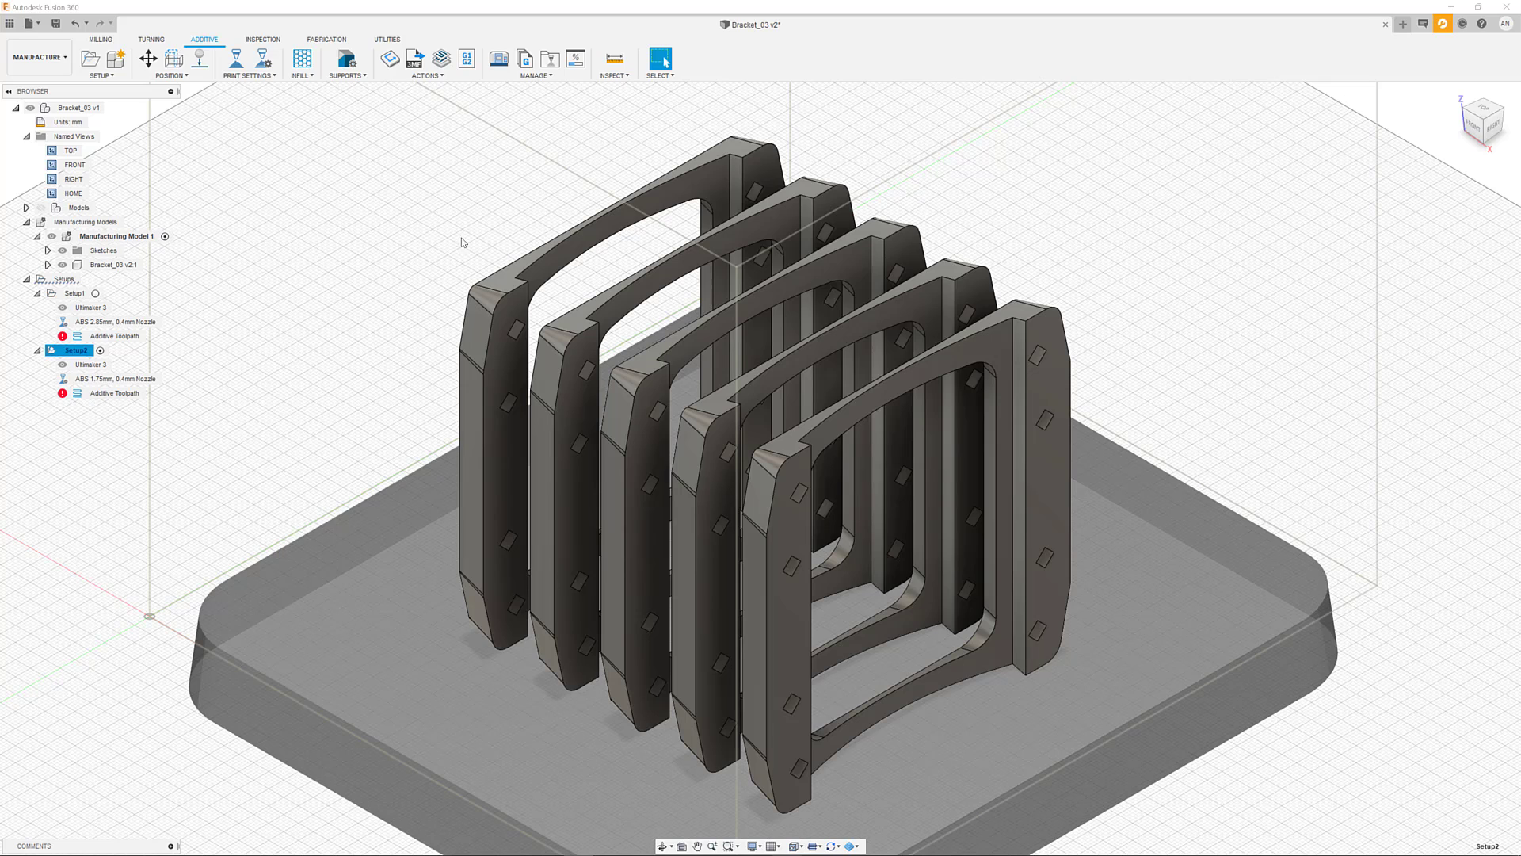
right_click(104, 397)
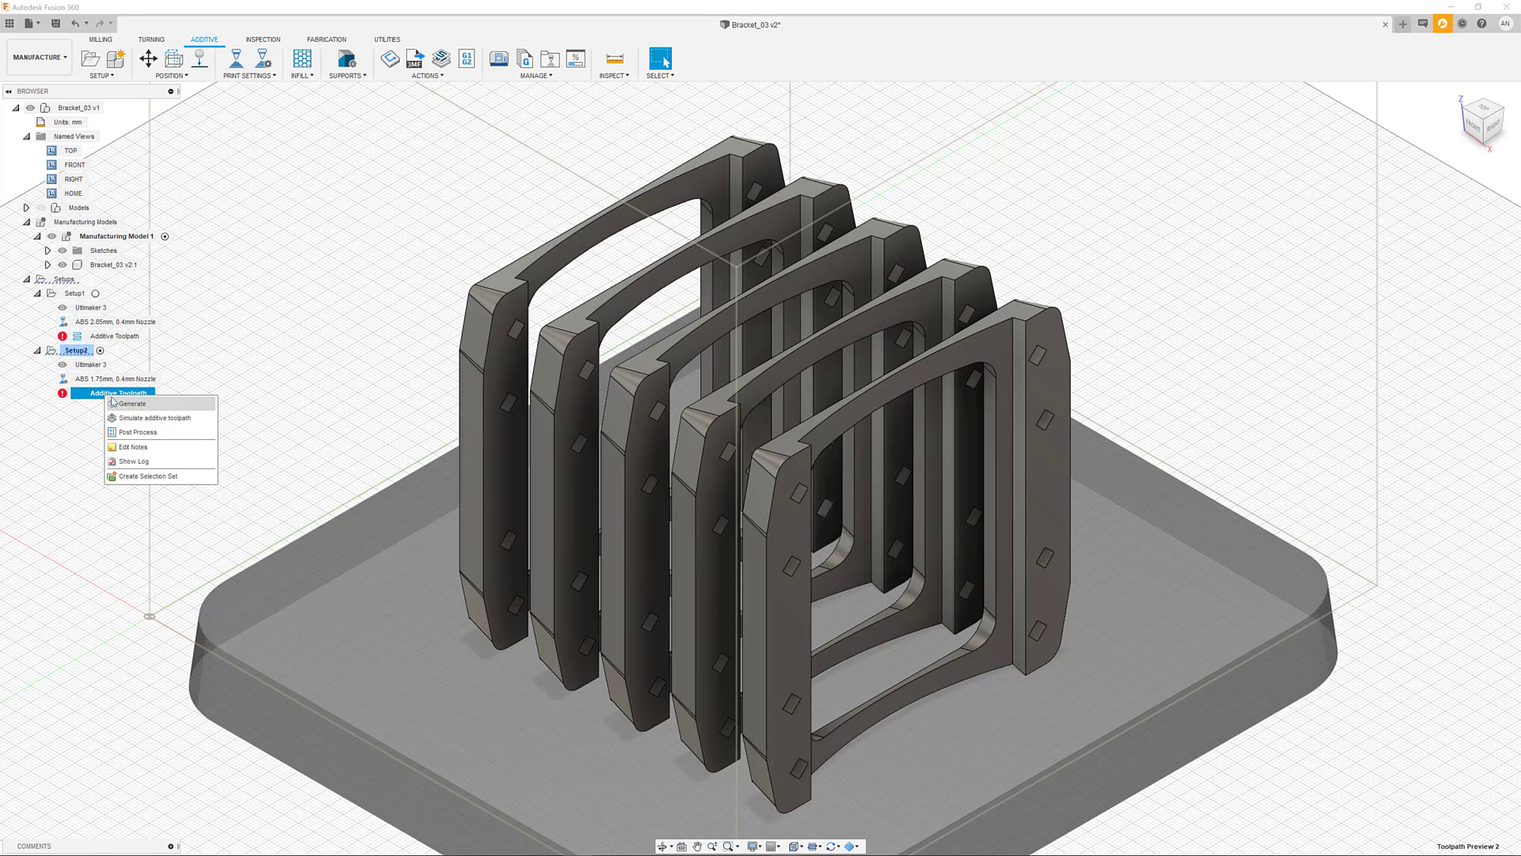
left_click(122, 405)
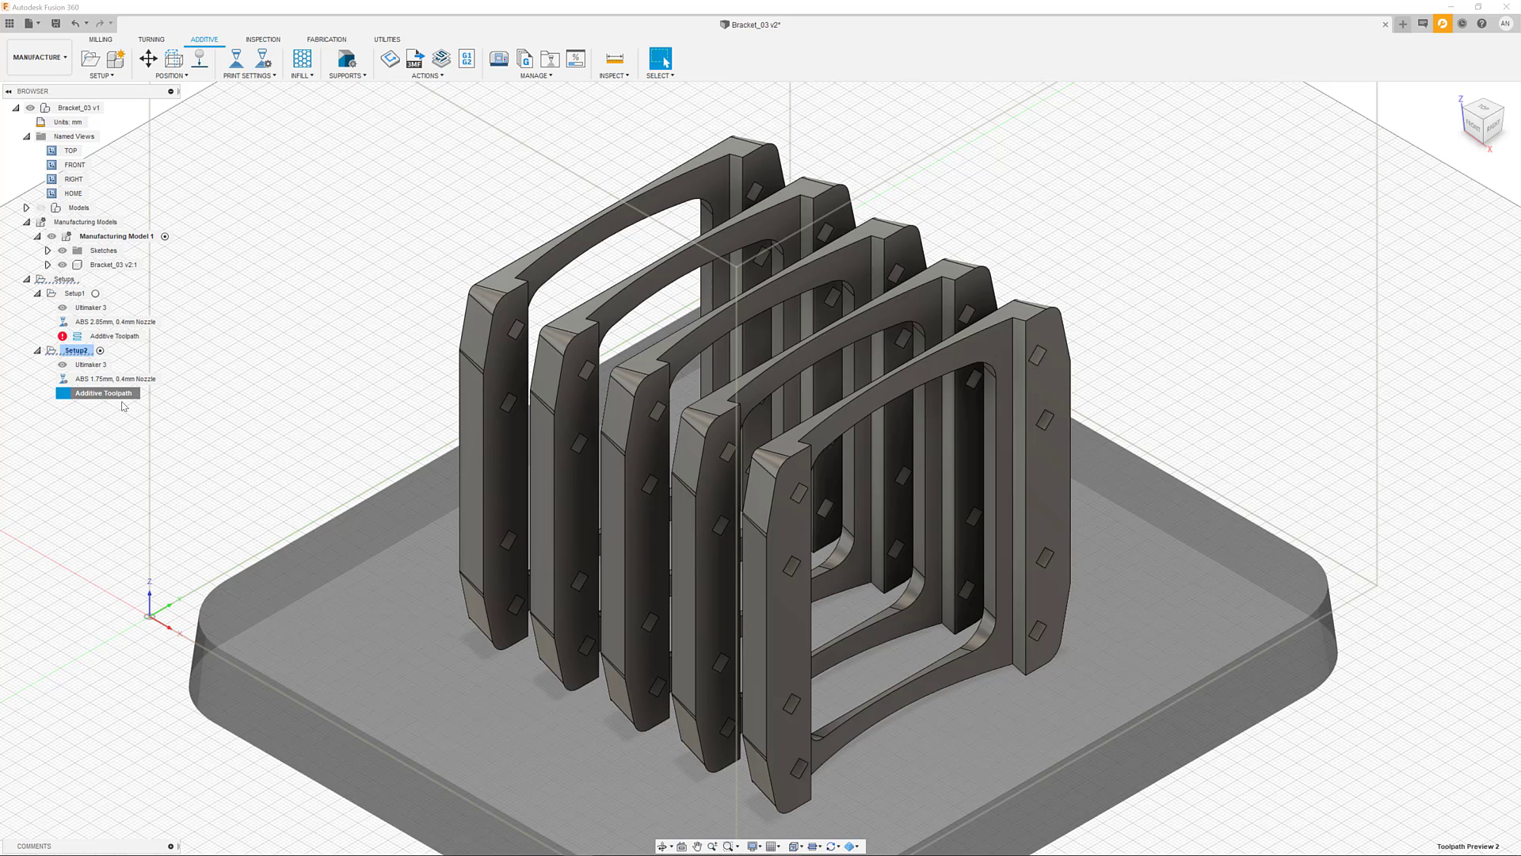
- Simulate Setup2 up to layer 514 (102.900 mm), then inspect the five brackets from the RIGHT and HOME views
left_click(441, 59)
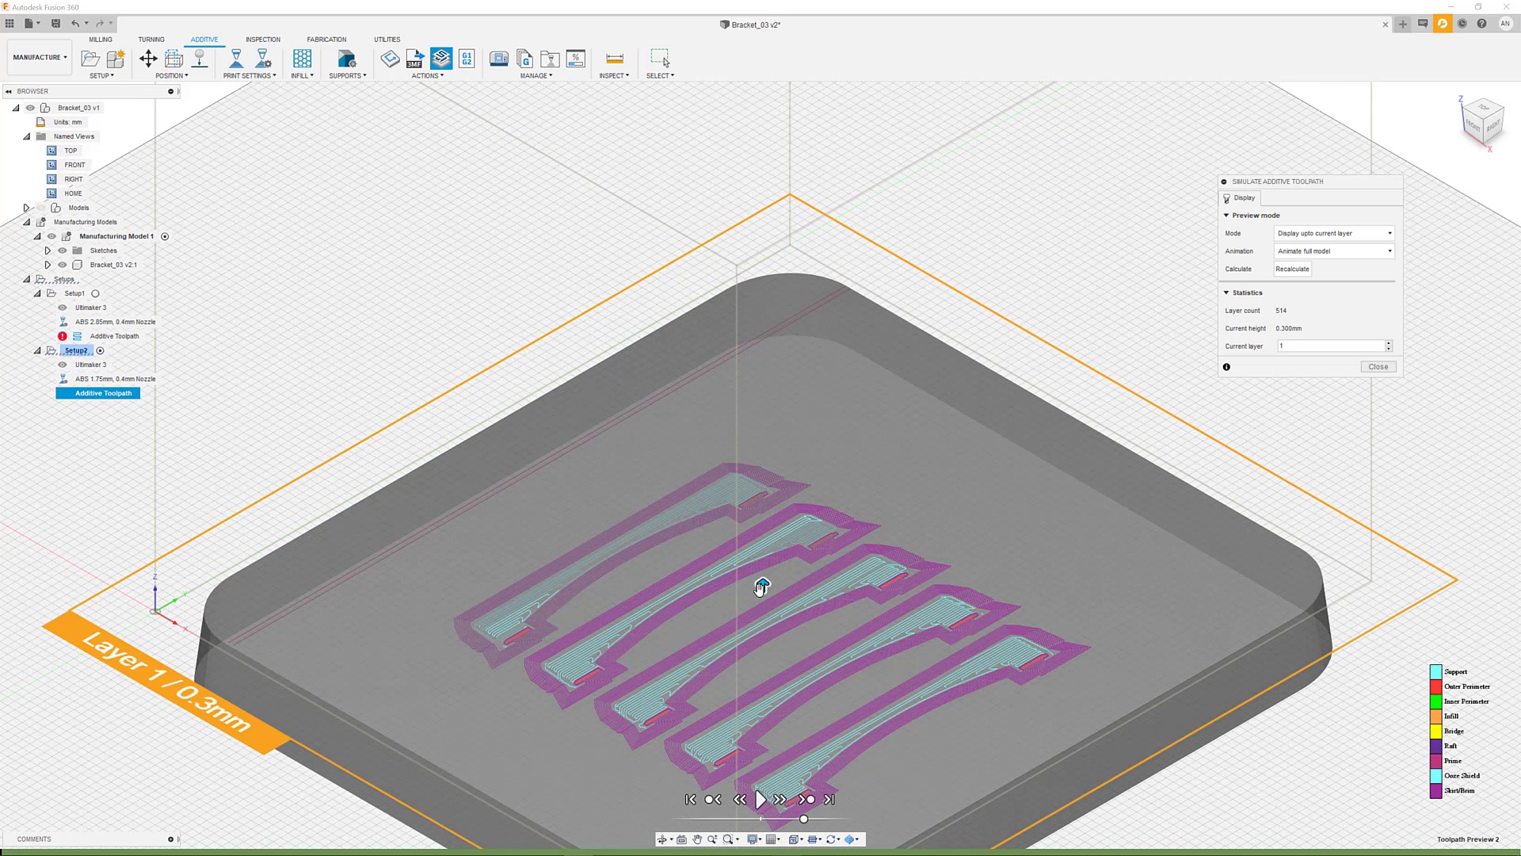
left_click_drag(763, 585, 728, 215)
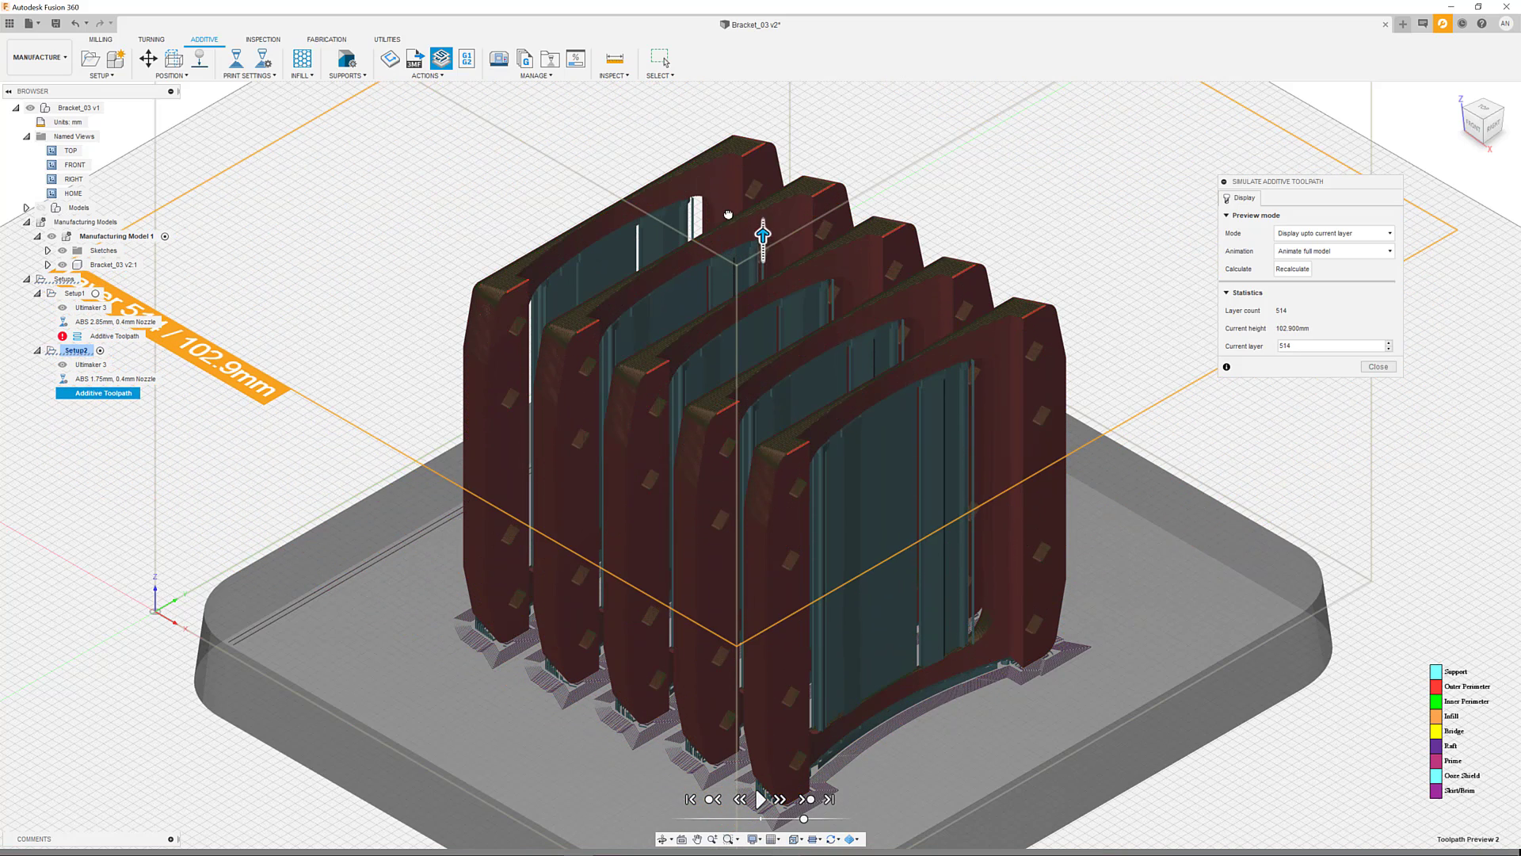
middle_click_drag(773, 549, 611, 452, "shift")
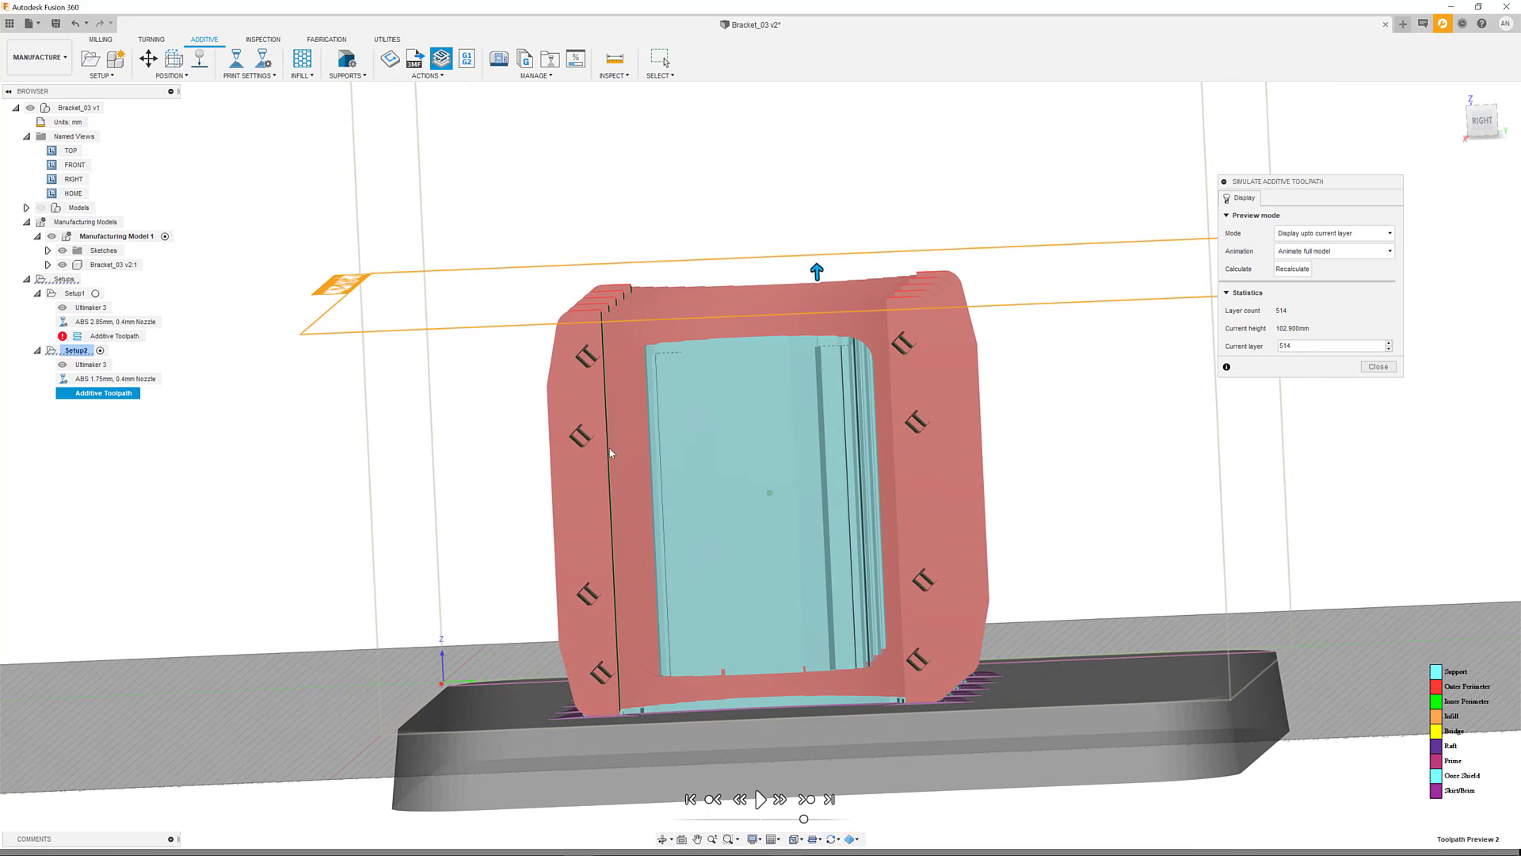
double_click(71, 179)
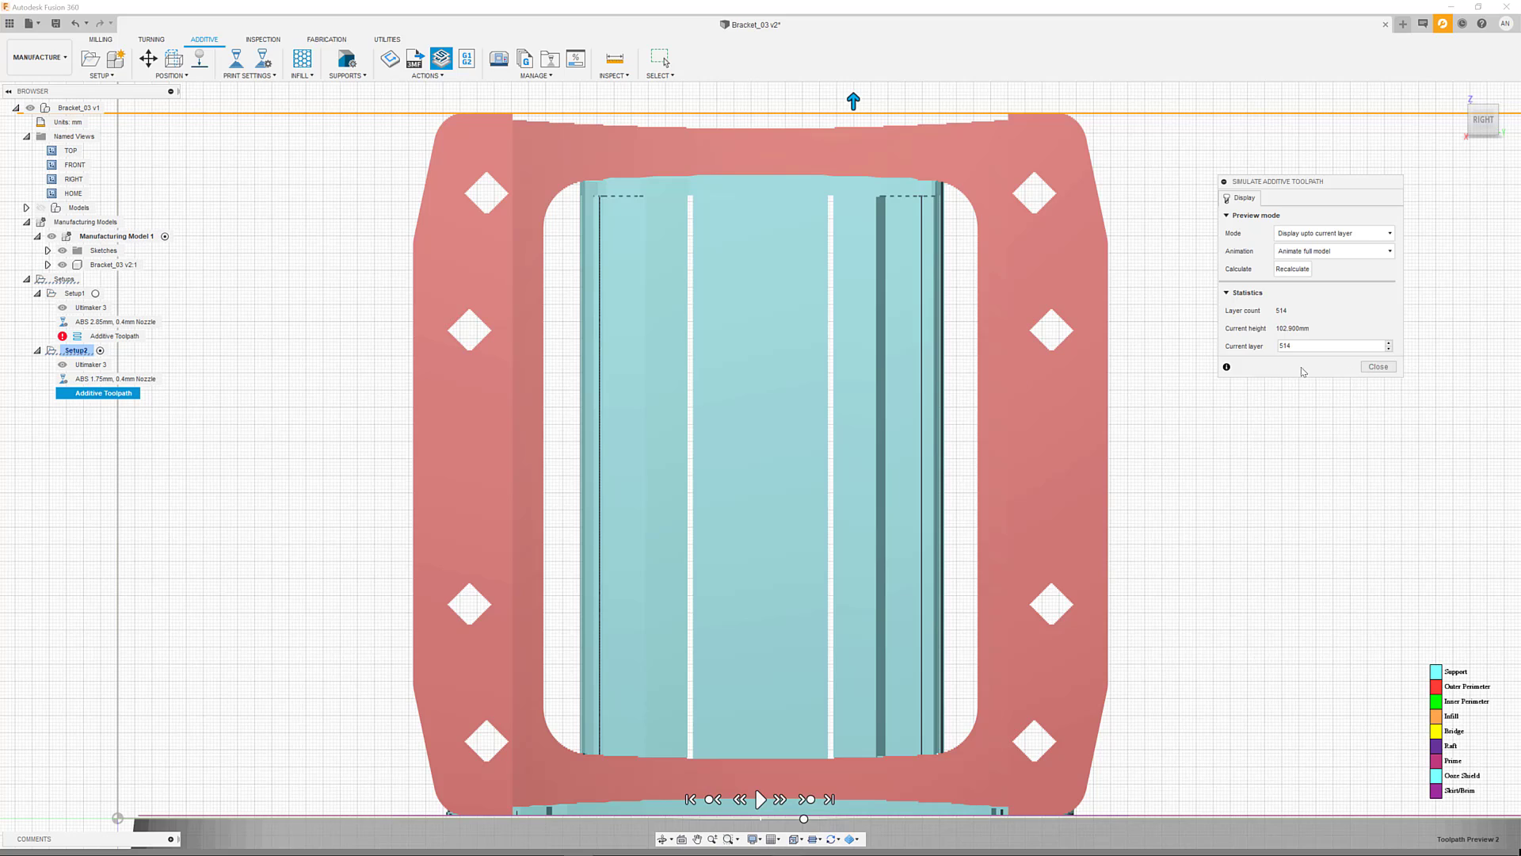
double_click(67, 196)
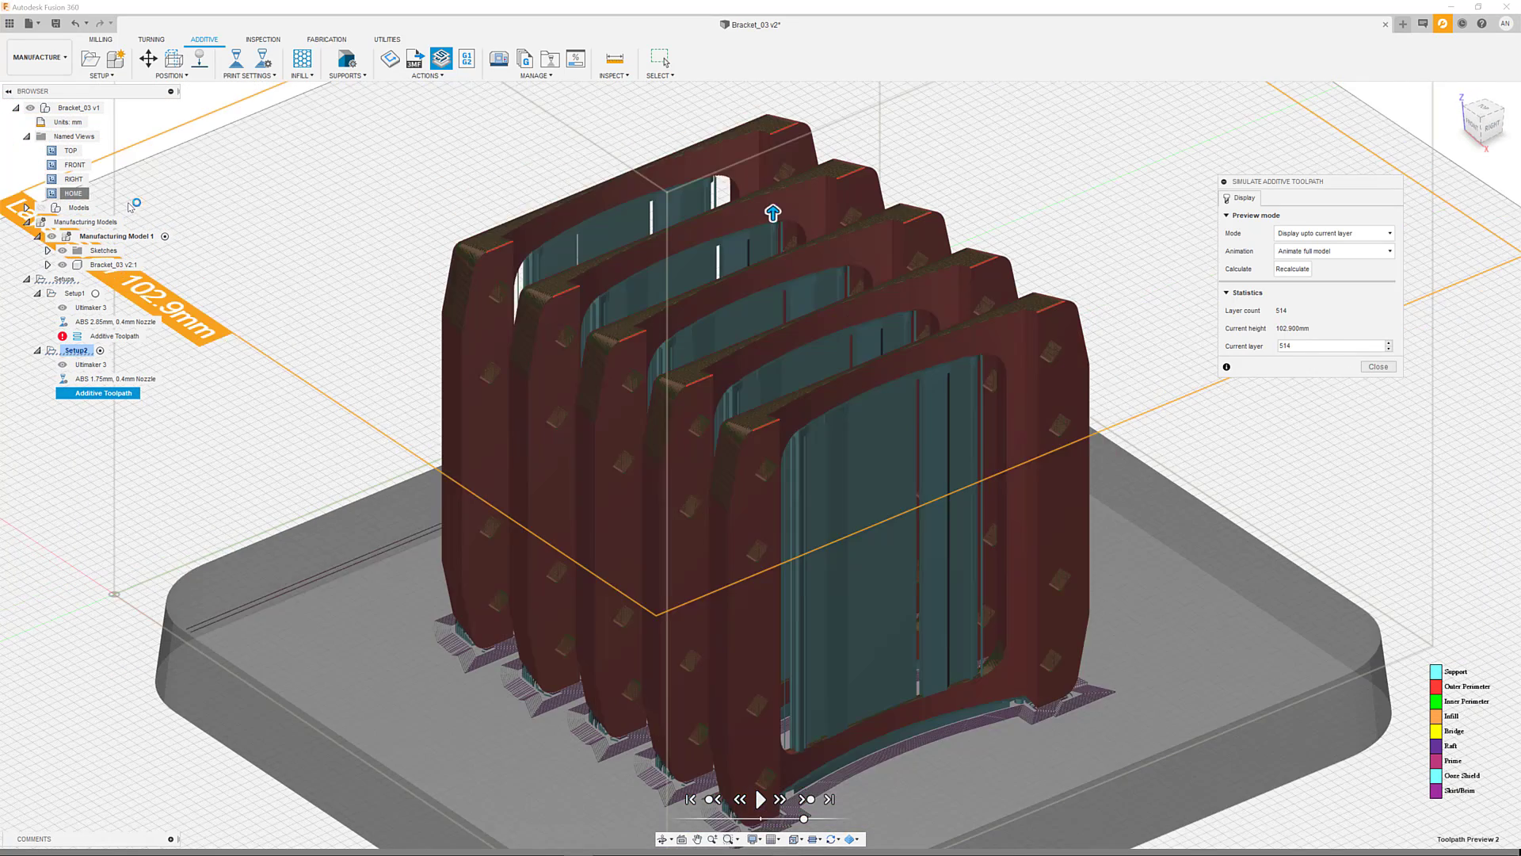